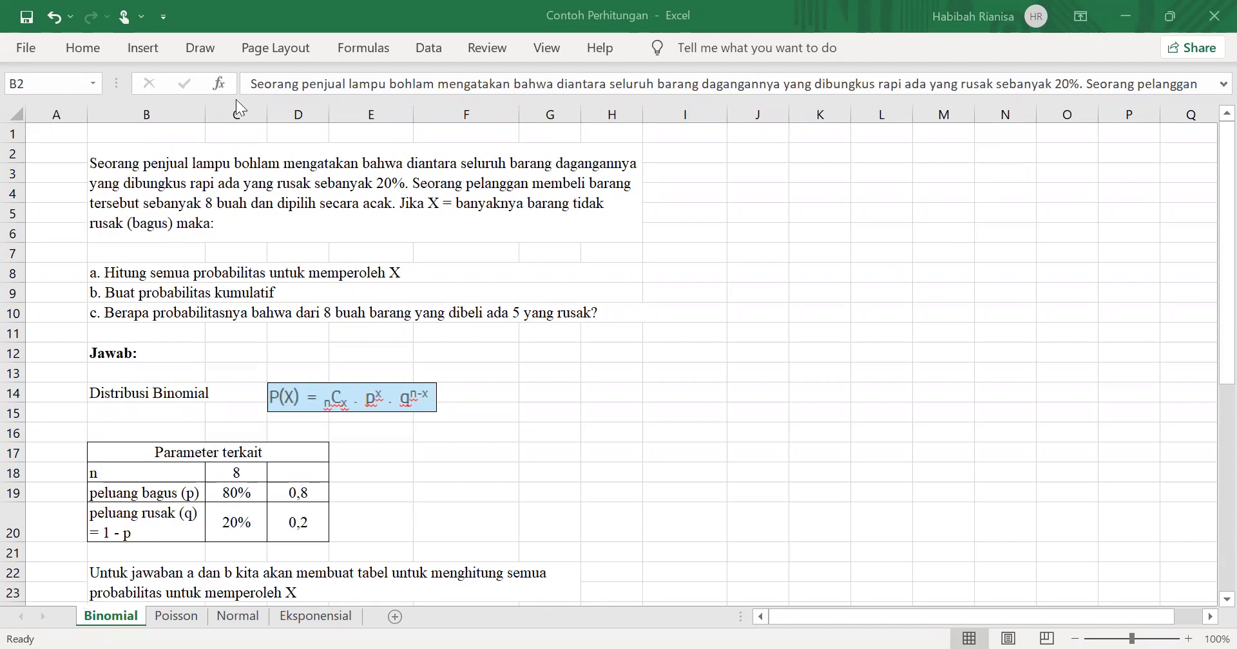
# - Read the light bulb problem, its questions a to c, and the binomial distribution formula on the Binomial sheet
pyautogui.click(199, 205)
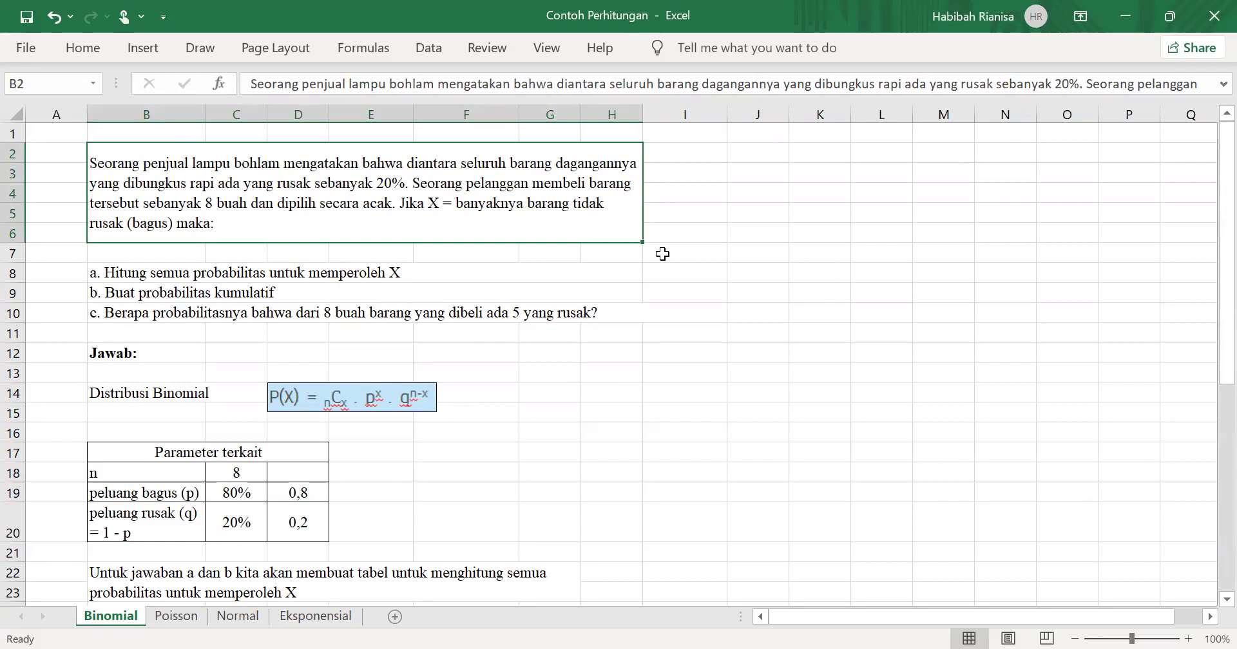
pyautogui.scroll(-1, 141, 327)
pyautogui.scroll(1, 143, 327)
pyautogui.scroll(-1, 167, 244)
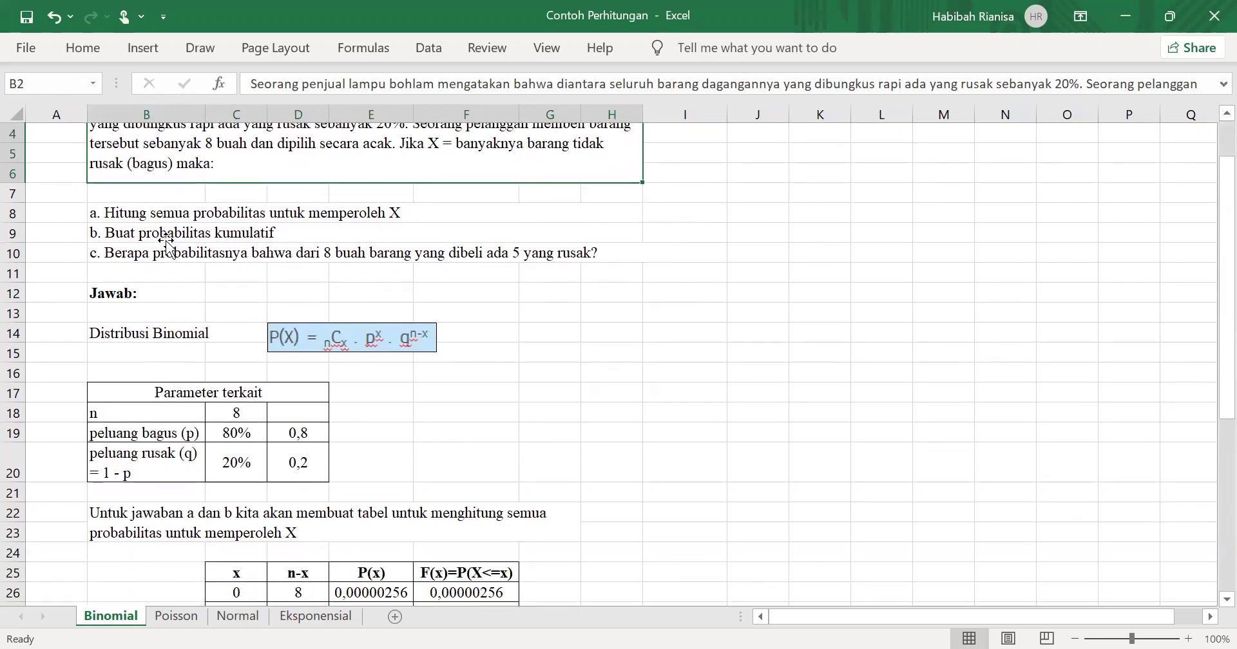
pyautogui.scroll(-1, 175, 252)
pyautogui.click(185, 276)
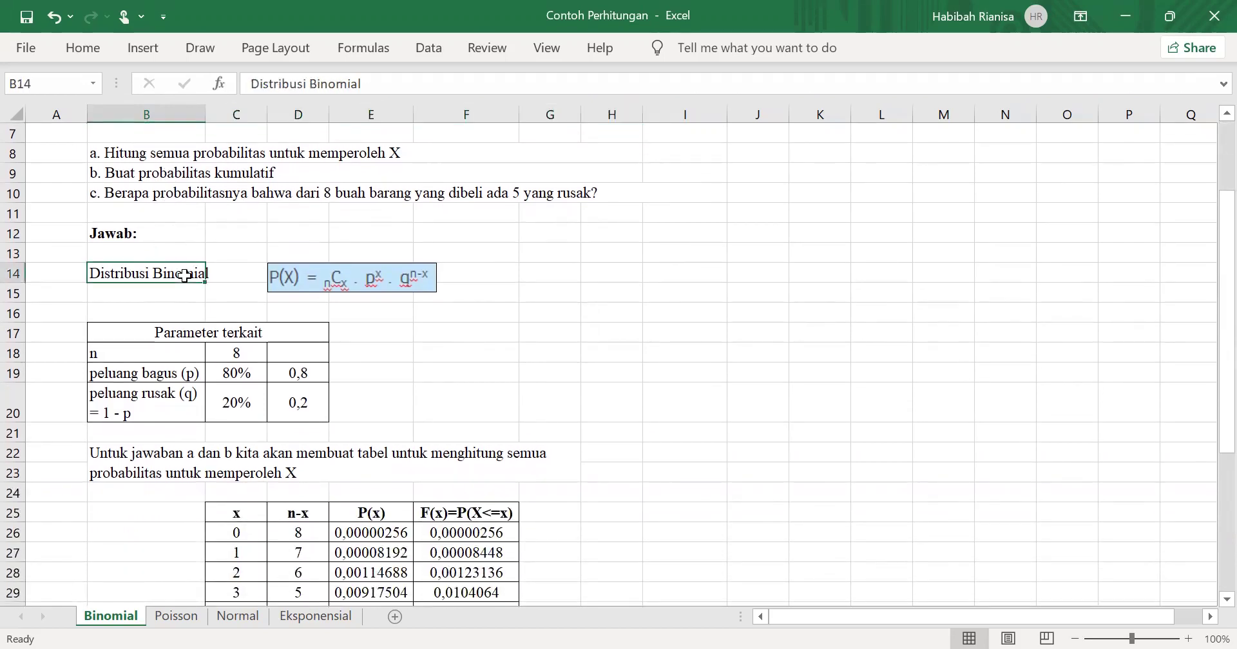
pyautogui.click(297, 281)
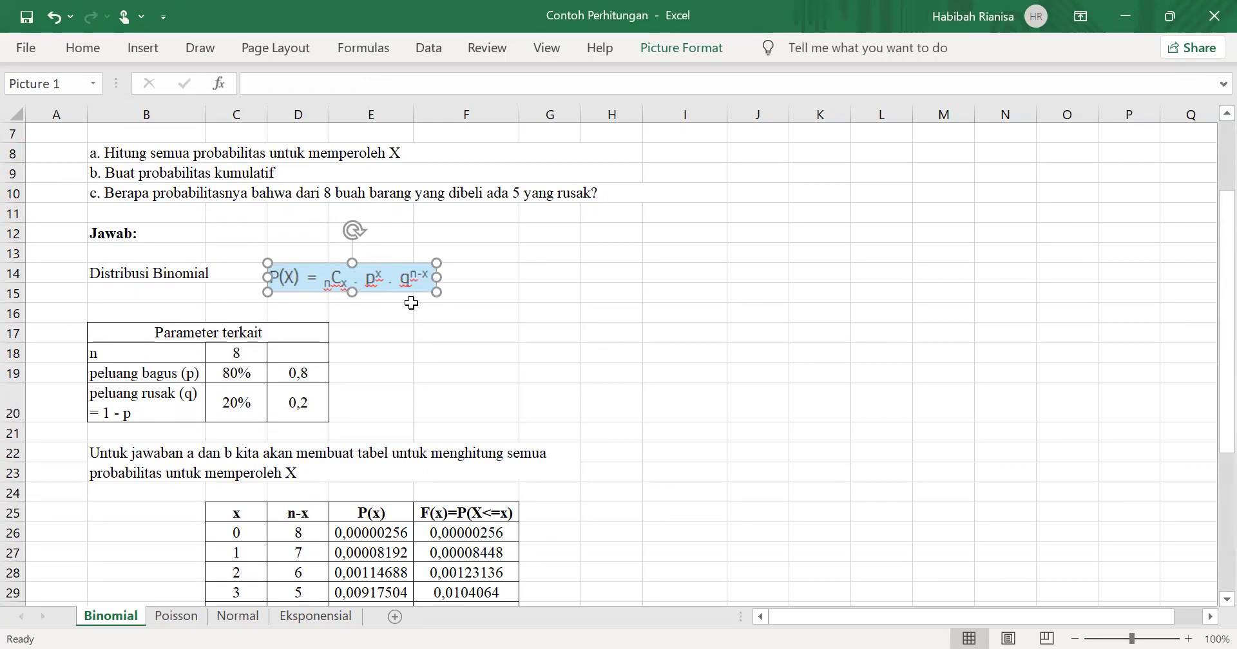
pyautogui.scroll(-1, 410, 302)
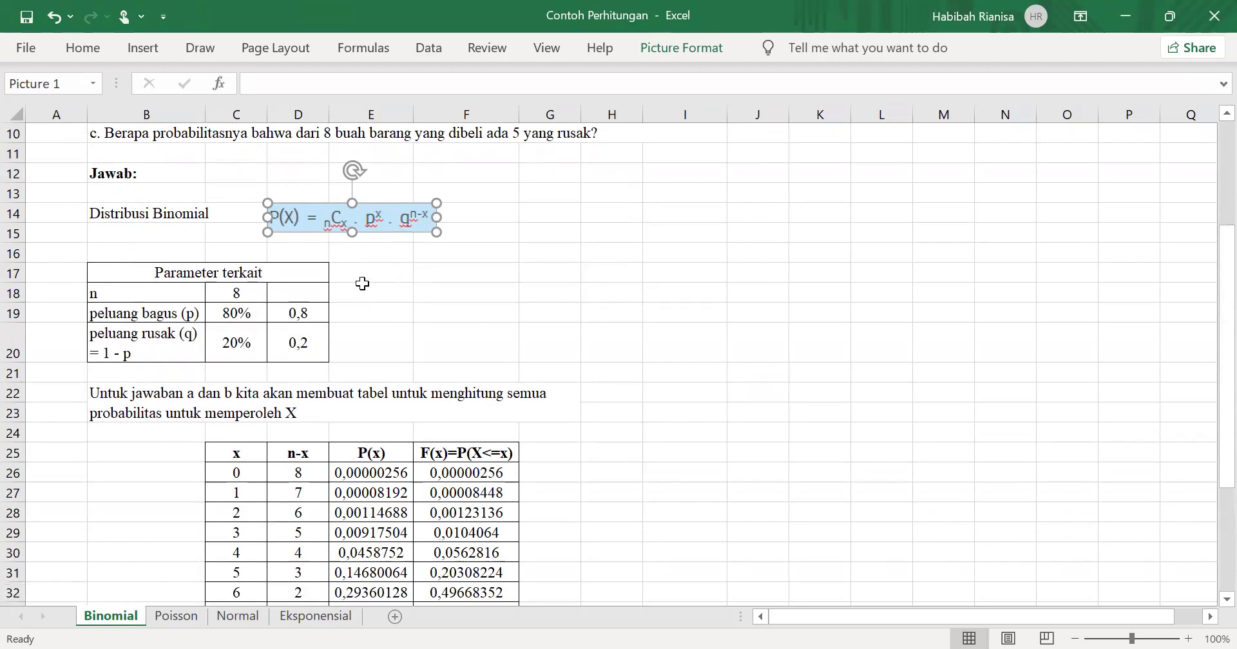
# - Examine the parameter n in the "Parameter terkait" table and compare it with the problem statement
pyautogui.click(313, 273)
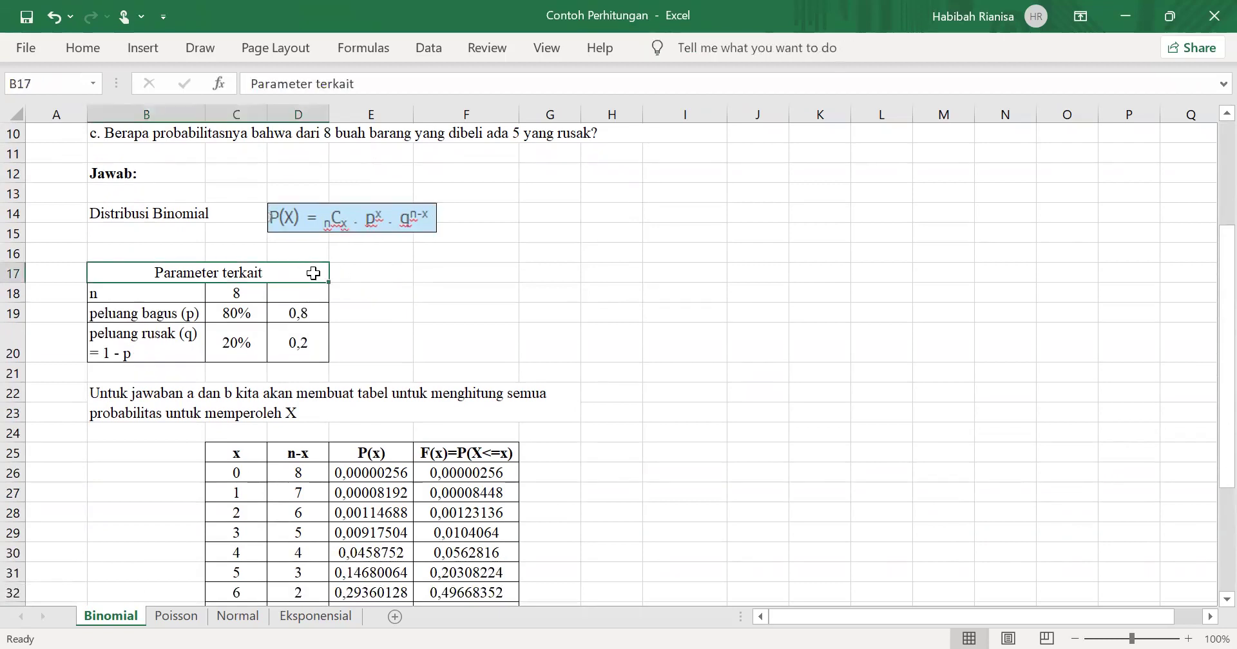
pyautogui.click(194, 293)
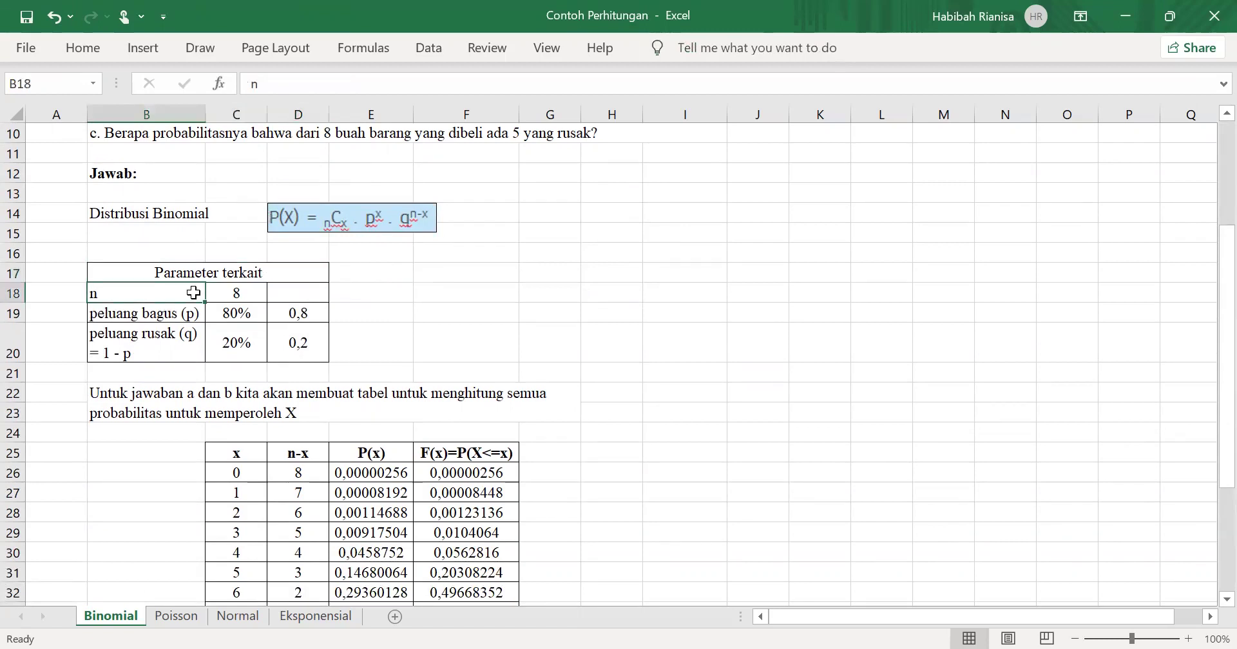
pyautogui.scroll(3, 193, 293)
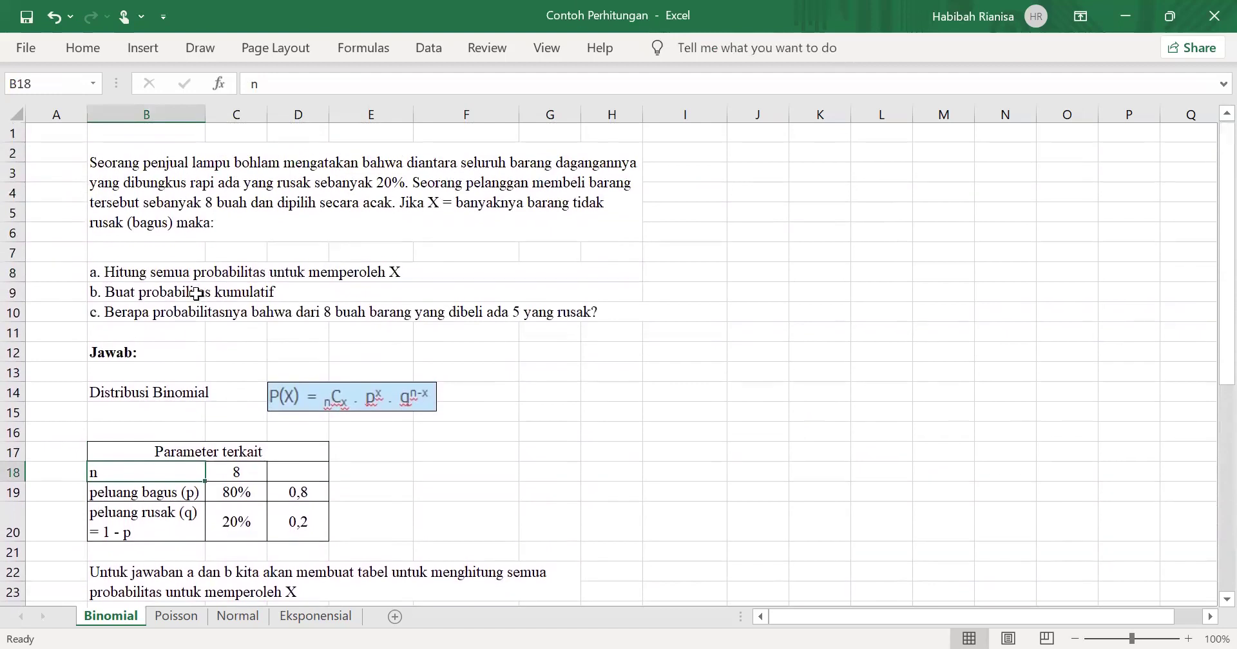
pyautogui.click(228, 219)
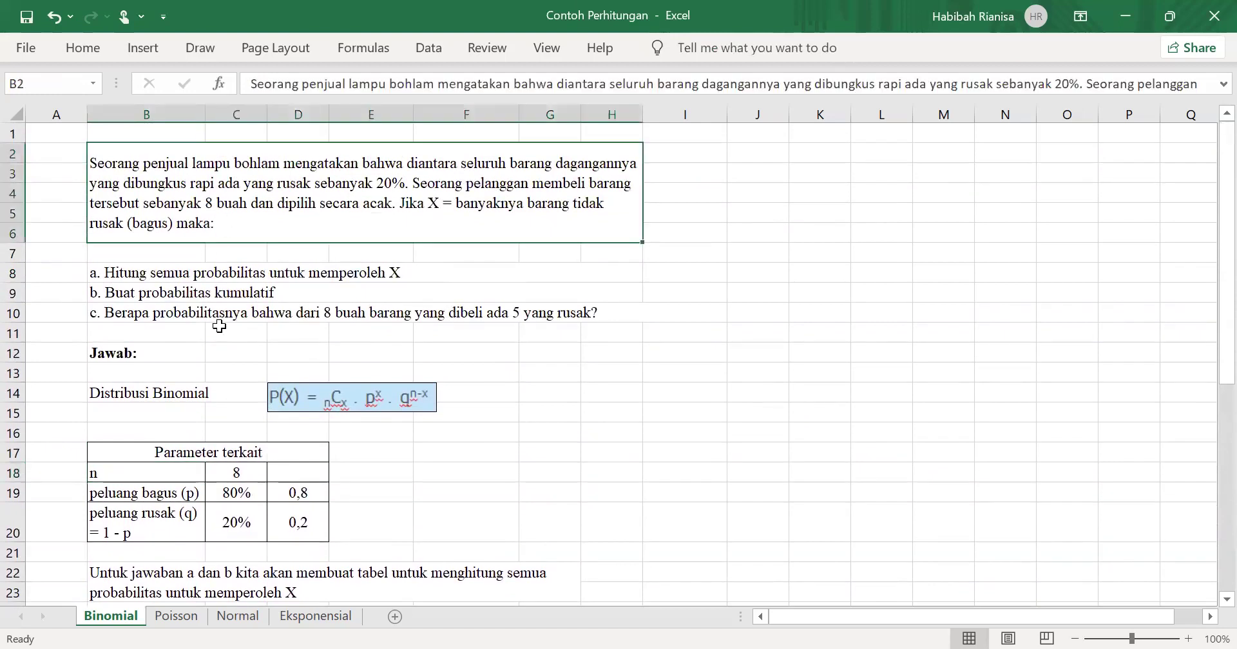
# - Examine the good probability (p) and defective probability (q) in the parameter table, in both percentage and decimal form
pyautogui.scroll(-1, 220, 327)
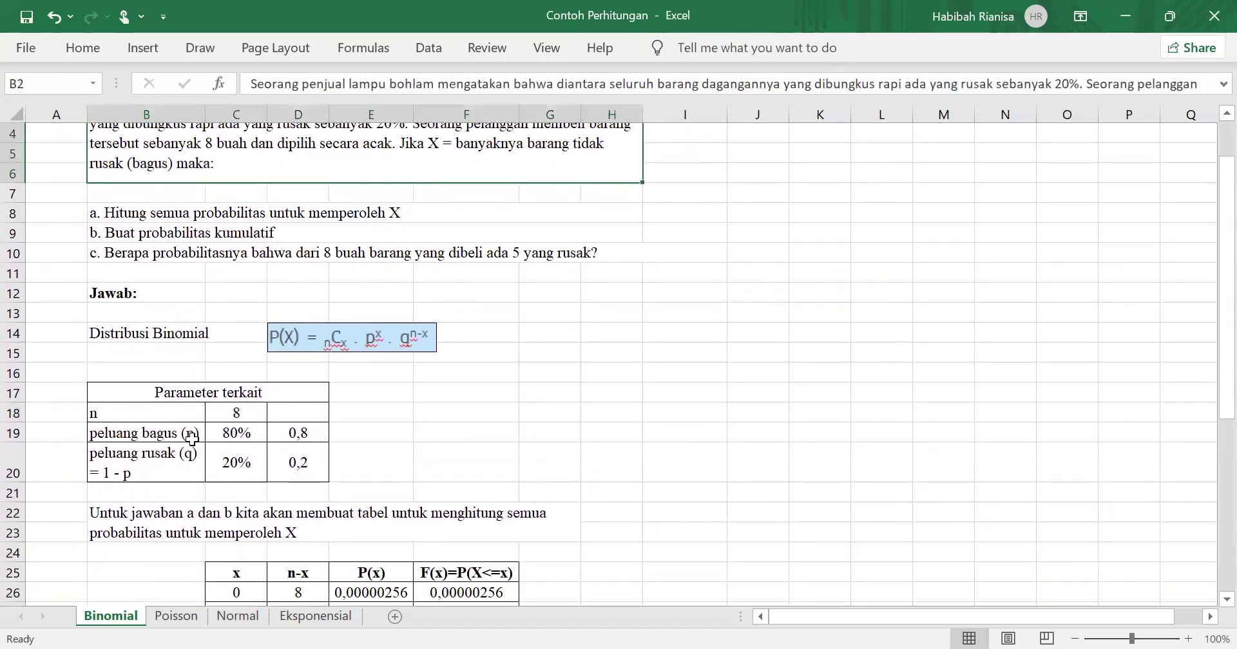
pyautogui.click(191, 439)
pyautogui.scroll(1, 193, 444)
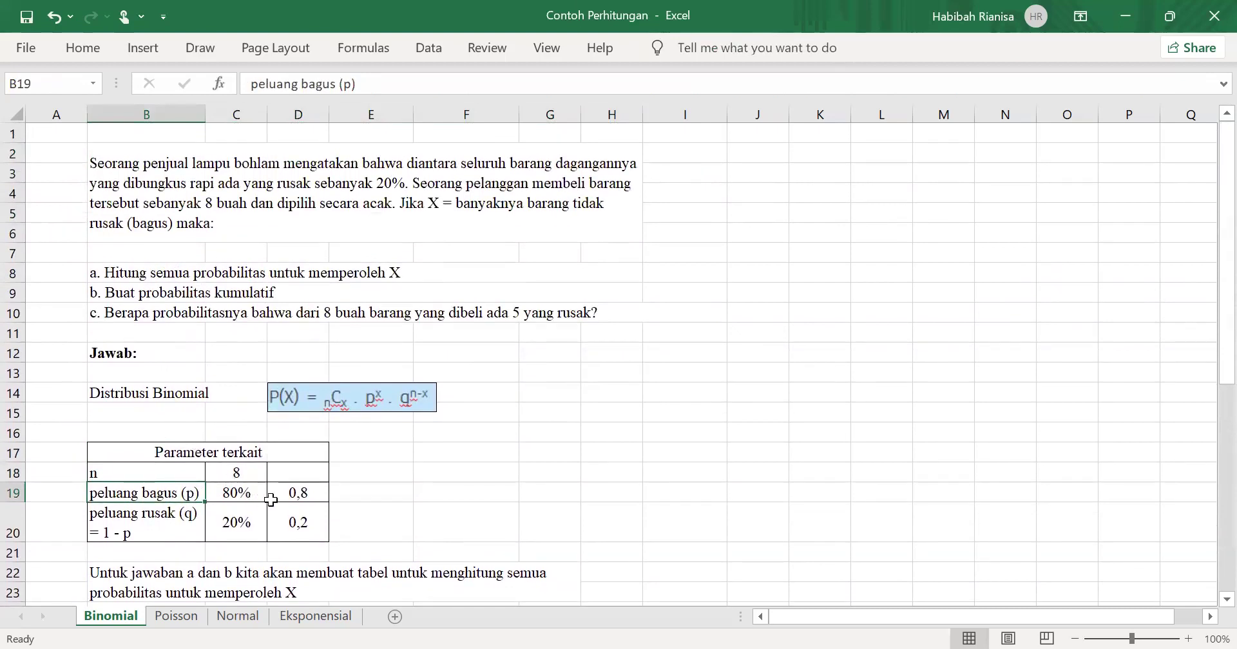
pyautogui.click(252, 489)
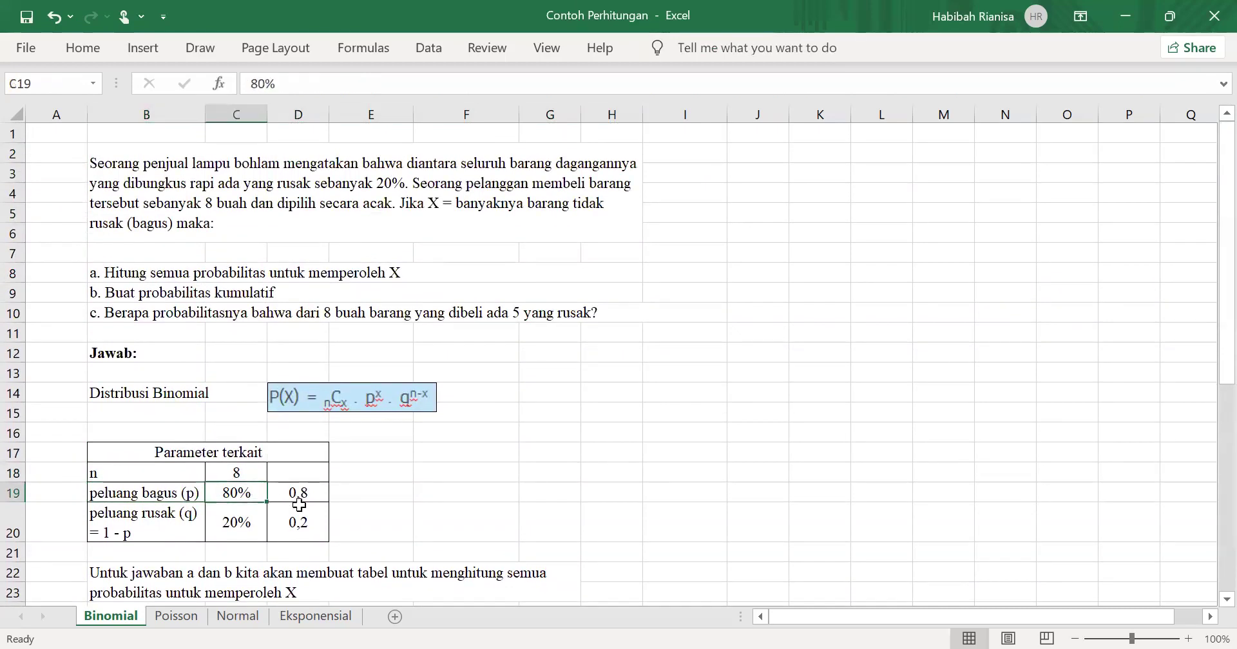
pyautogui.click(314, 490)
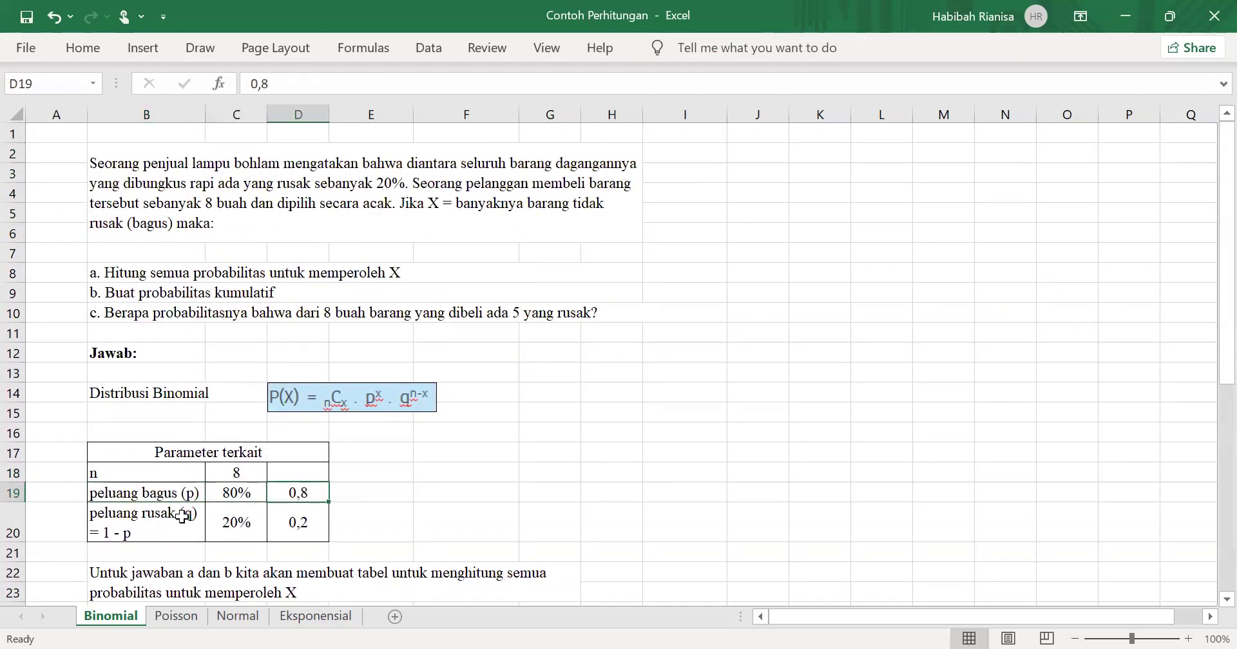
pyautogui.click(183, 519)
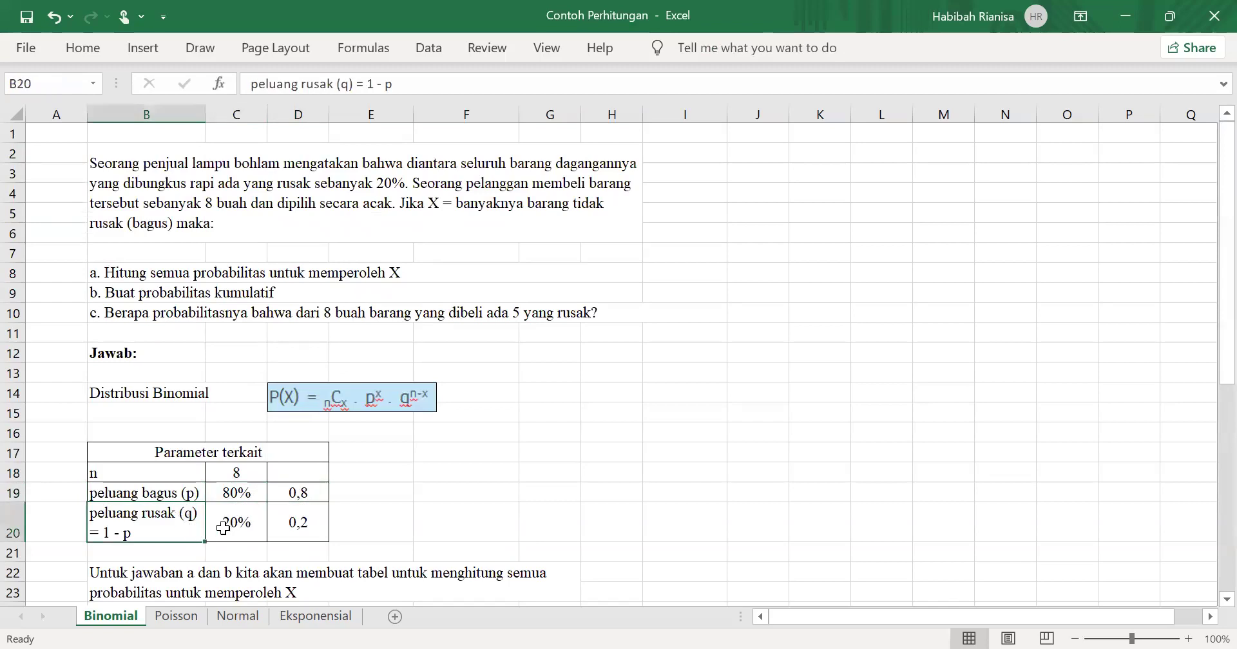
pyautogui.click(242, 527)
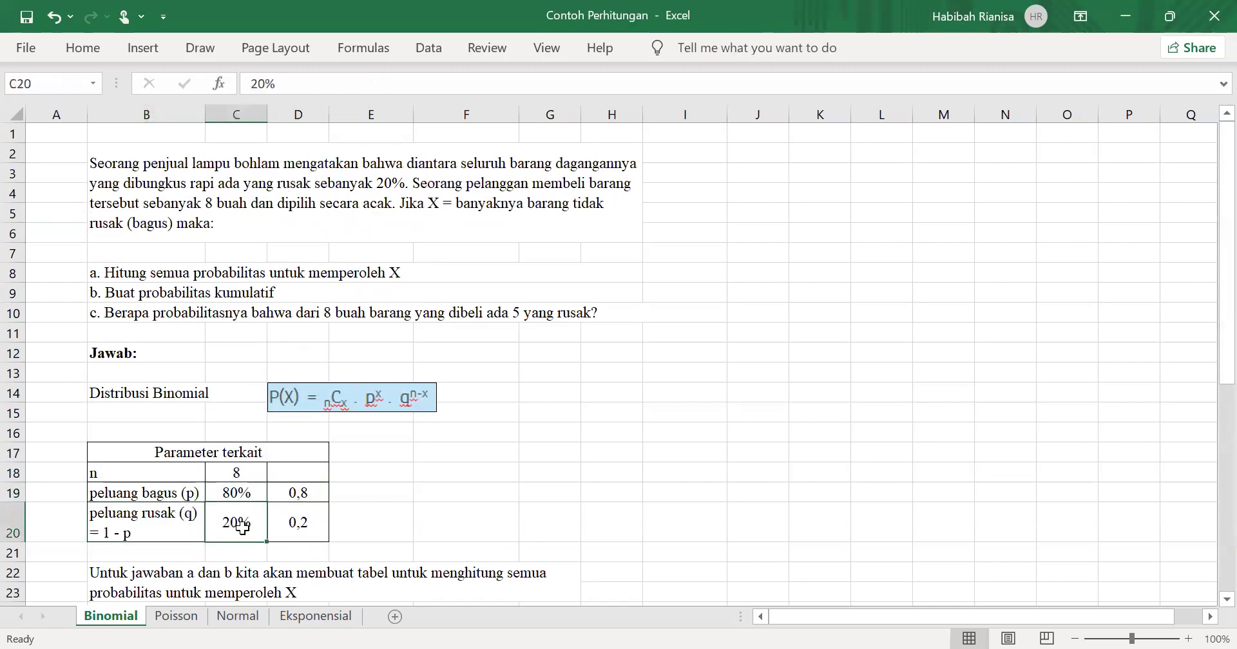
pyautogui.click(303, 525)
# - Read the note introducing the probability table for answers a and b, and check the first and last entries of its x column
pyautogui.scroll(-1, 303, 519)
pyautogui.scroll(-2, 303, 519)
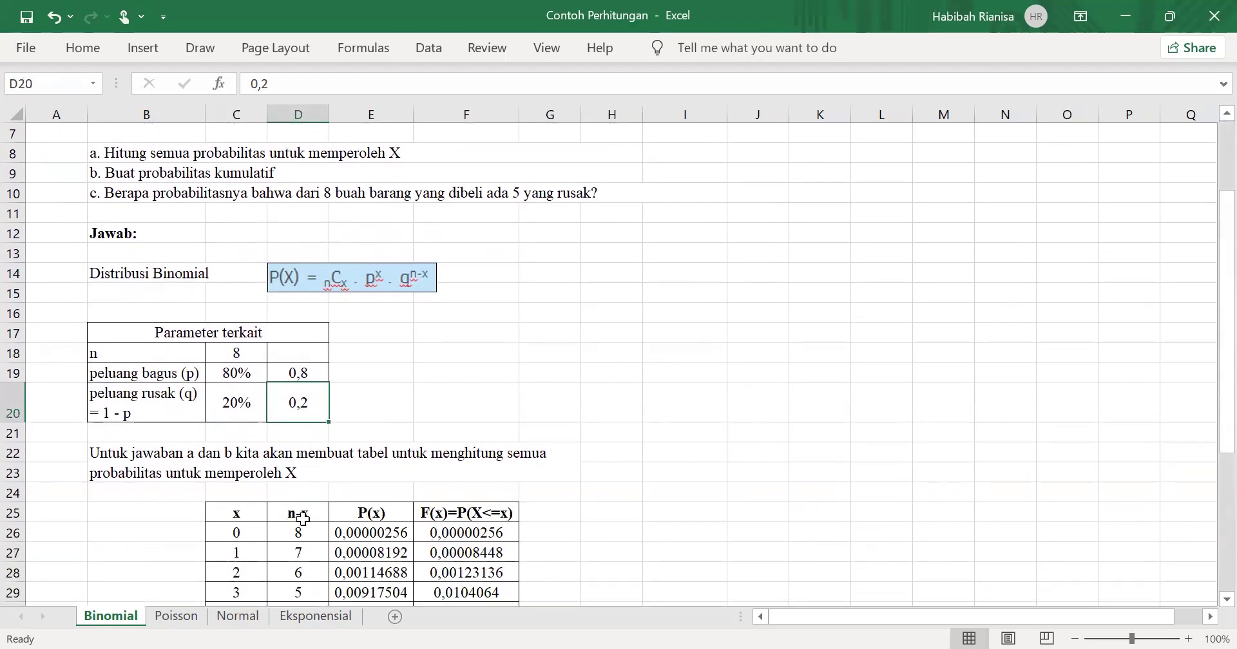
pyautogui.scroll(-2, 230, 444)
pyautogui.click(139, 347)
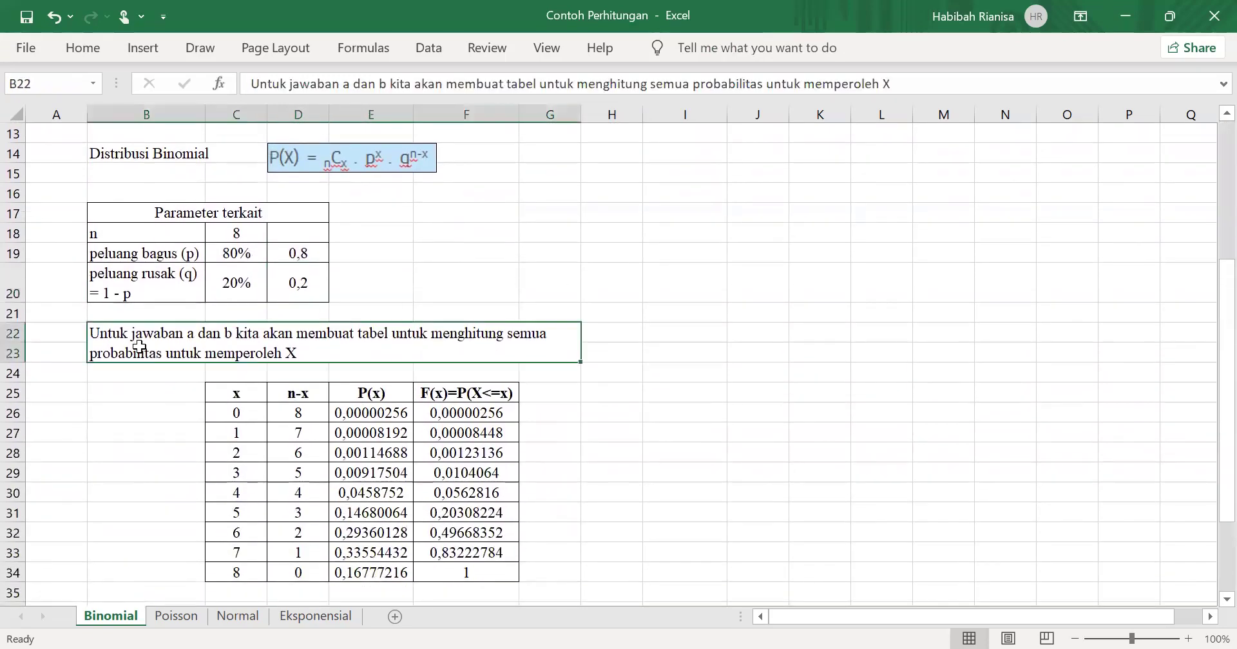
pyautogui.scroll(-1, 139, 348)
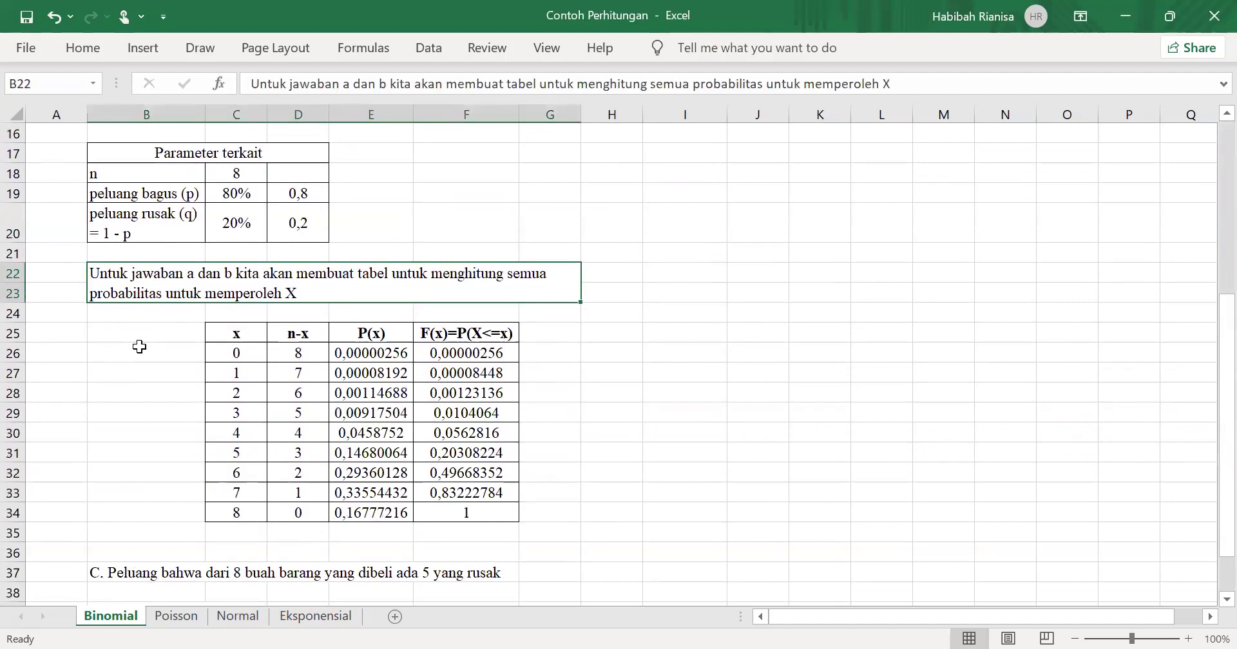
pyautogui.click(219, 336)
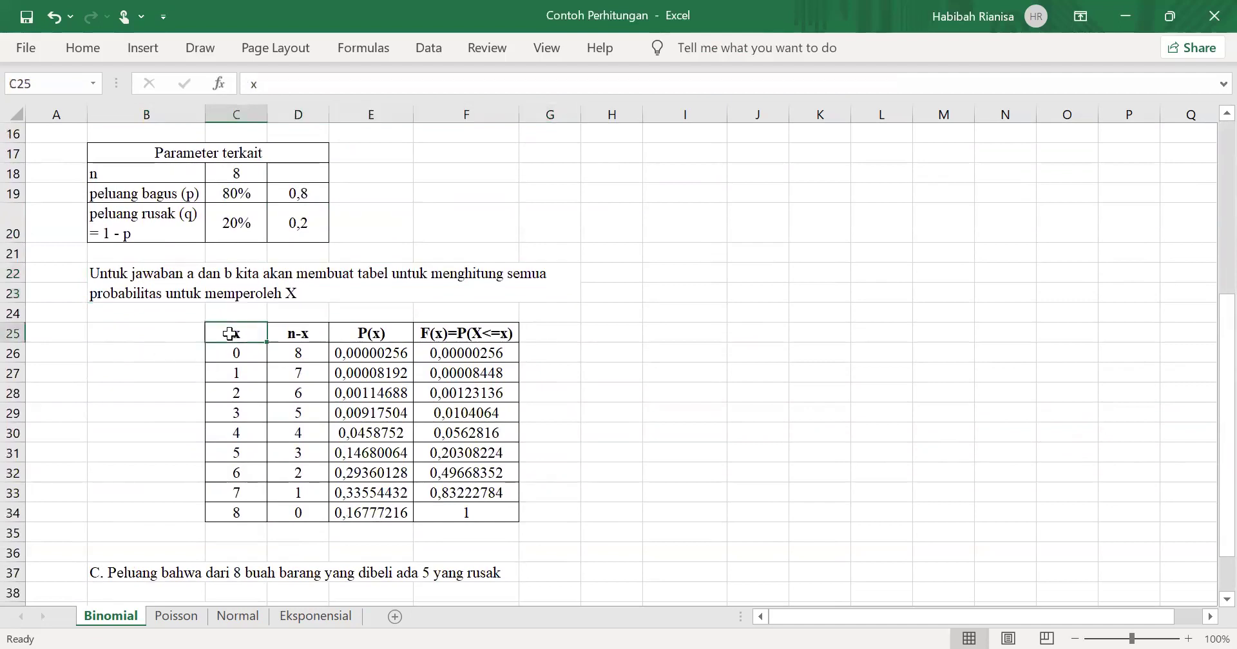
pyautogui.click(248, 353)
pyautogui.click(255, 509)
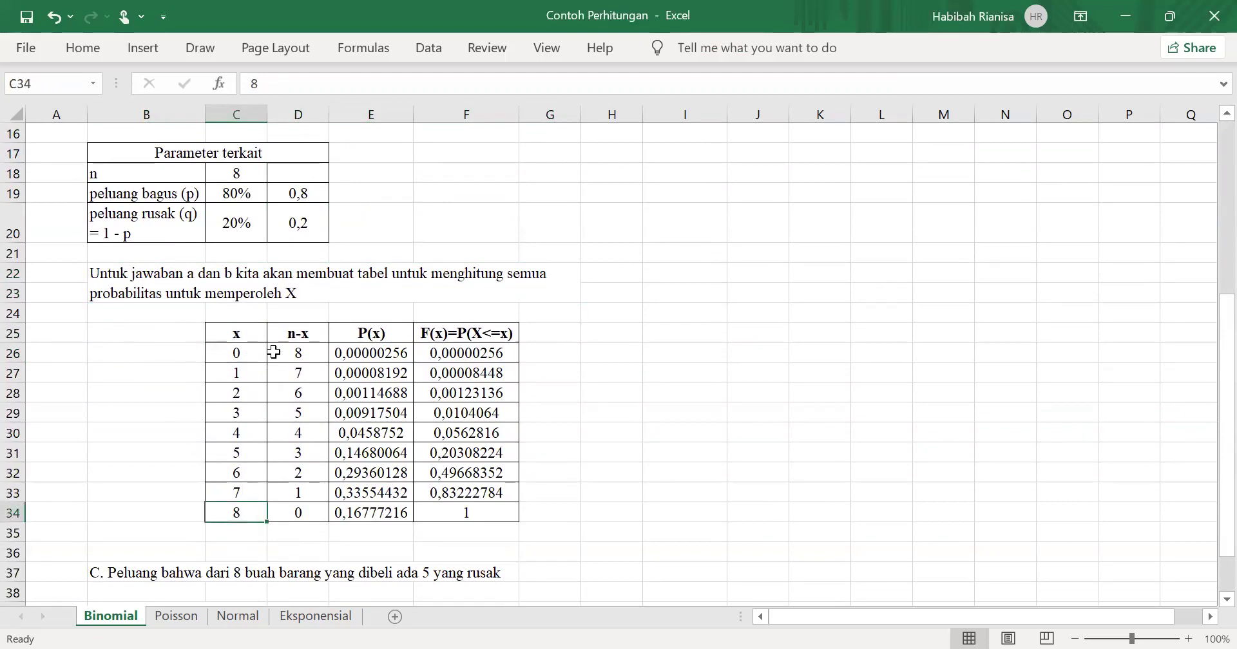
# - Inspect the n-x column's formula in D26 with its cell references, and check the column's last entry in D34
pyautogui.scroll(1, 274, 316)
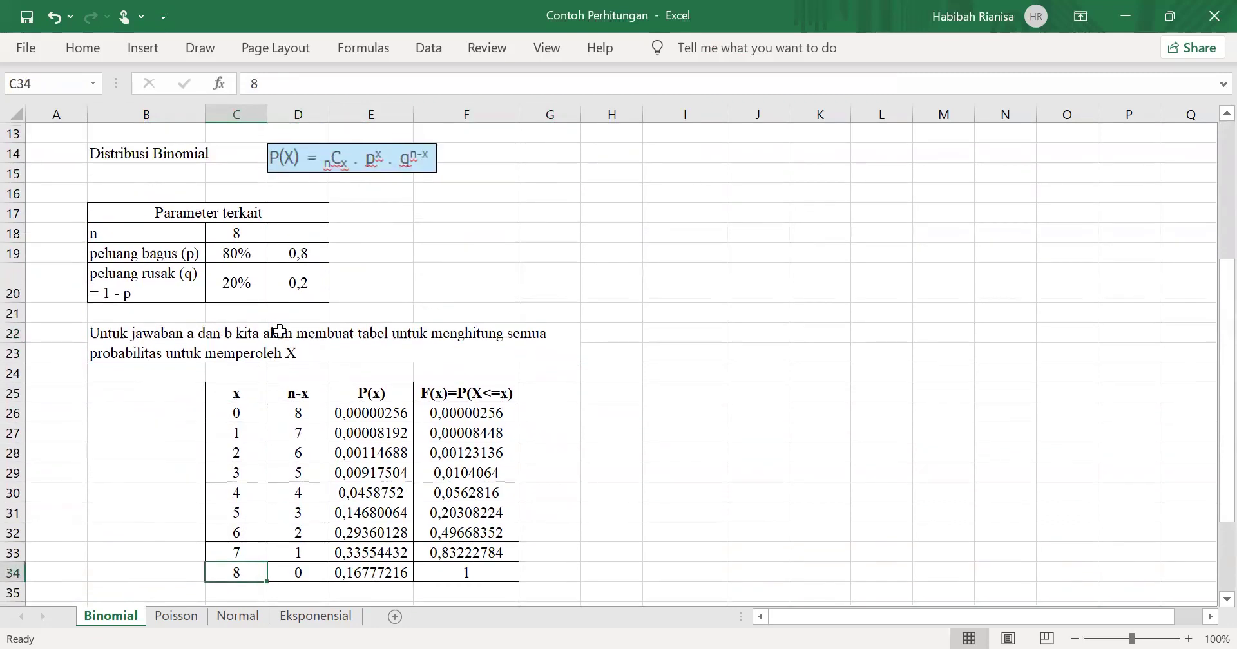
pyautogui.click(318, 393)
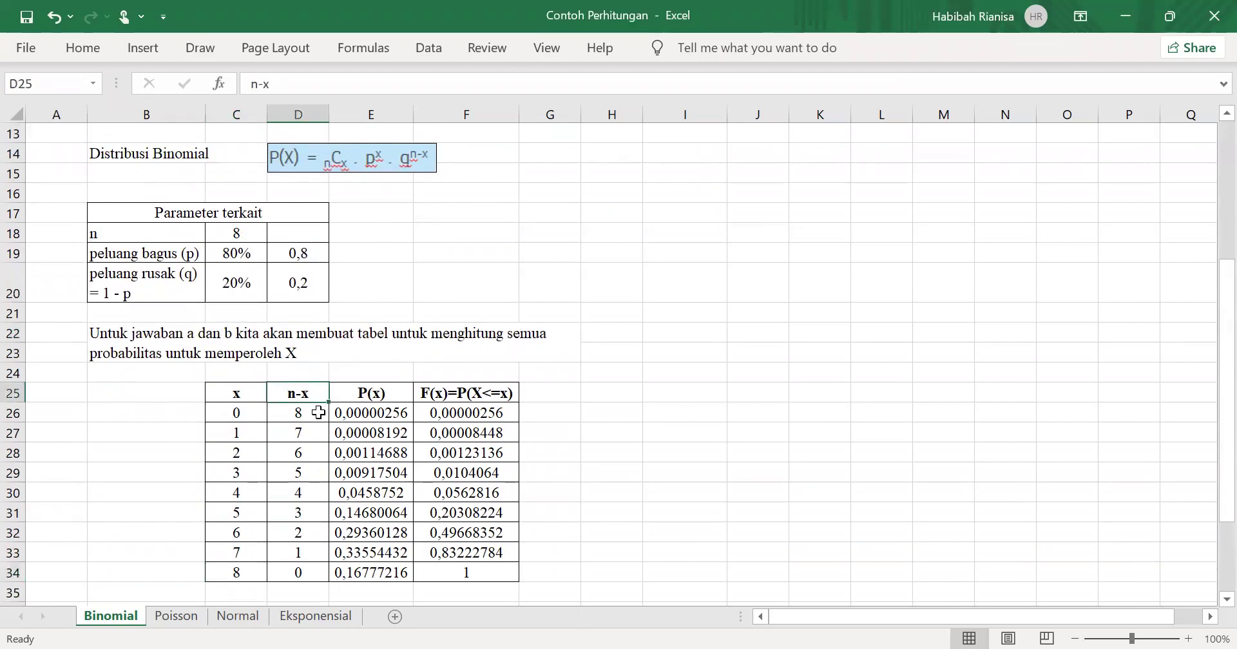
pyautogui.click(318, 413)
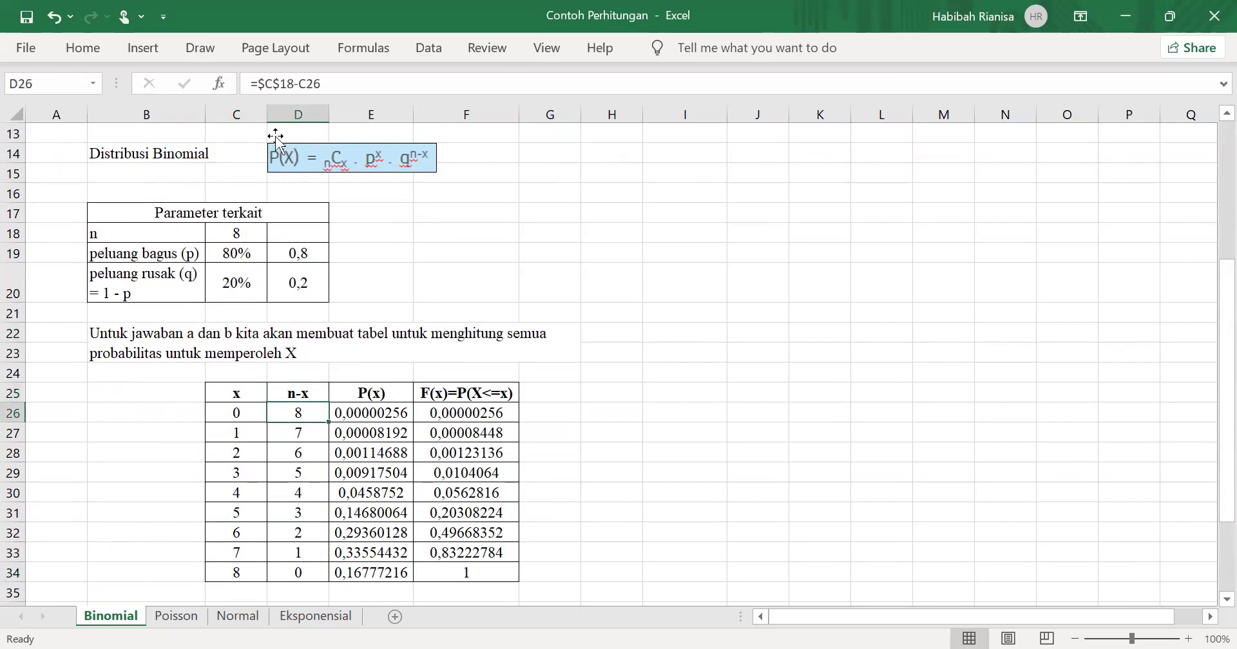
pyautogui.click(270, 86)
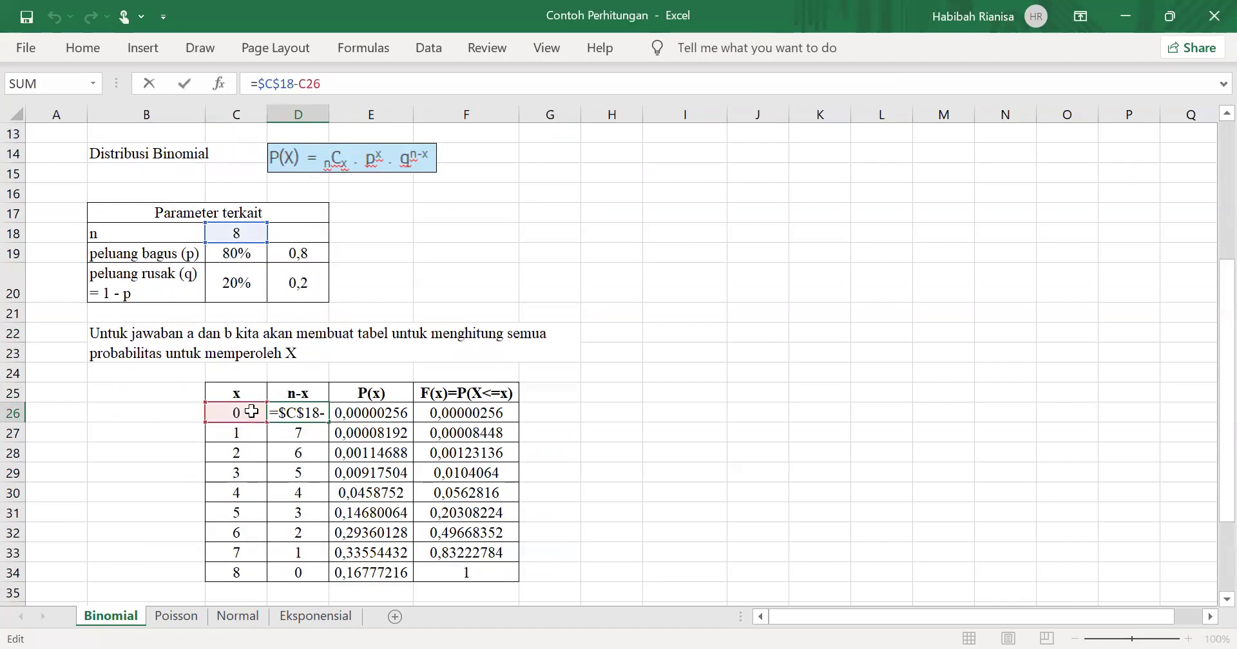
pyautogui.press('Return')
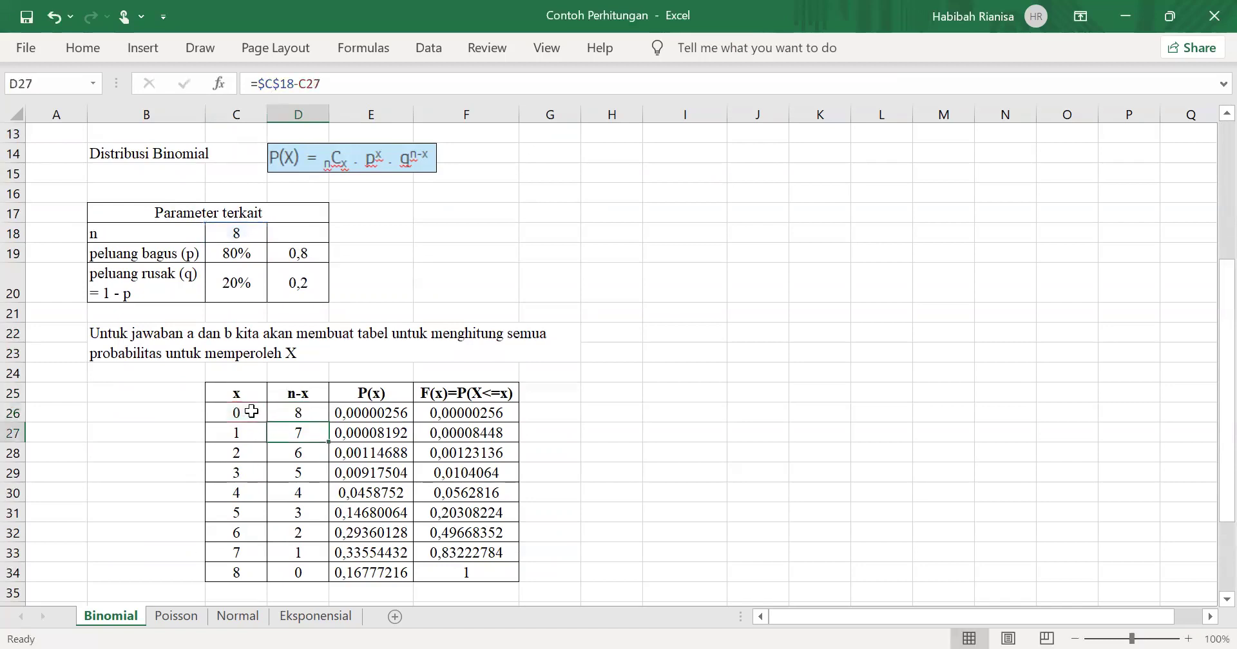
pyautogui.click(312, 411)
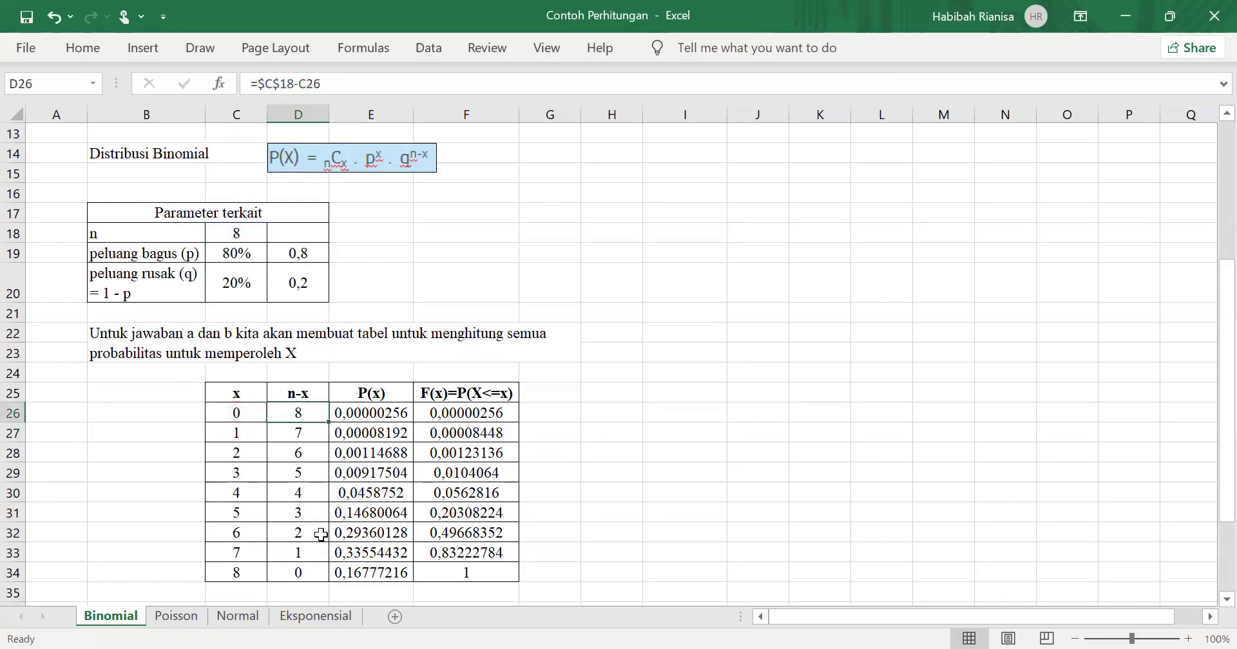
pyautogui.click(314, 572)
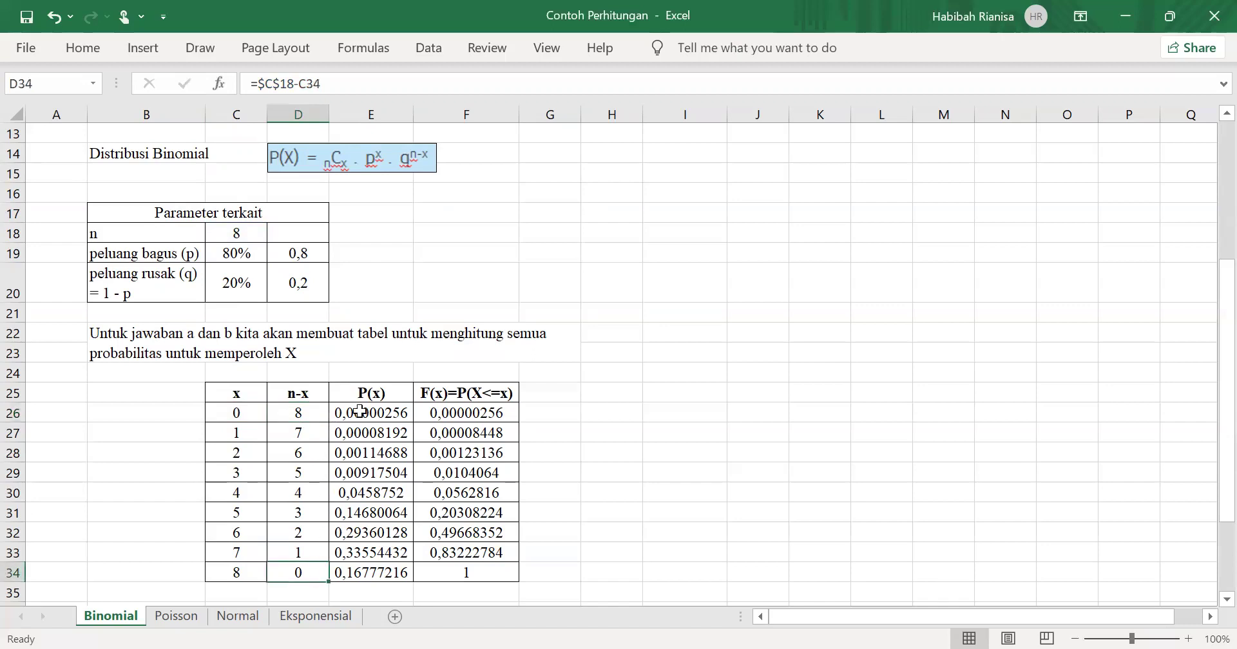
# - Inspect the P(x) column's BINOM.DIST formula in E26 argument by argument, matching number_s, trials, probability_s and cumulative to their cells
pyautogui.click(389, 393)
pyautogui.scroll(1, 390, 396)
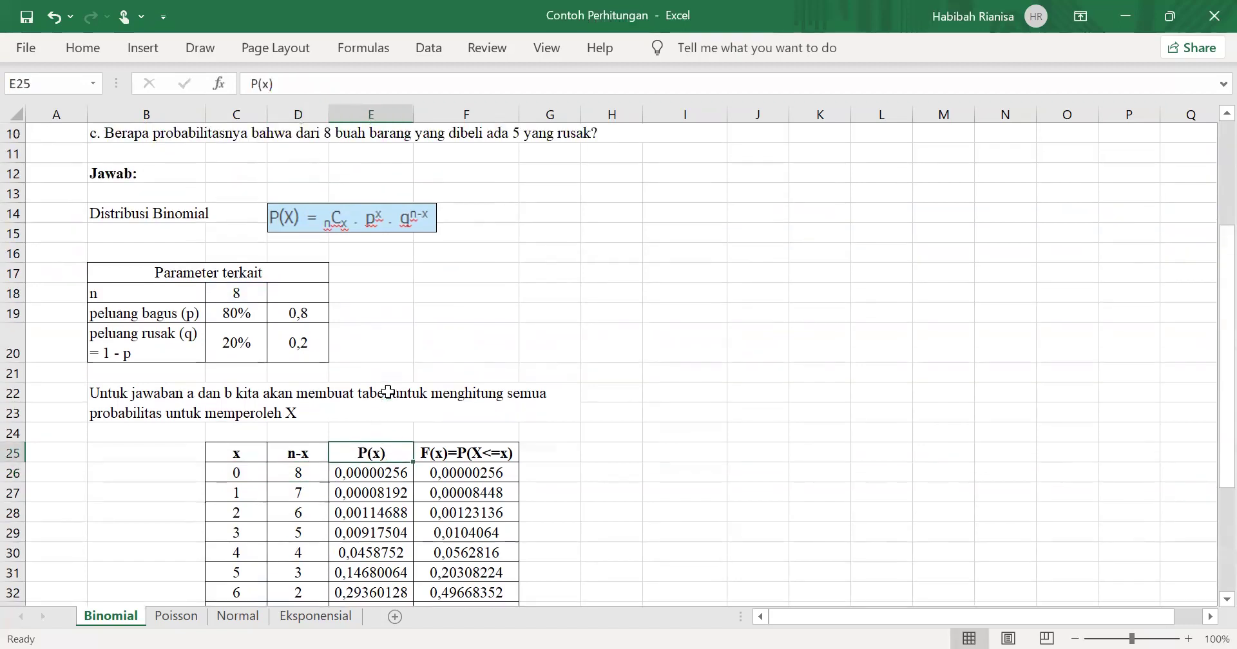
pyautogui.scroll(-1, 391, 425)
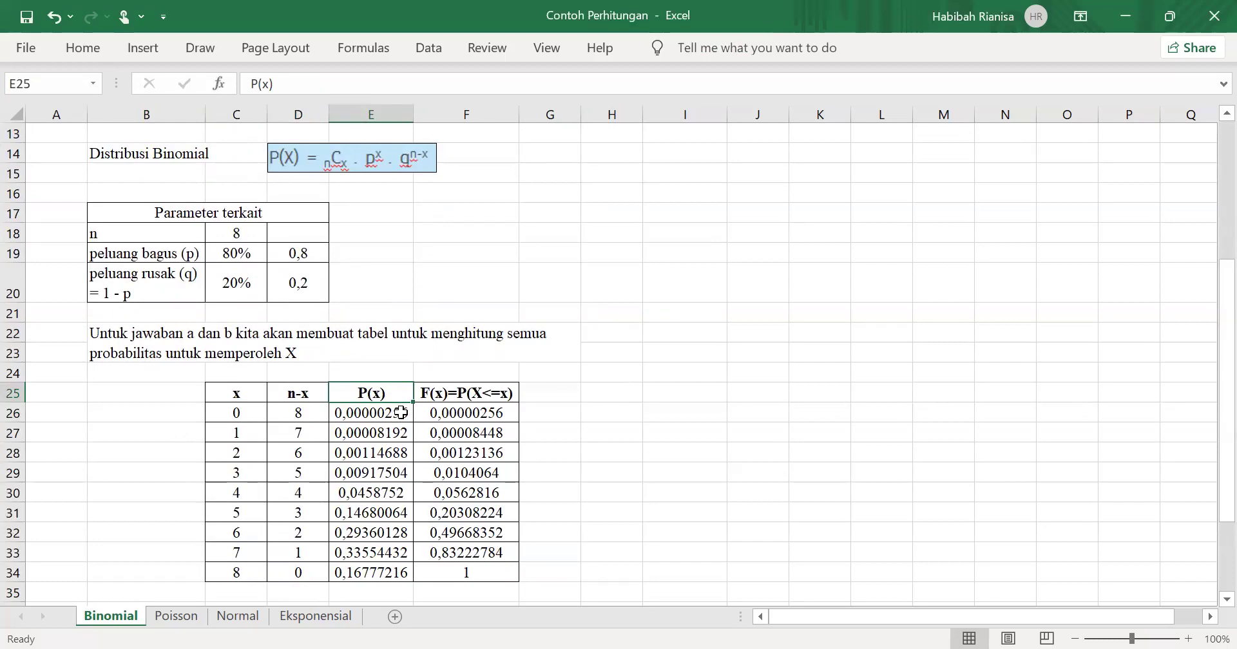
pyautogui.click(400, 413)
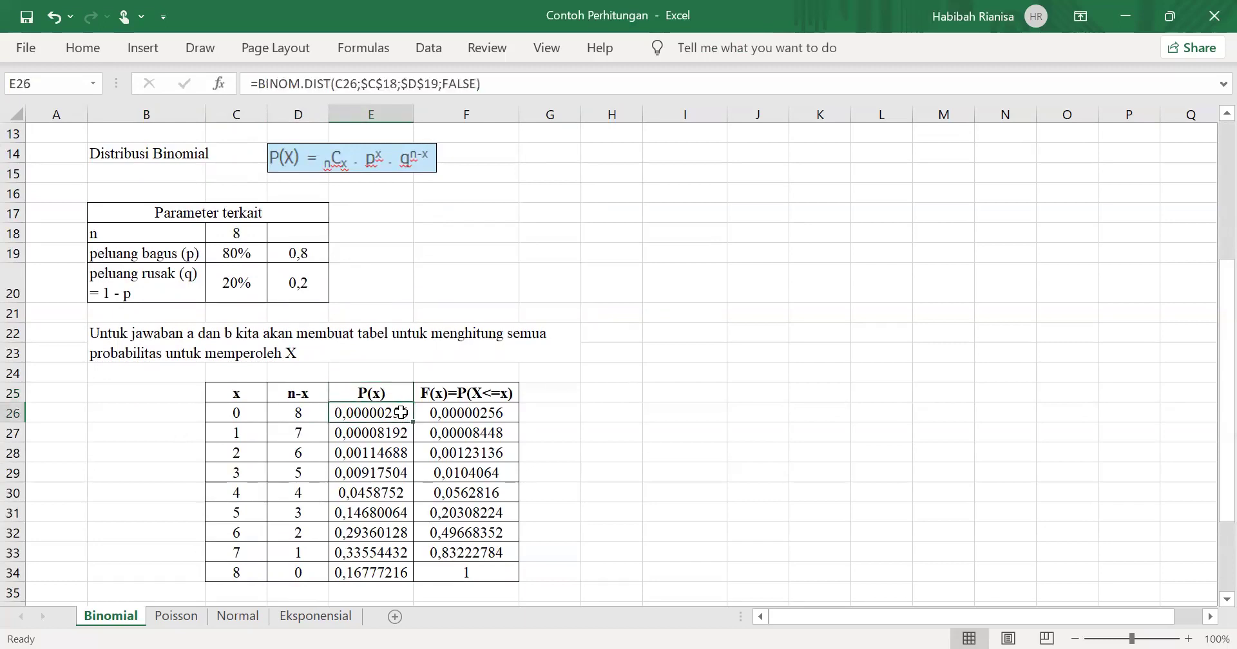
pyautogui.click(281, 83)
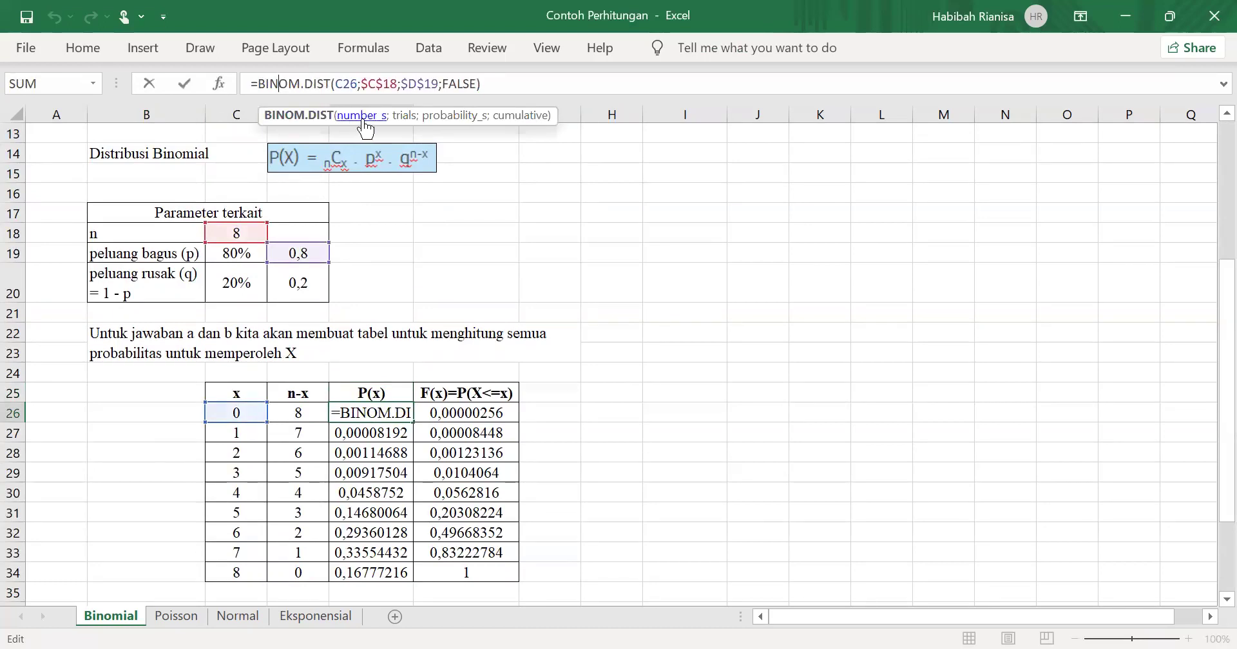
pyautogui.click(344, 83)
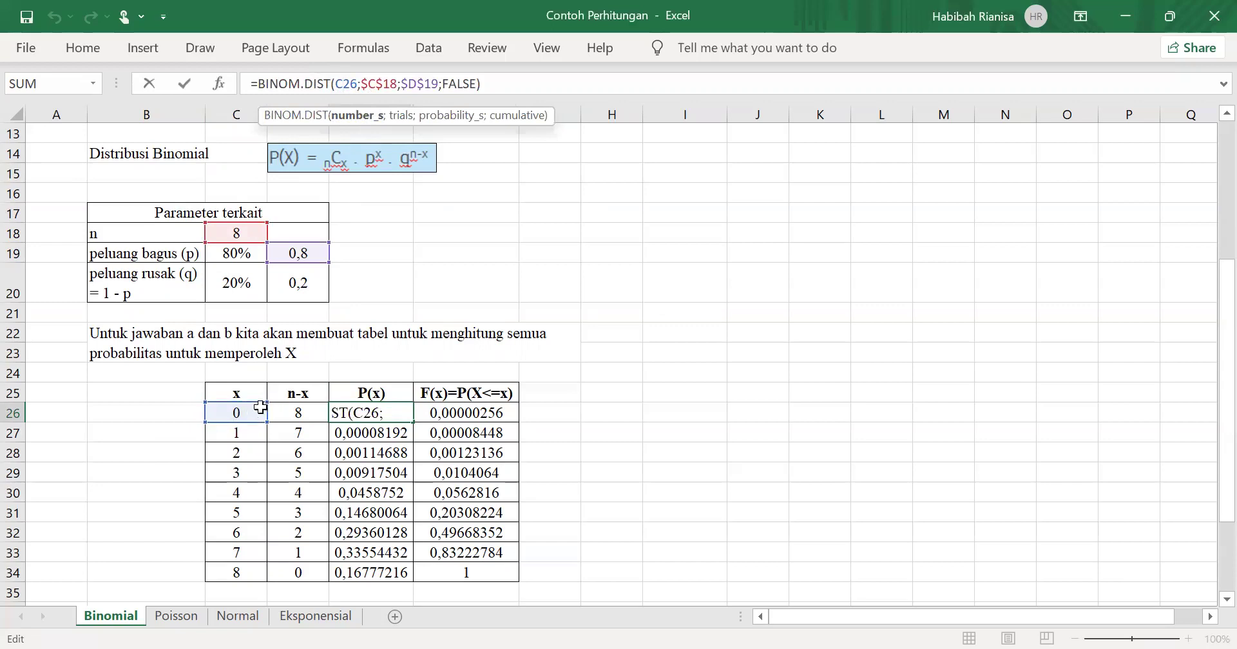
pyautogui.click(390, 86)
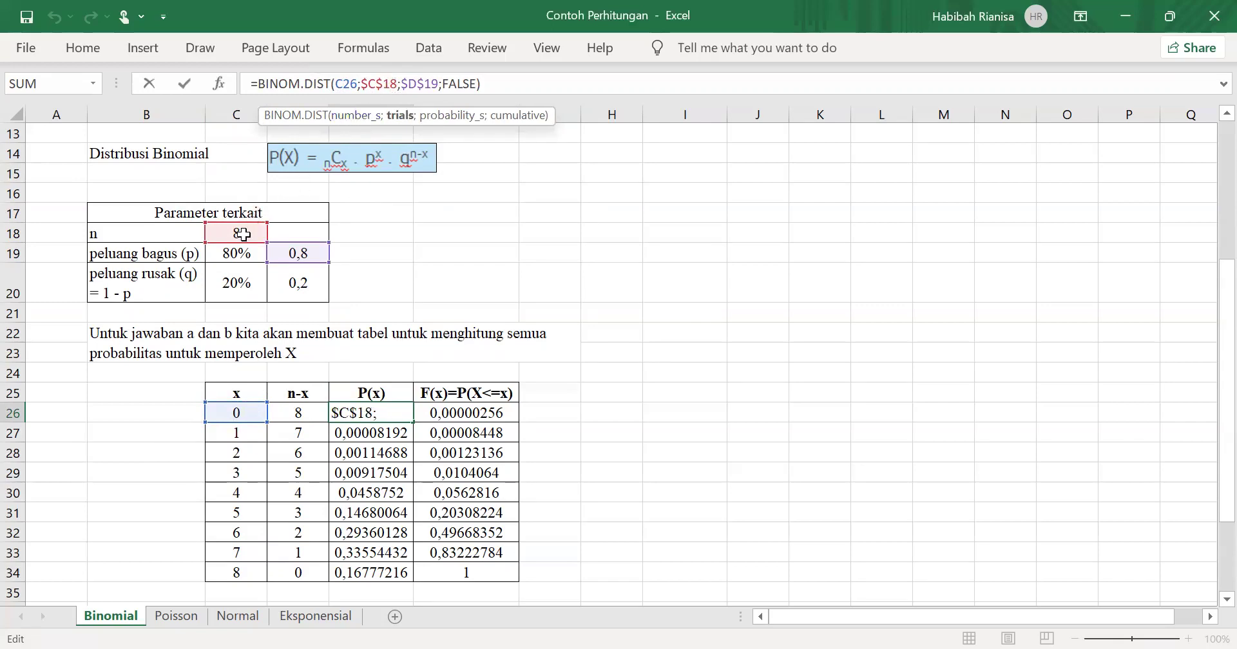
pyautogui.click(426, 84)
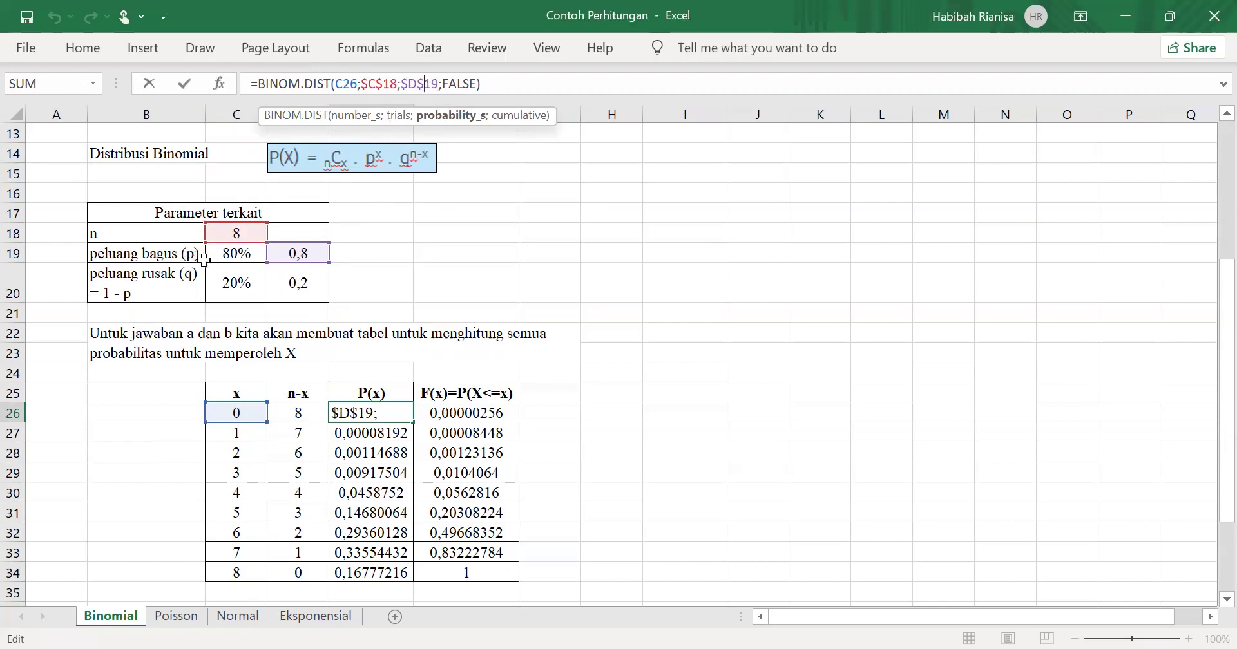
pyautogui.click(475, 85)
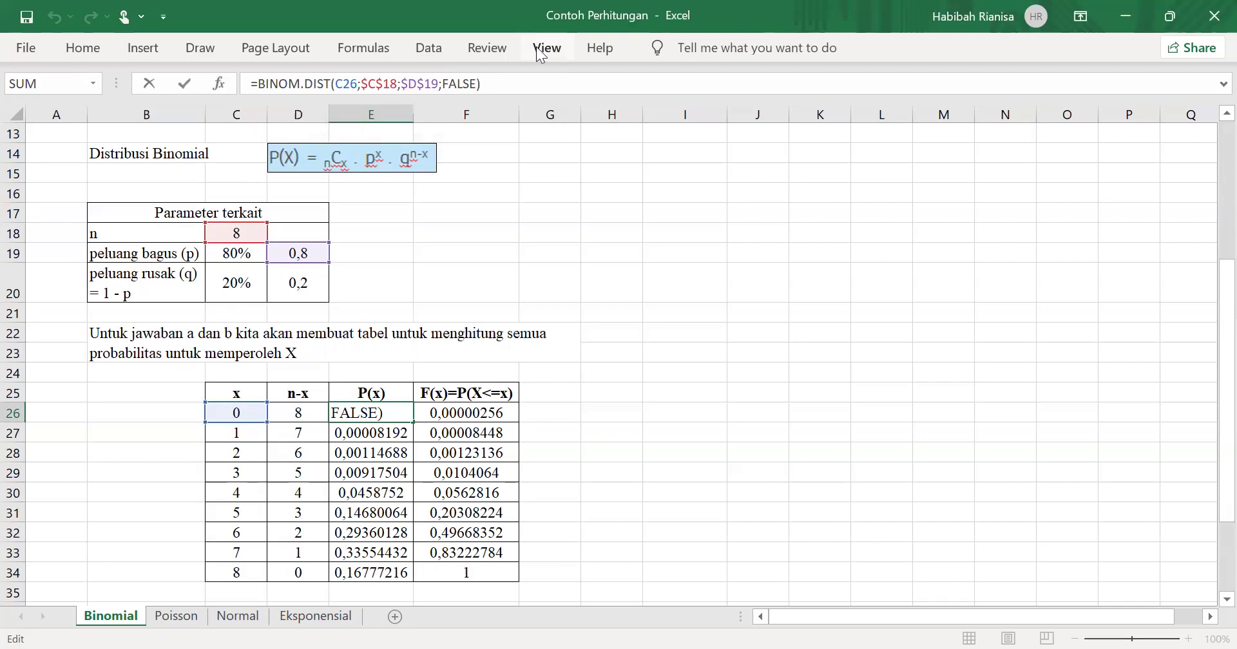
pyautogui.press('Return')
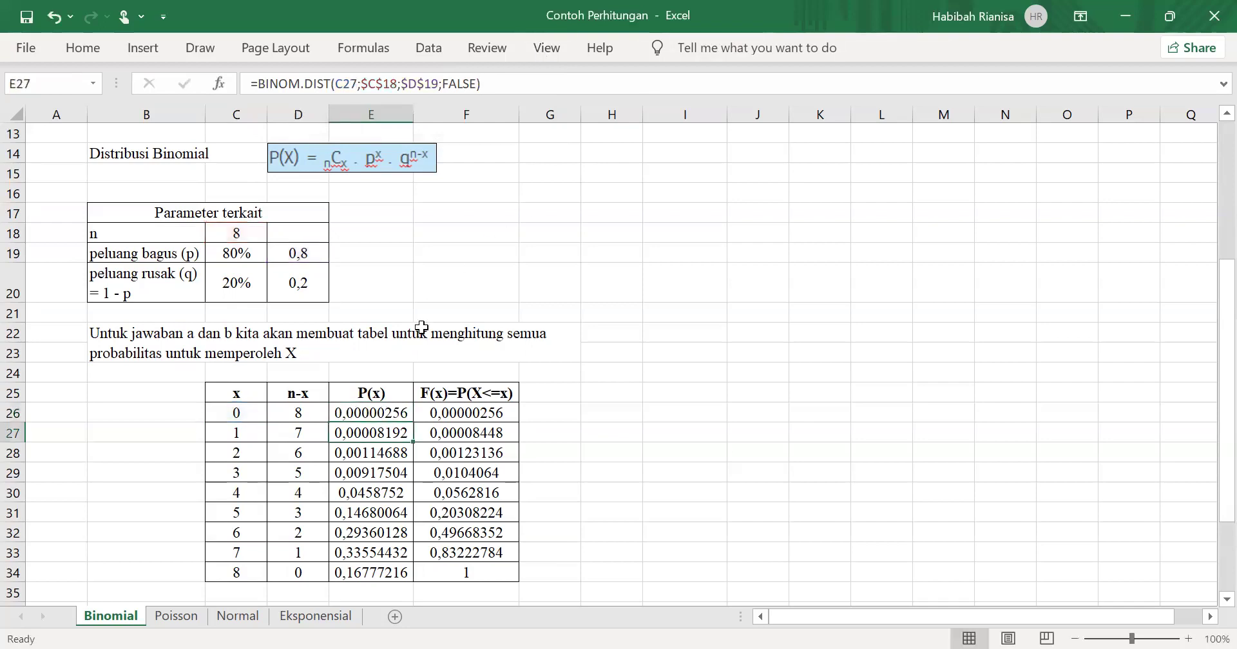
pyautogui.click(385, 414)
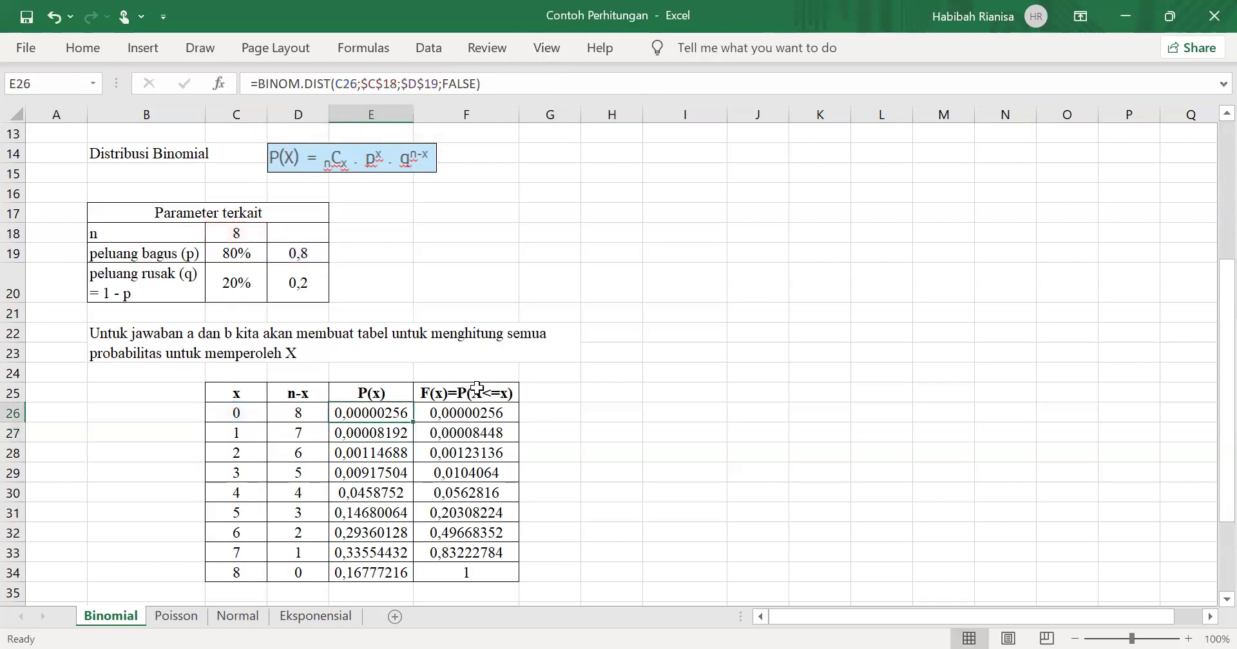
# - Inspect the cumulative column F(x)=P(X<=x) and the cumulative argument of its BINOM.DIST formula in F26
pyautogui.click(476, 390)
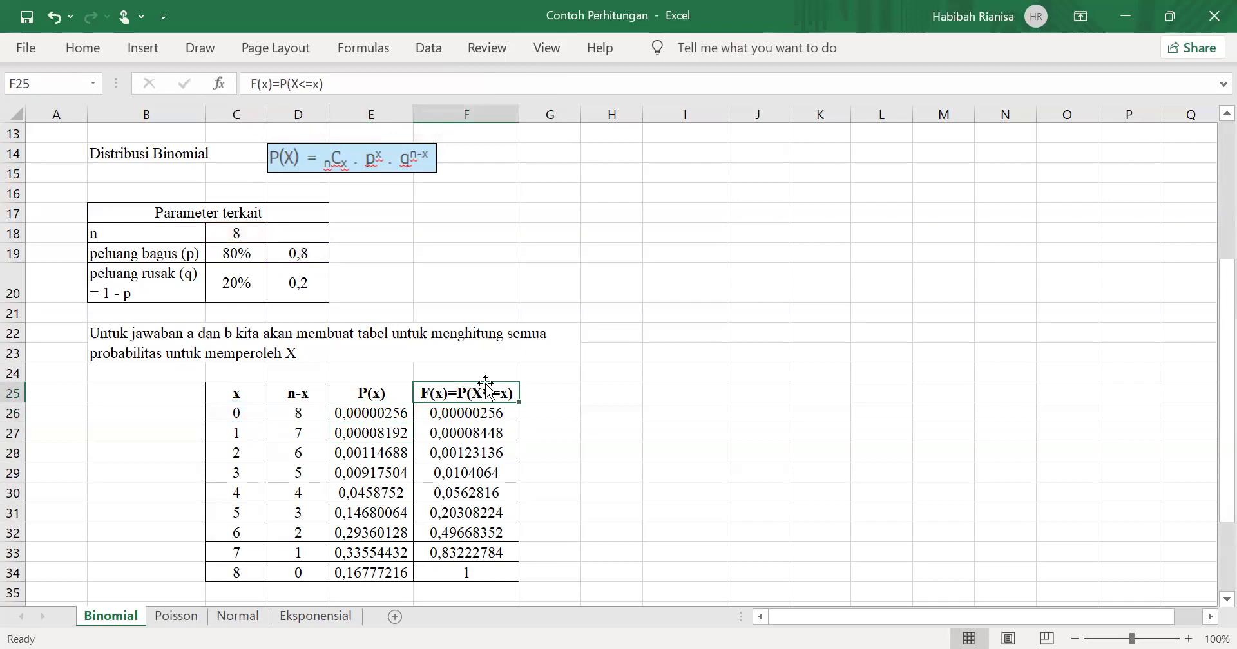
pyautogui.click(507, 416)
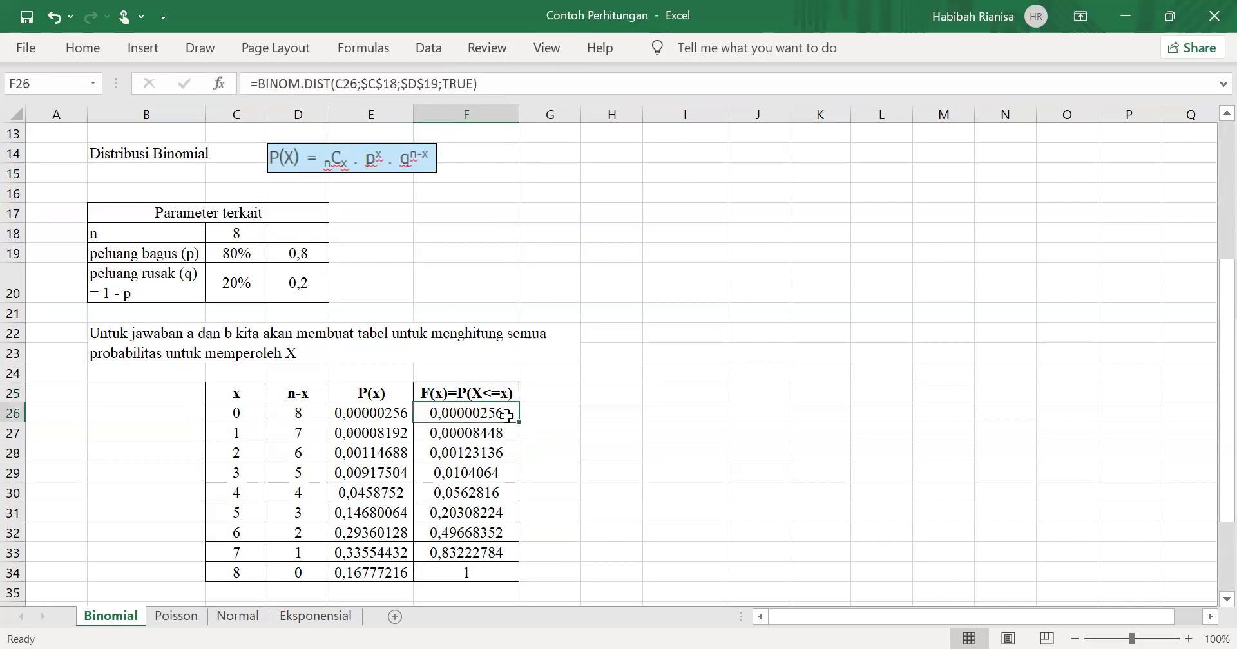
pyautogui.click(465, 84)
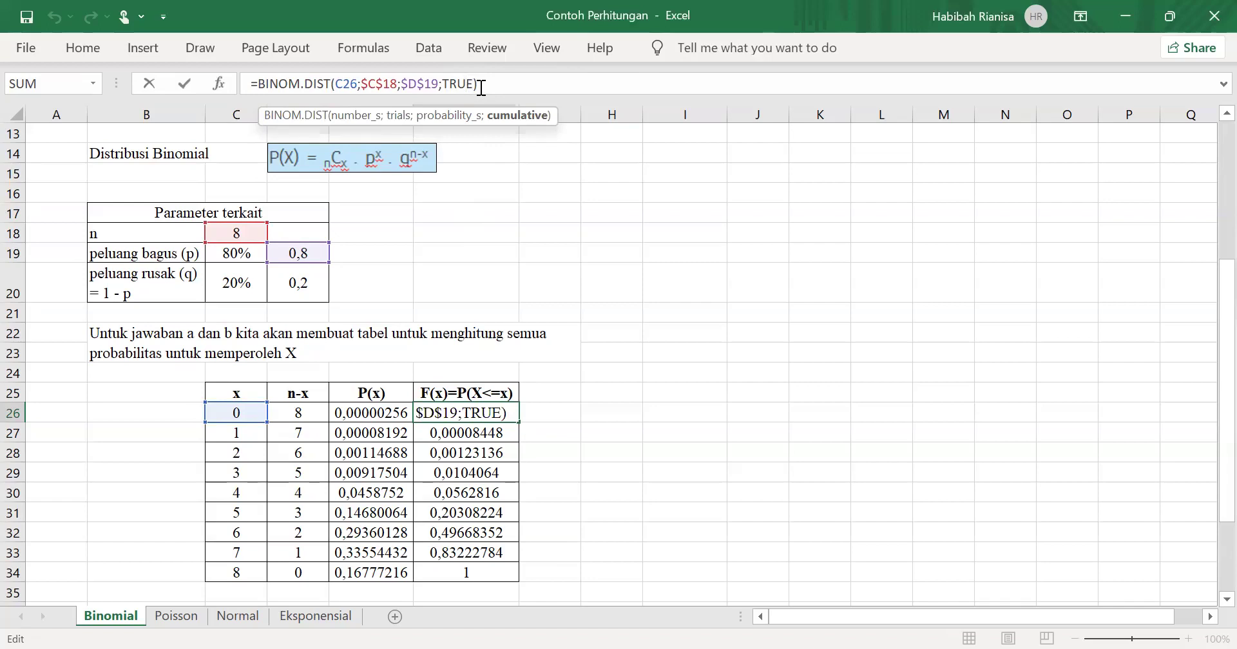
pyautogui.click(481, 86)
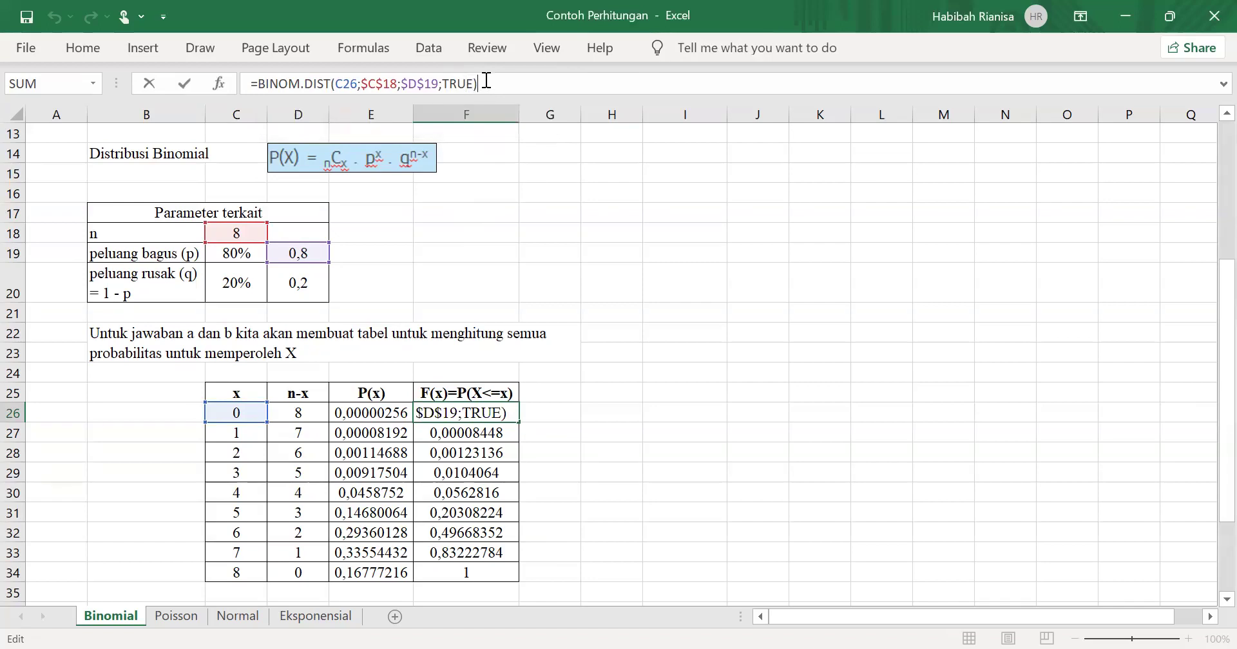
pyautogui.press('Return')
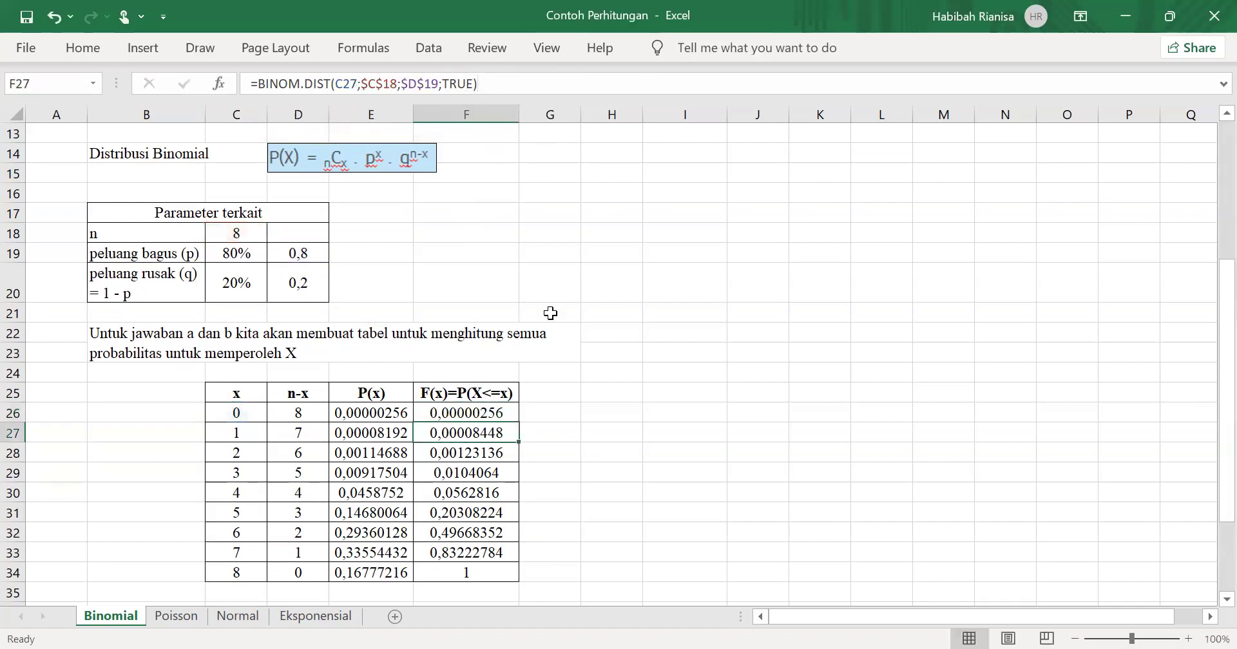
# - Read part C's question in B37, the defective and good item counts in B39, and the probability label in B41
pyautogui.scroll(-1, 550, 313)
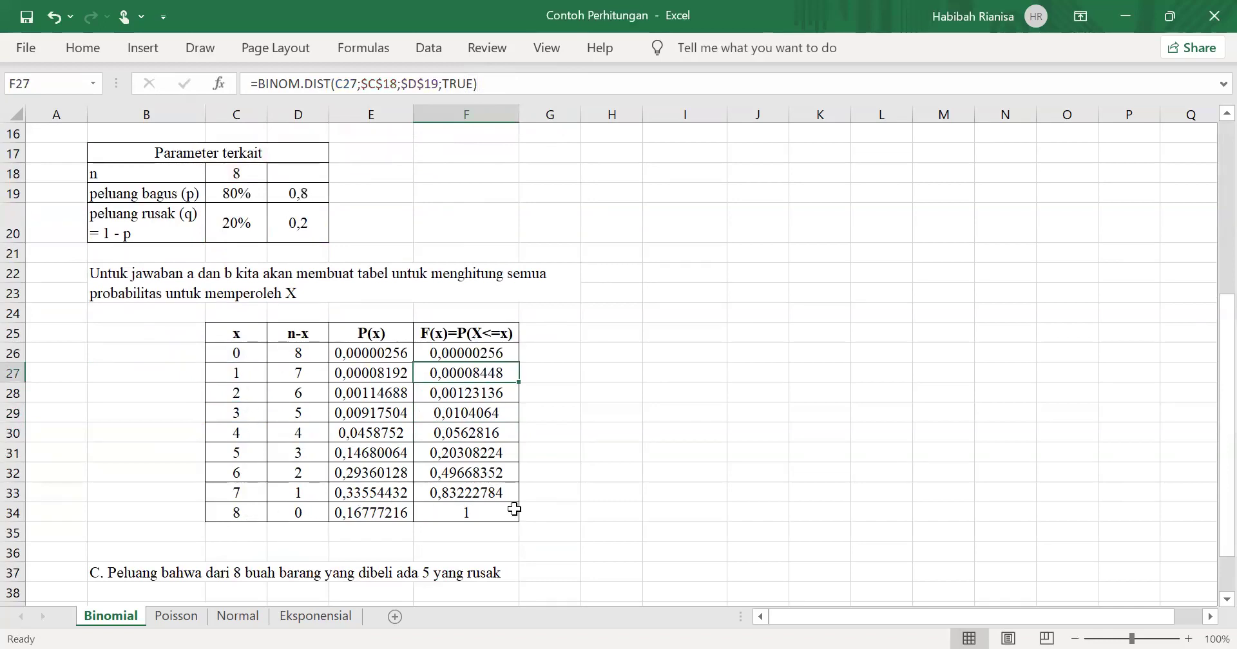
pyautogui.scroll(-3, 480, 481)
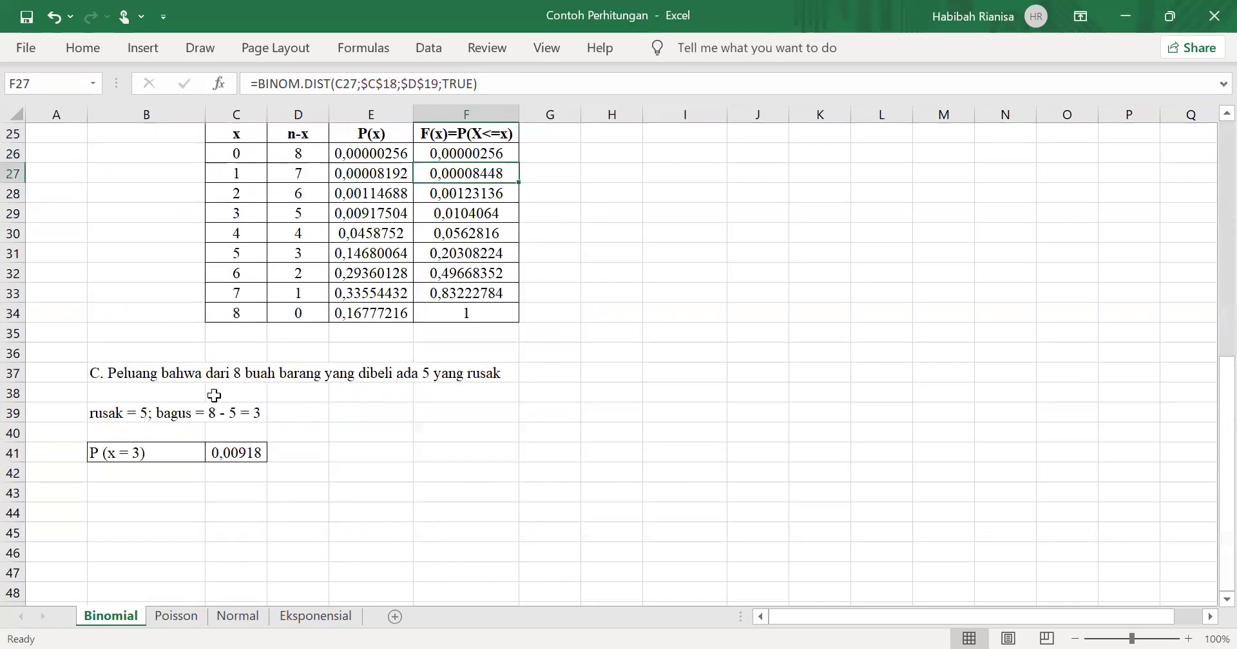
pyautogui.click(103, 374)
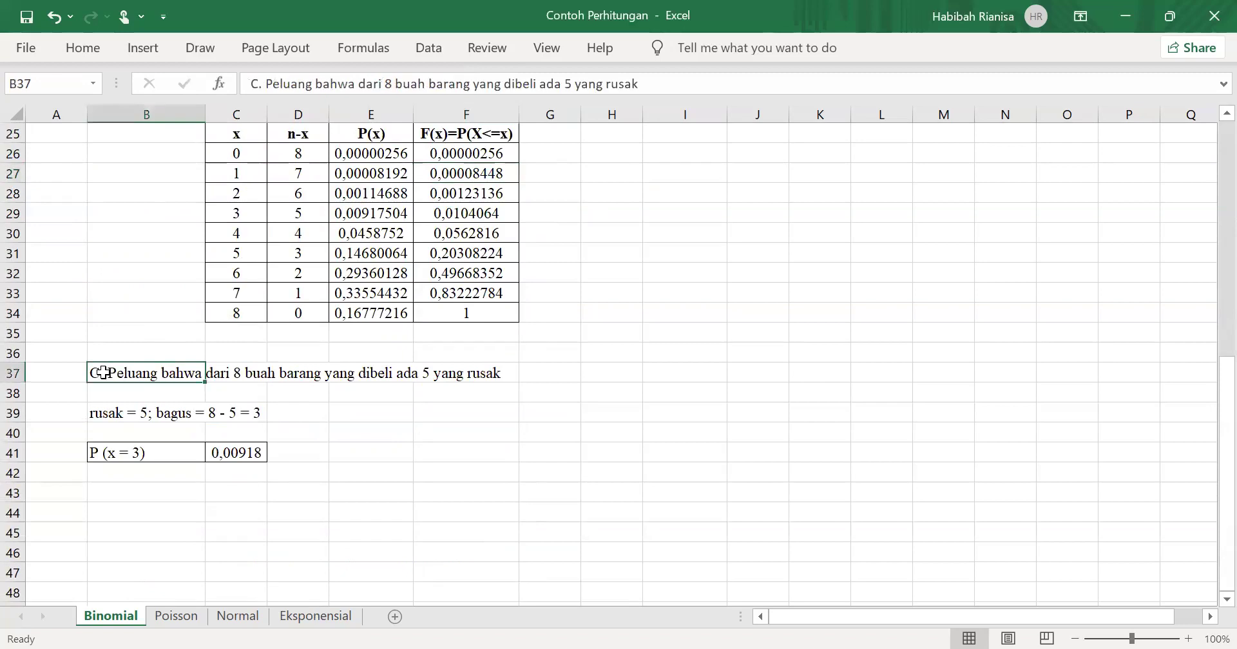
pyautogui.click(112, 415)
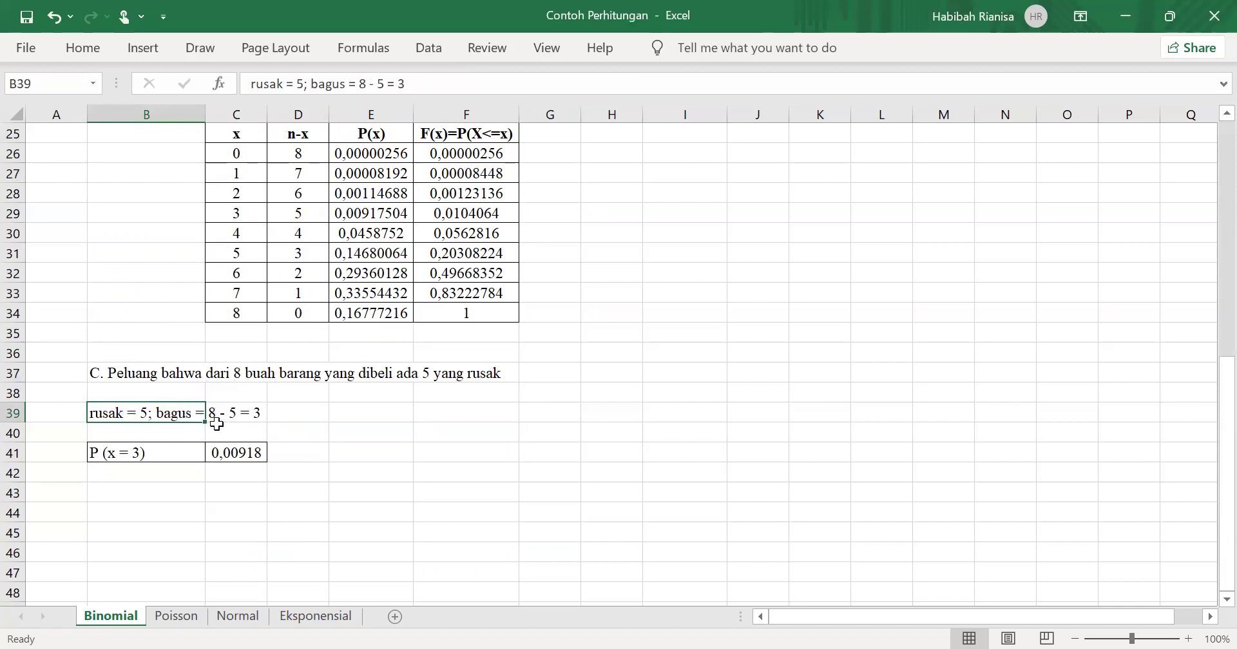
pyautogui.click(157, 455)
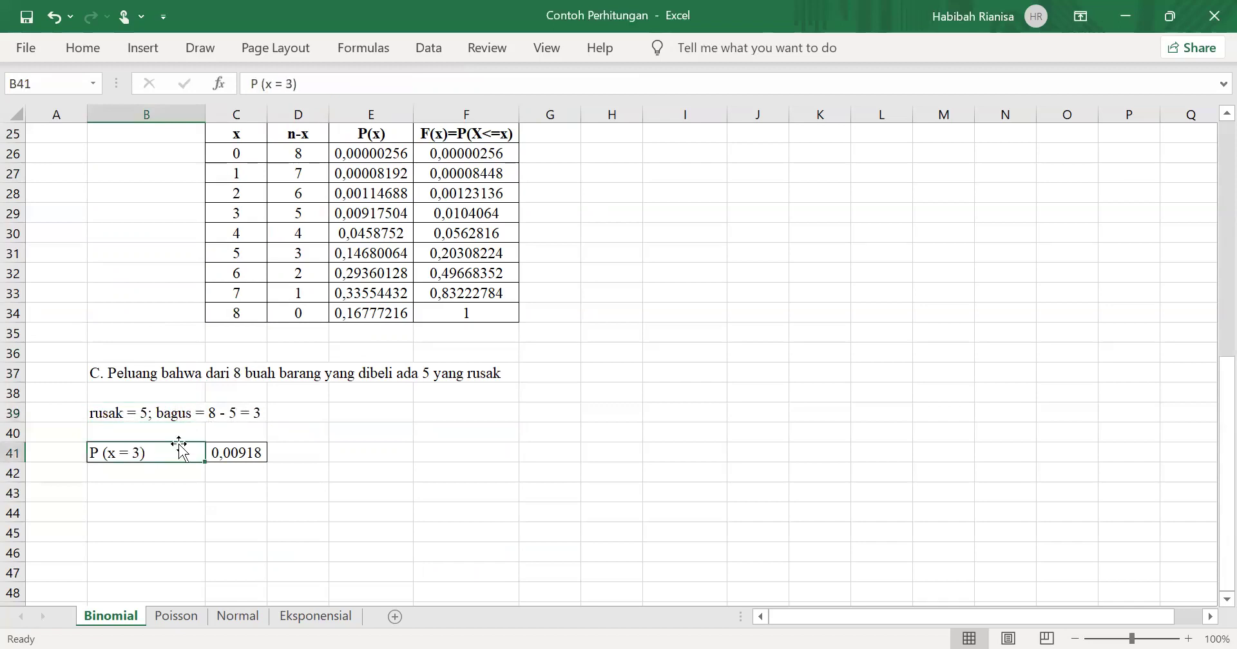
# - Inspect part C's BINOM.DIST formula in C41 argument by argument, tracing its probability reference back to the parameter table
pyautogui.click(237, 453)
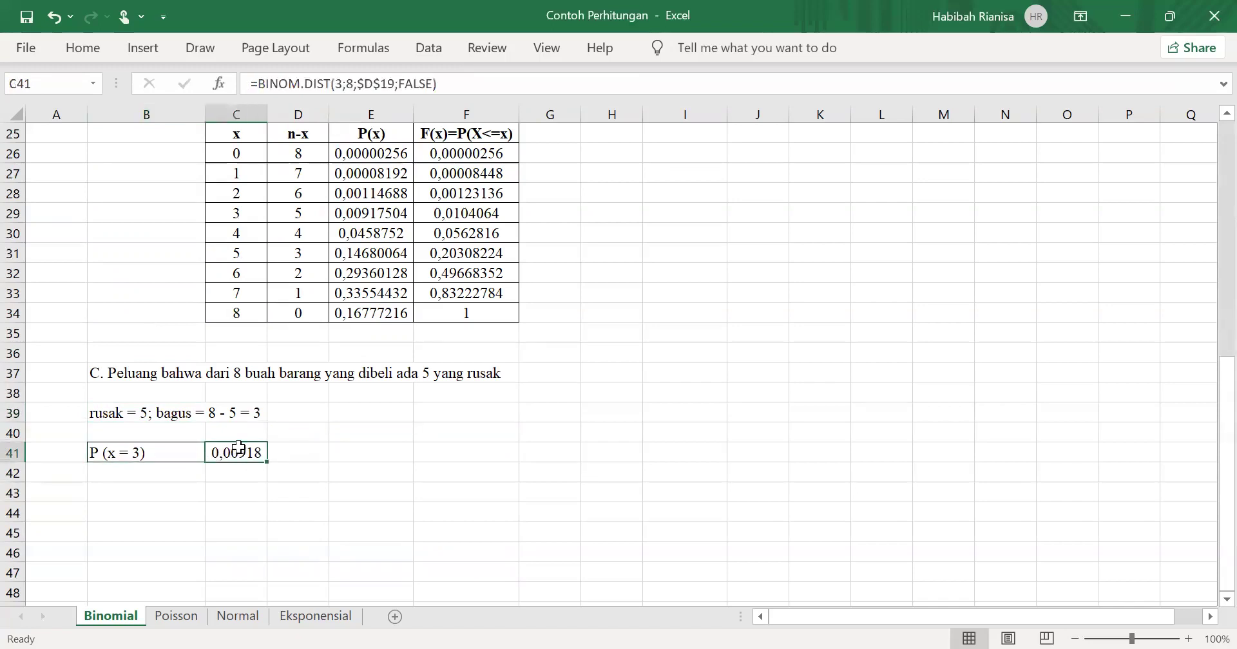
pyautogui.click(321, 84)
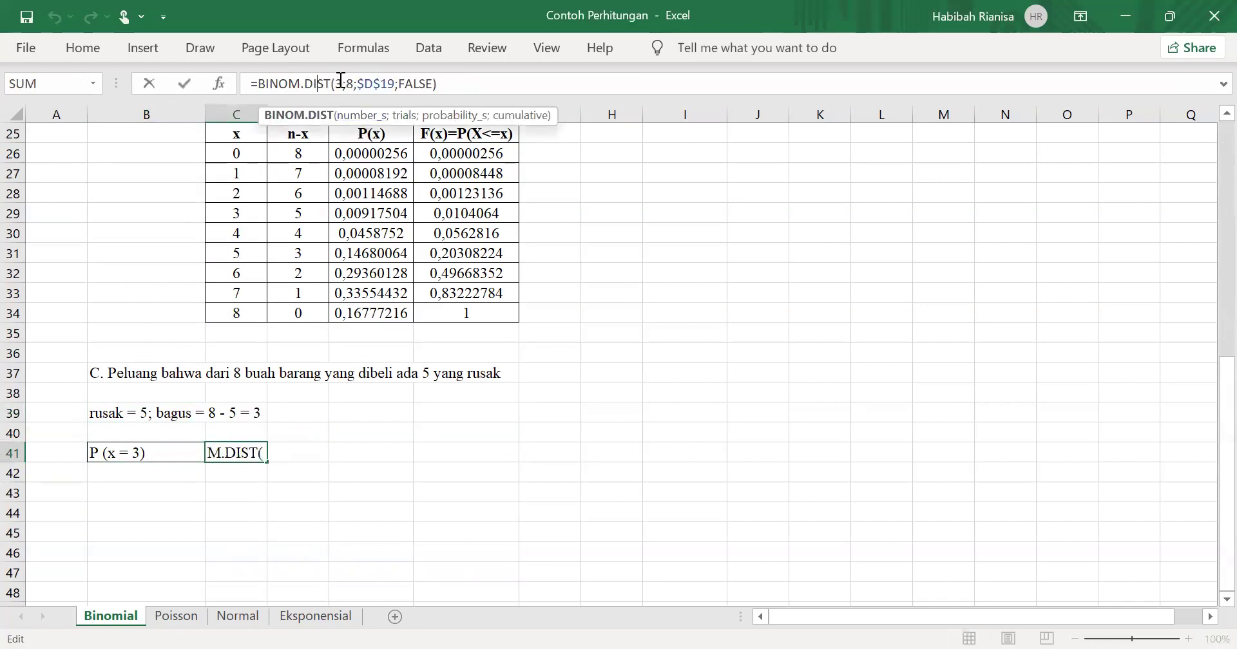
pyautogui.click(339, 84)
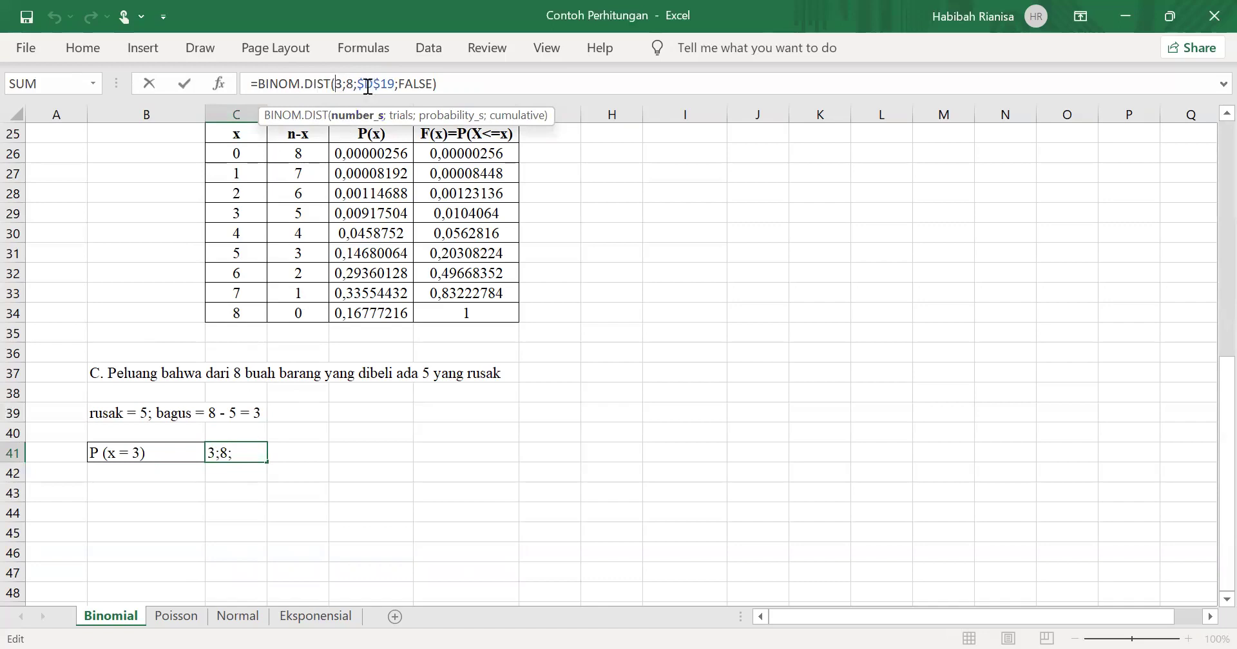
pyautogui.click(352, 83)
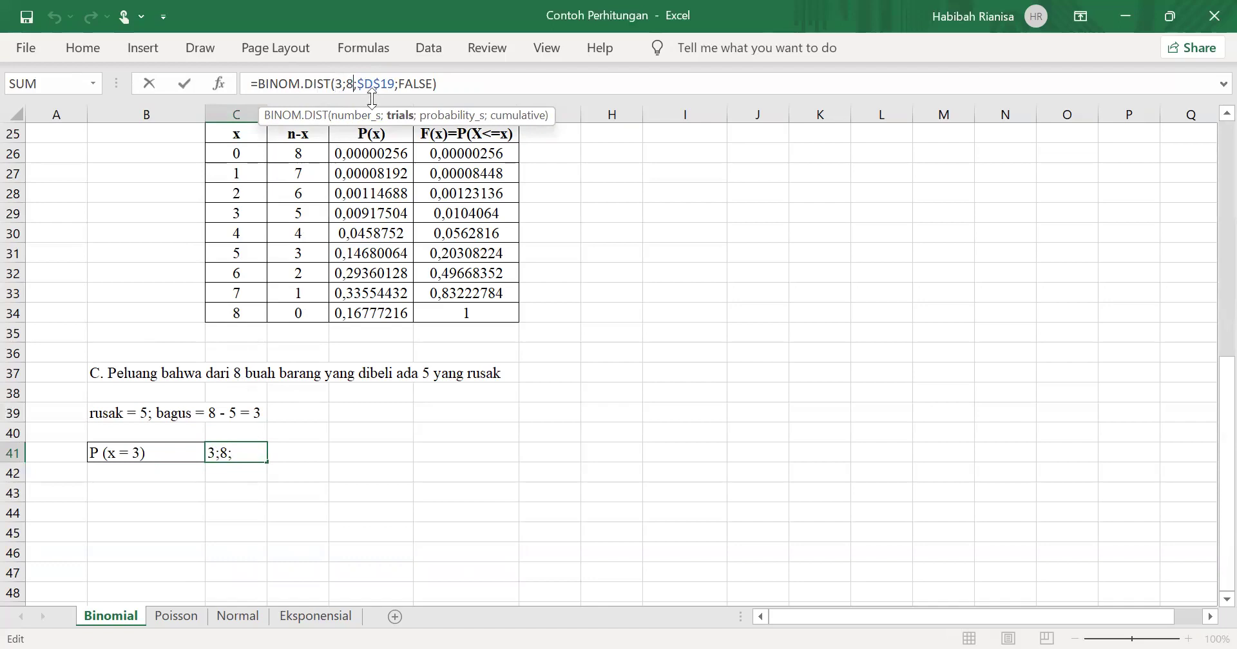
pyautogui.click(386, 84)
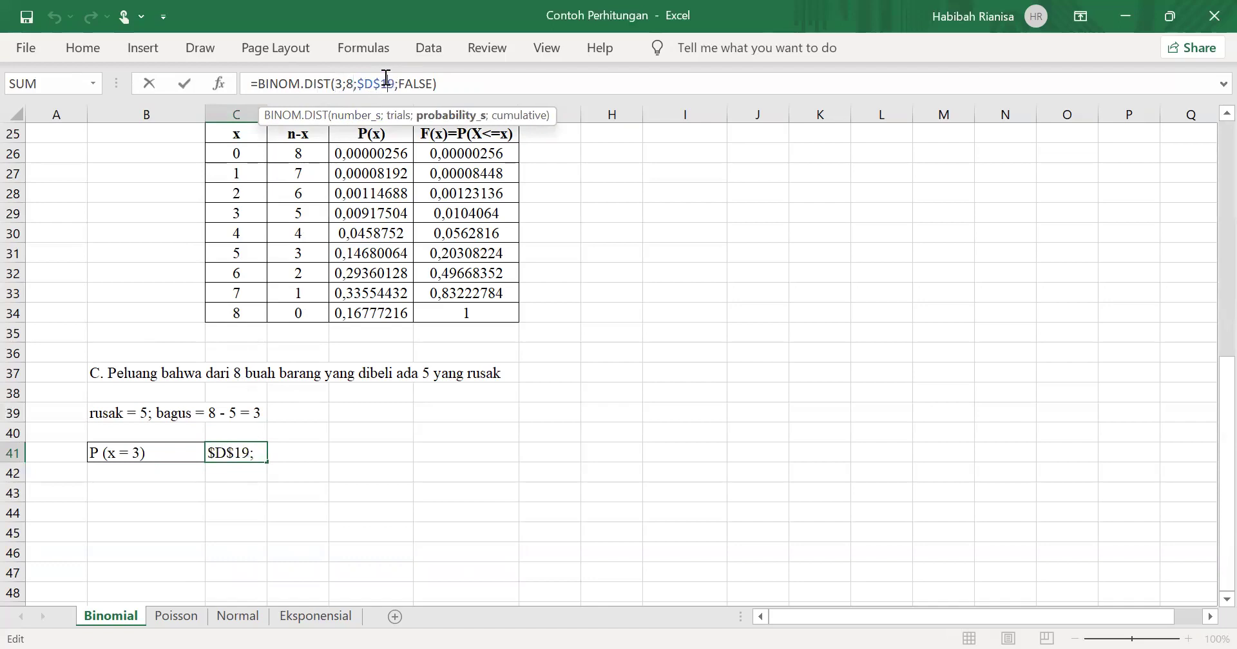
pyautogui.scroll(3, 303, 426)
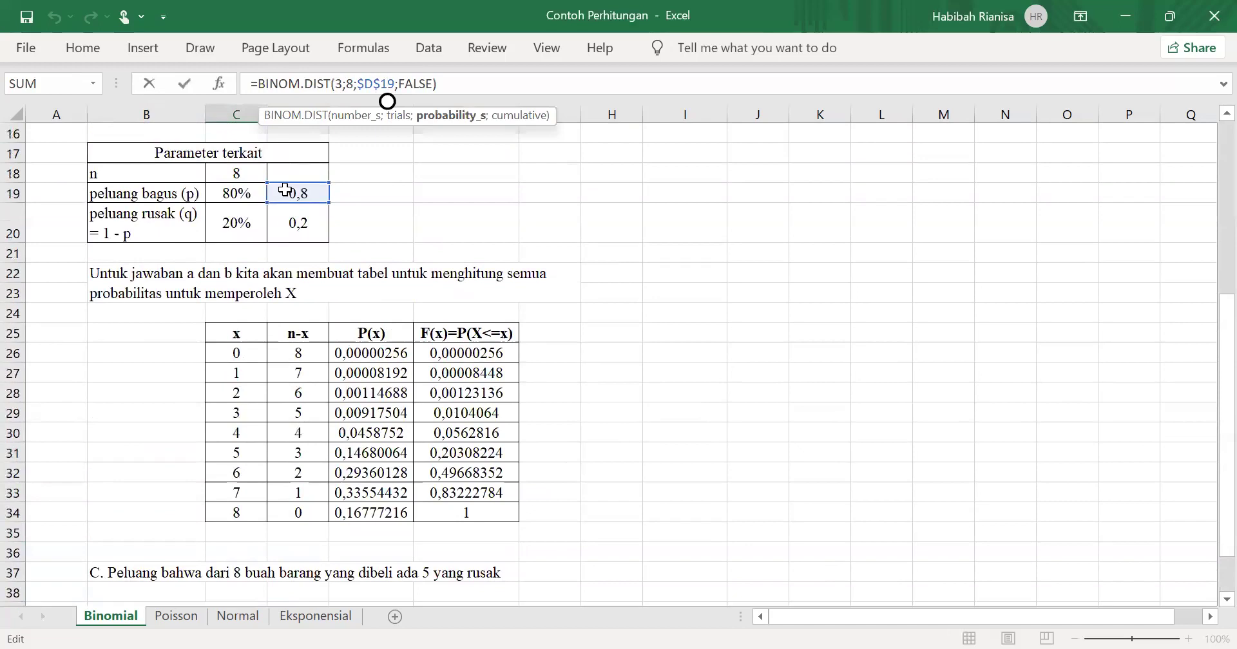
pyautogui.scroll(-2, 283, 190)
pyautogui.click(427, 85)
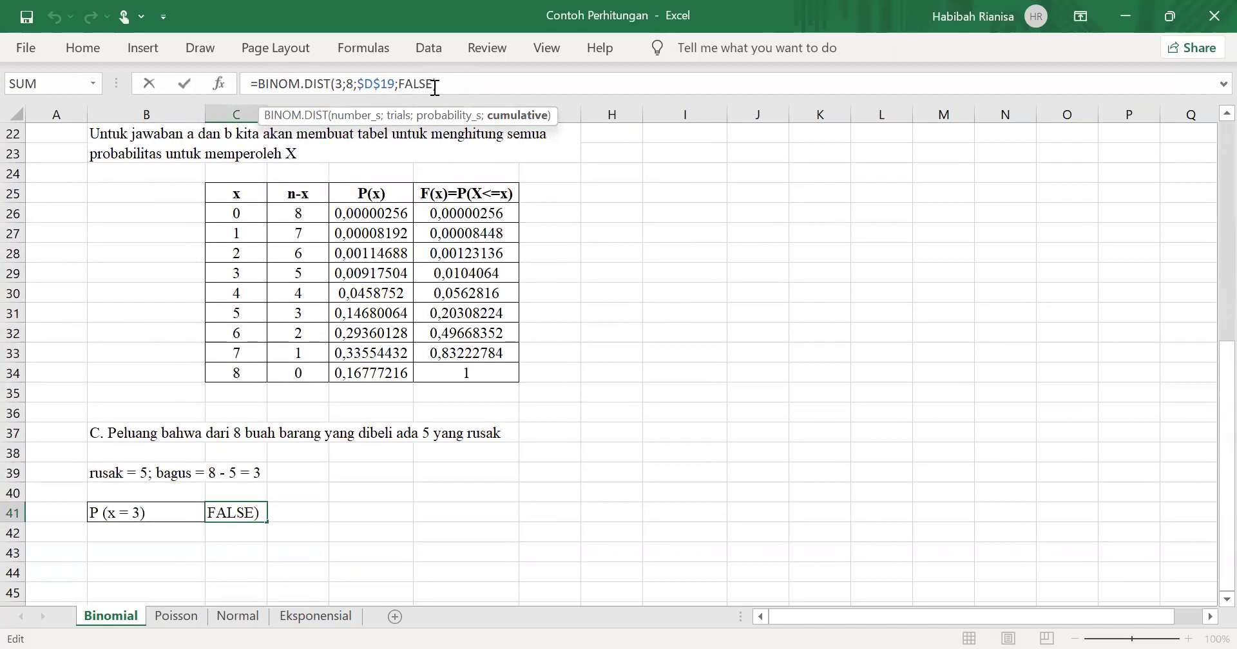
pyautogui.press('Return')
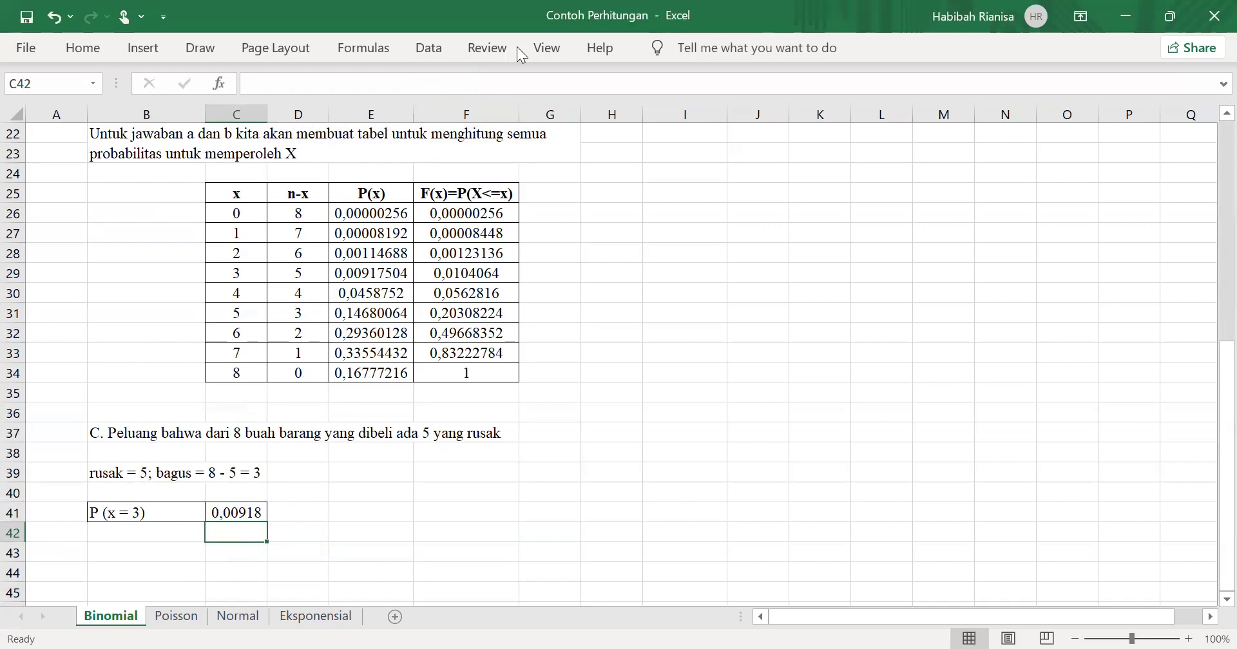
# - Open the Poisson sheet and read its rainstorm problem statement with questions a, b and c
pyautogui.click(176, 617)
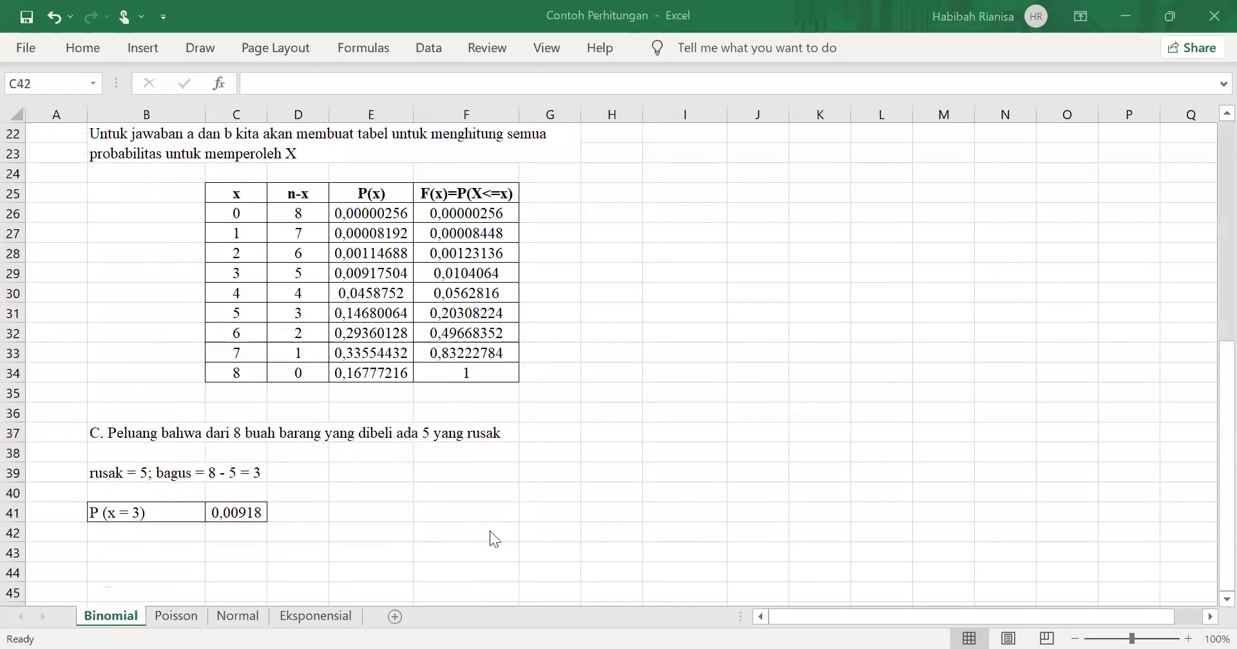
pyautogui.click(177, 618)
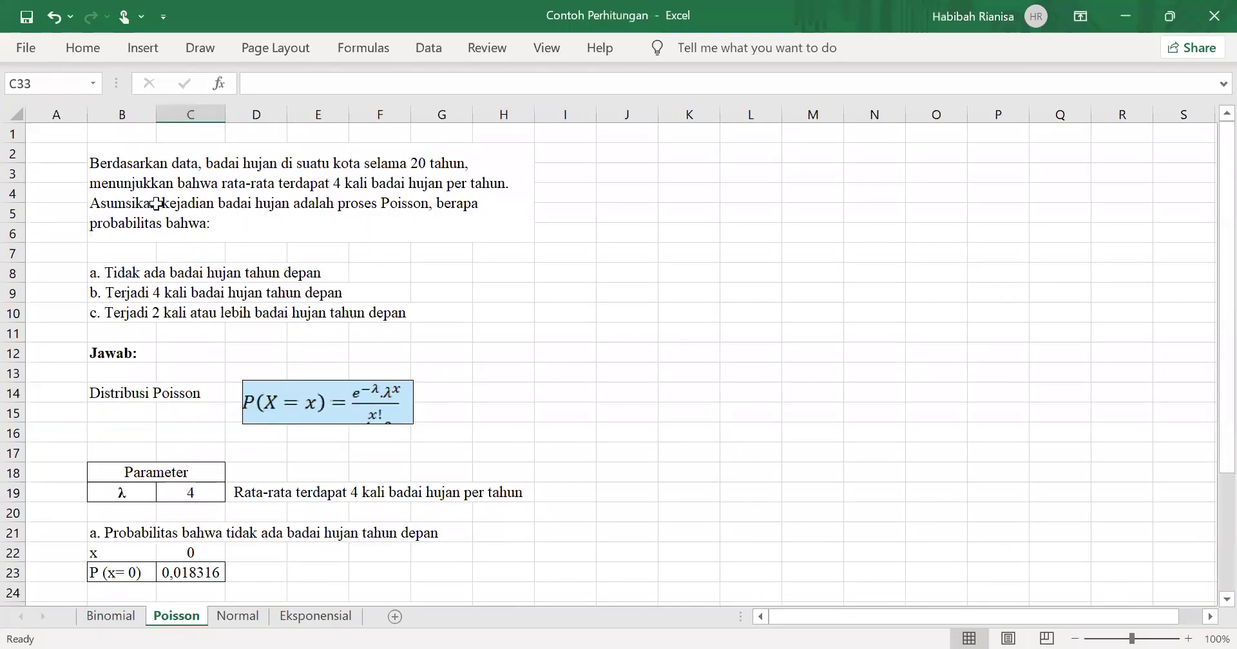
pyautogui.click(149, 205)
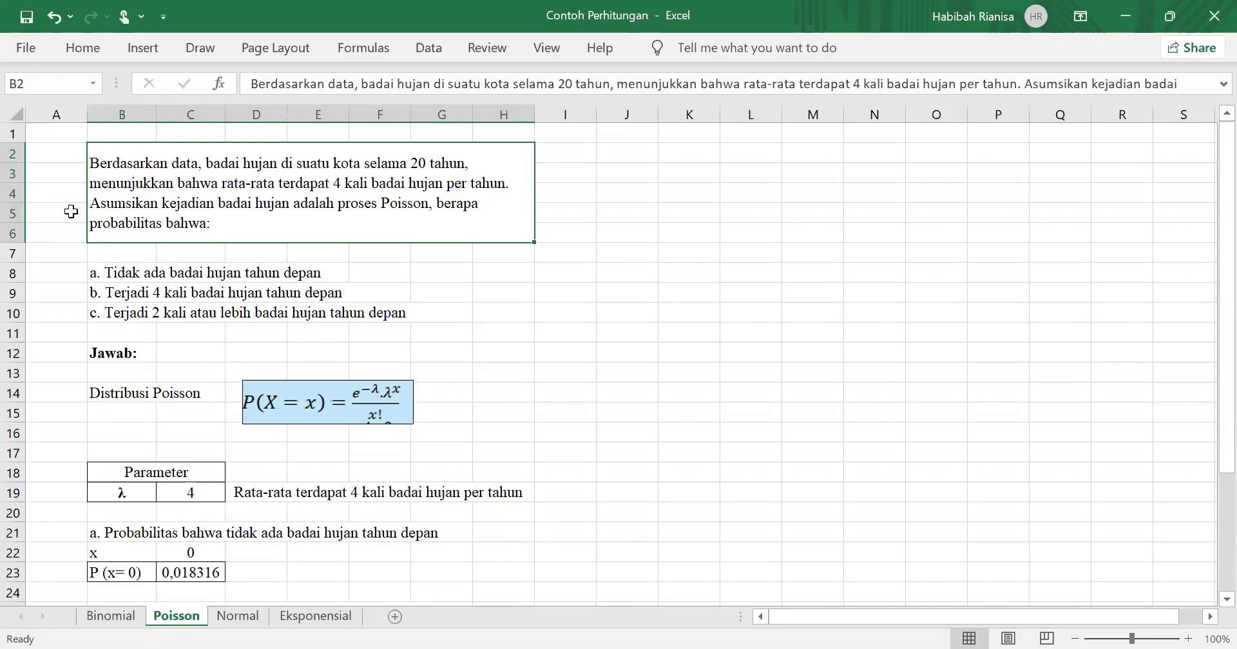
pyautogui.click(121, 273)
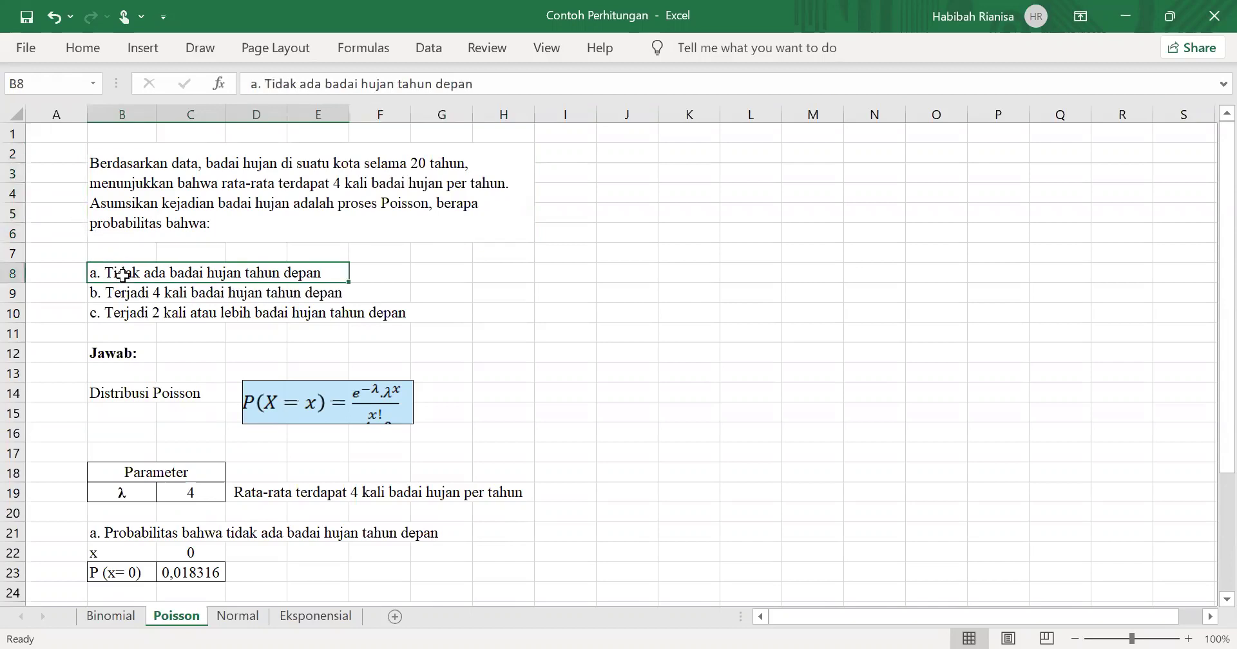
pyautogui.click(96, 293)
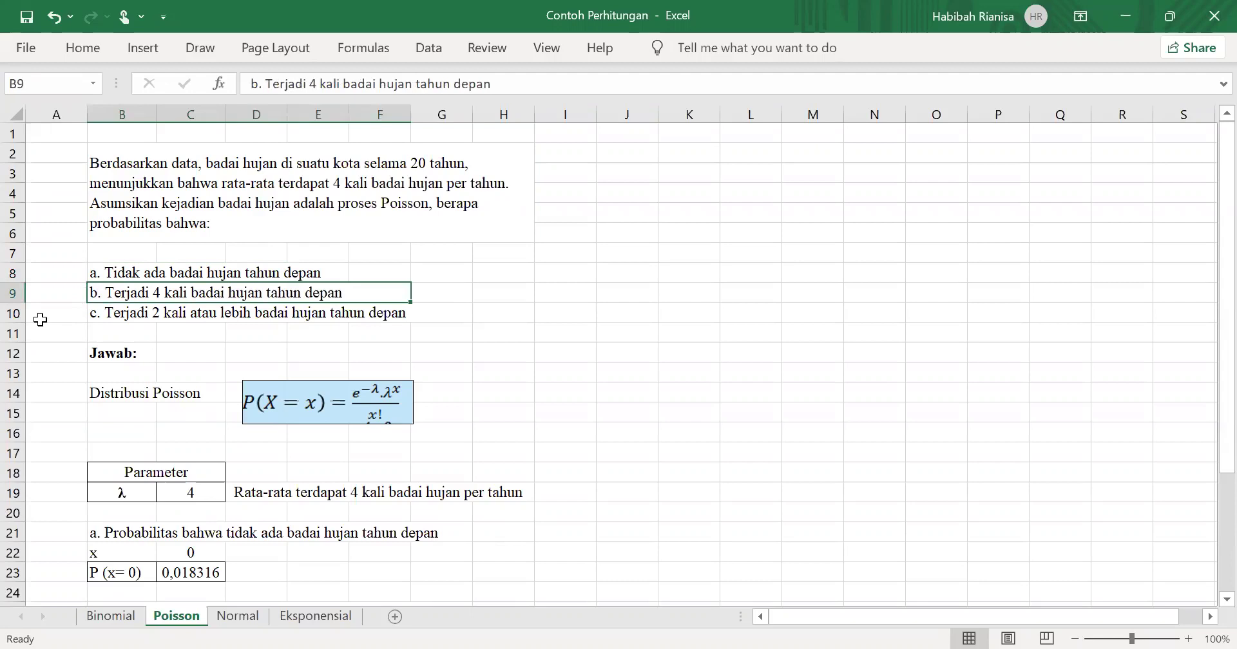
pyautogui.click(101, 317)
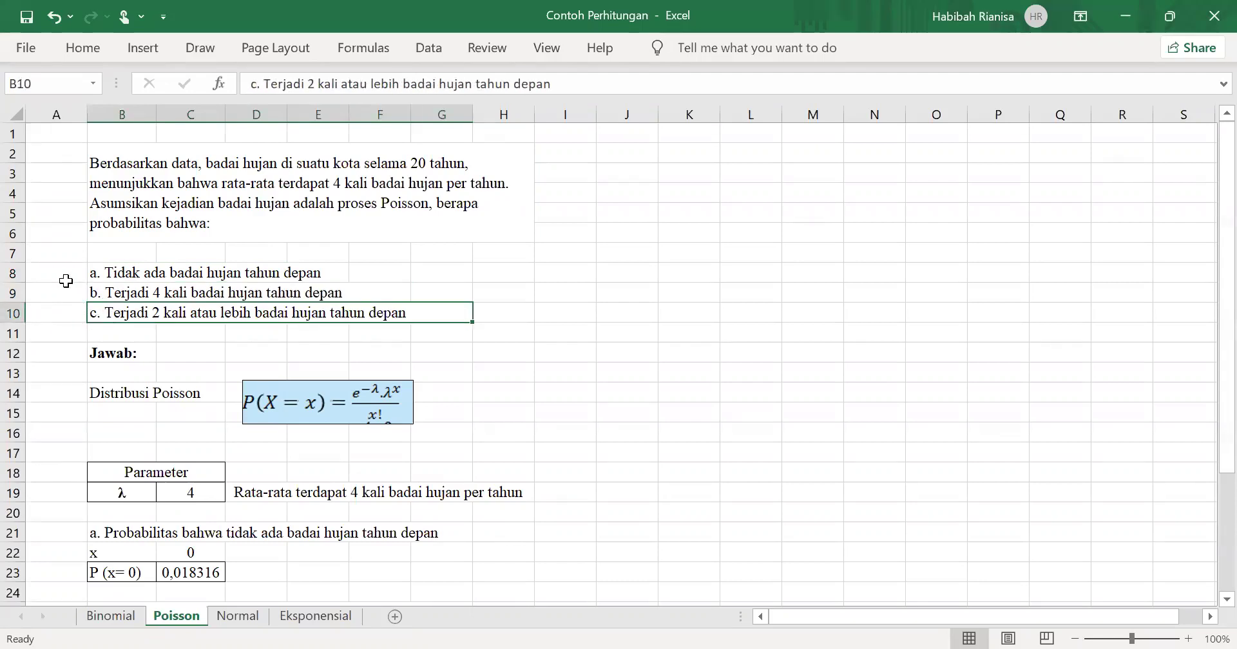
pyautogui.scroll(-1, 65, 281)
pyautogui.scroll(-1, 66, 281)
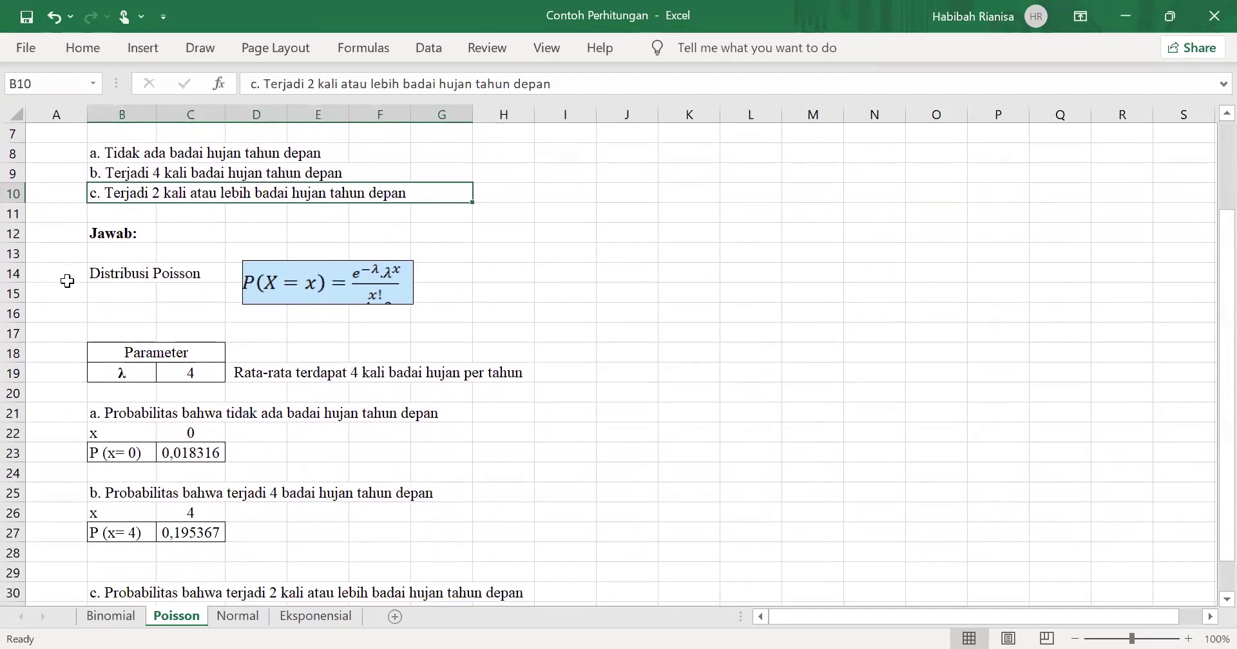
# - Review the Poisson formula picture and the parameter table's λ value in C19 with its yearly average note in D19
pyautogui.click(104, 278)
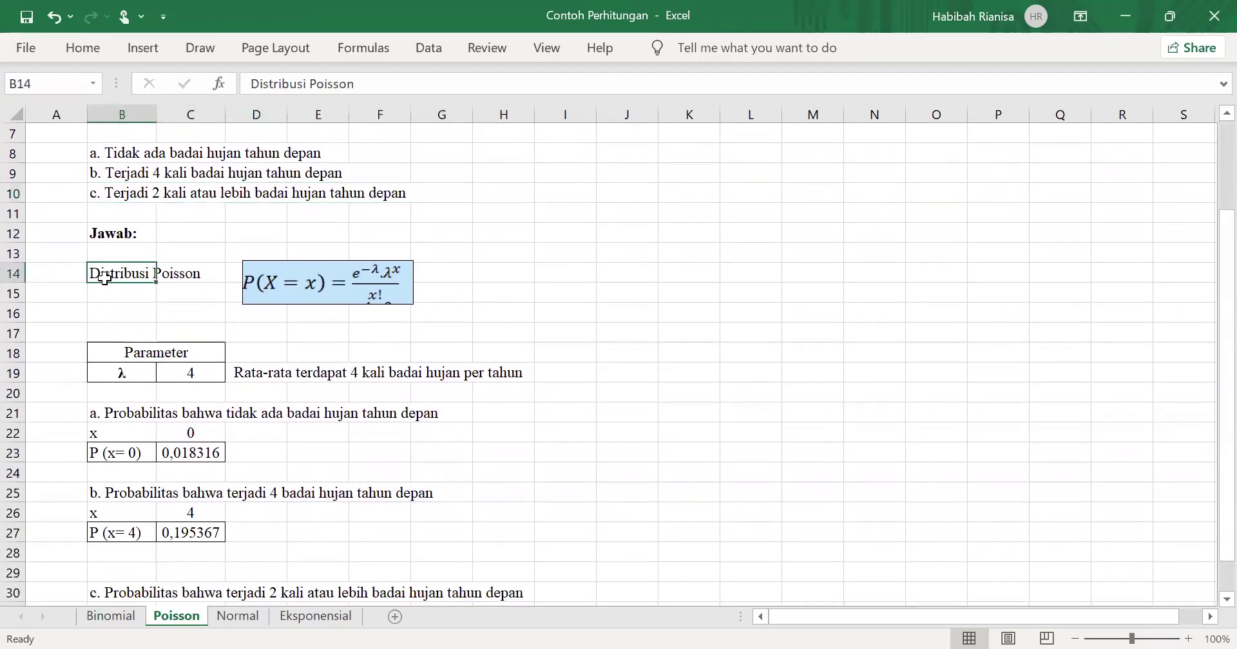
pyautogui.click(261, 292)
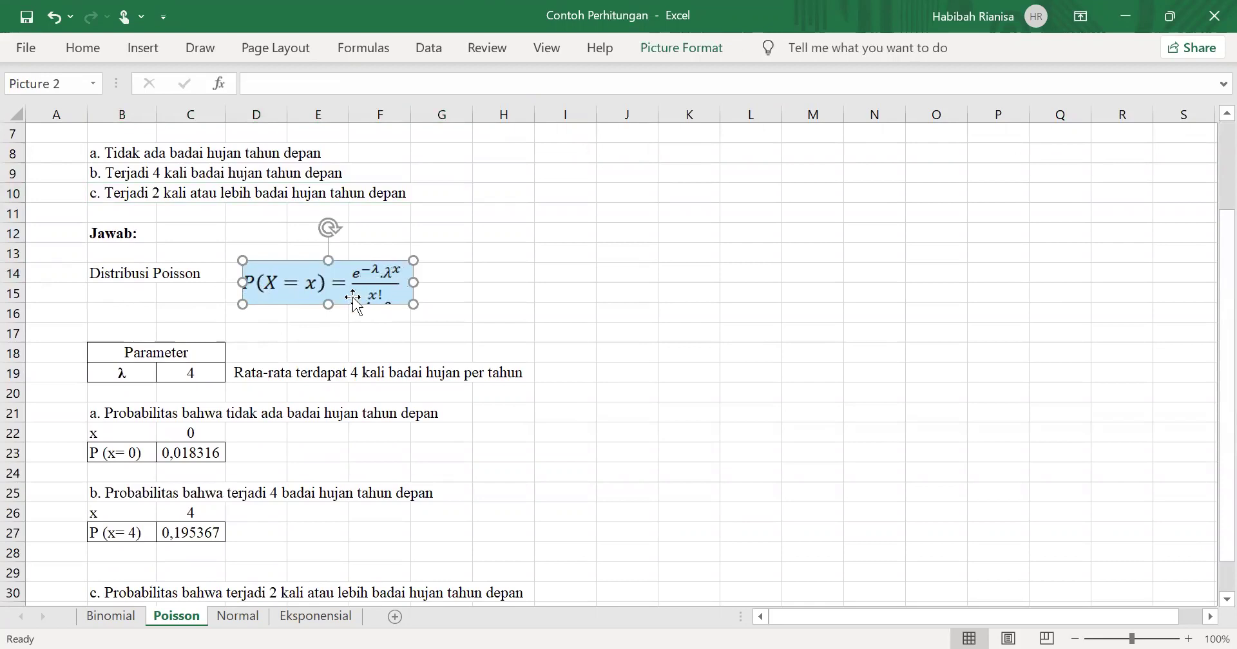
pyautogui.scroll(-1, 353, 313)
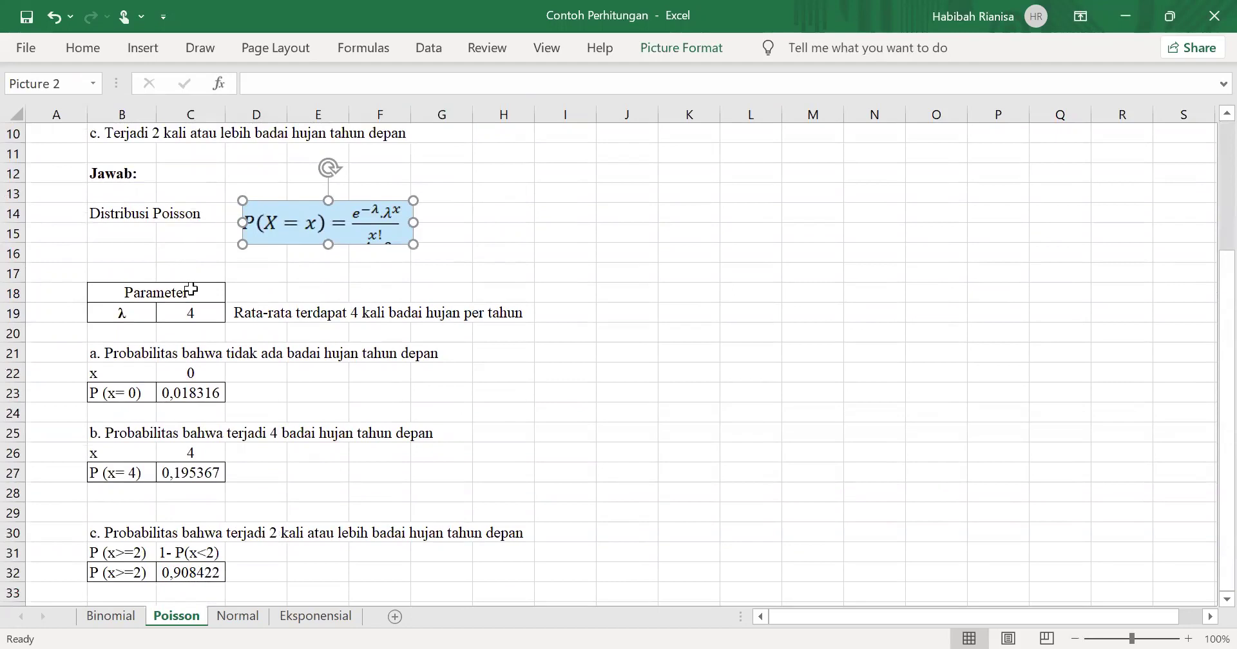
pyautogui.click(202, 294)
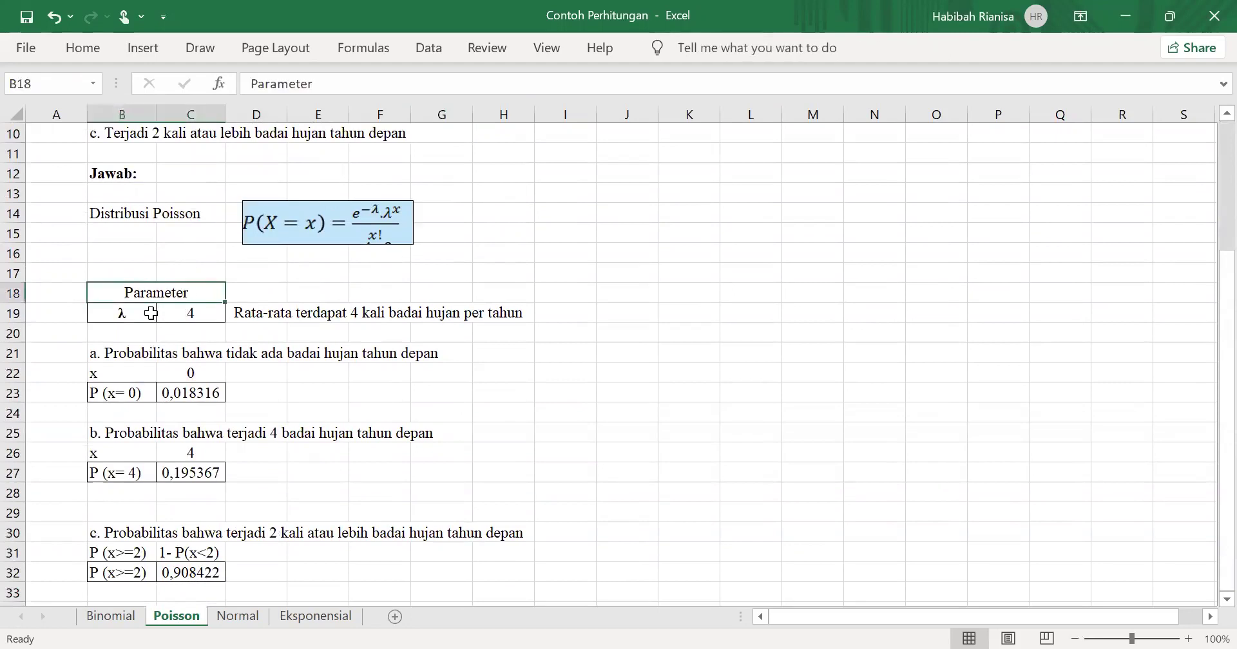
pyautogui.click(150, 313)
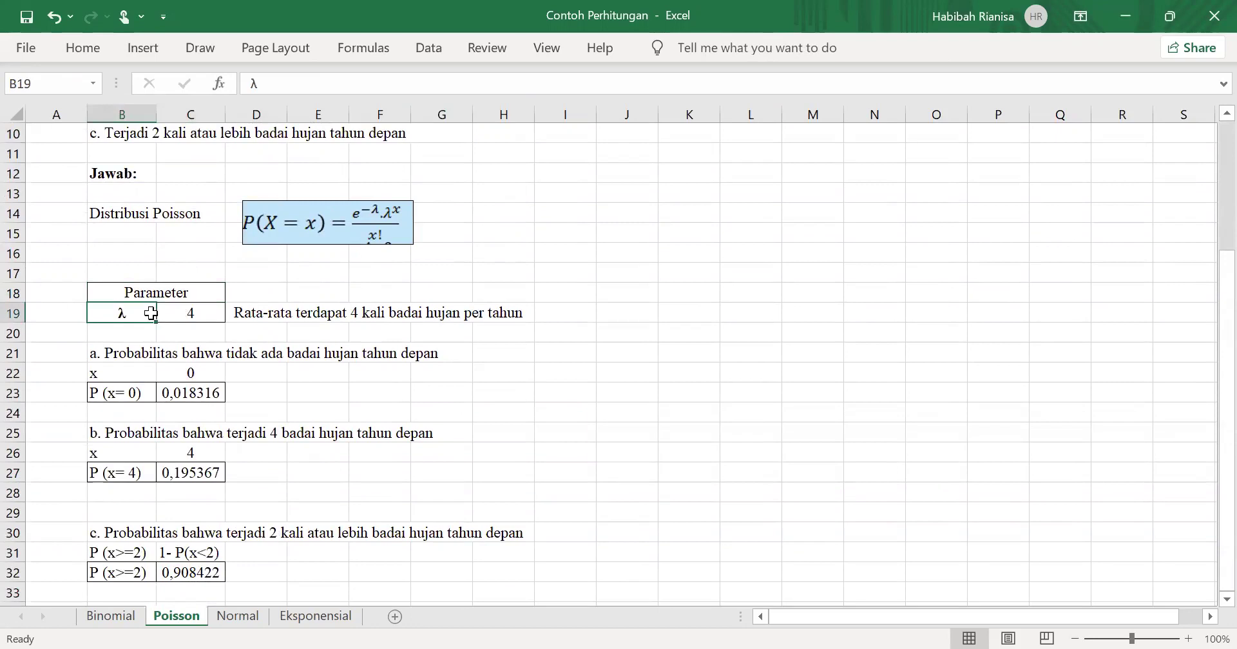
pyautogui.click(251, 314)
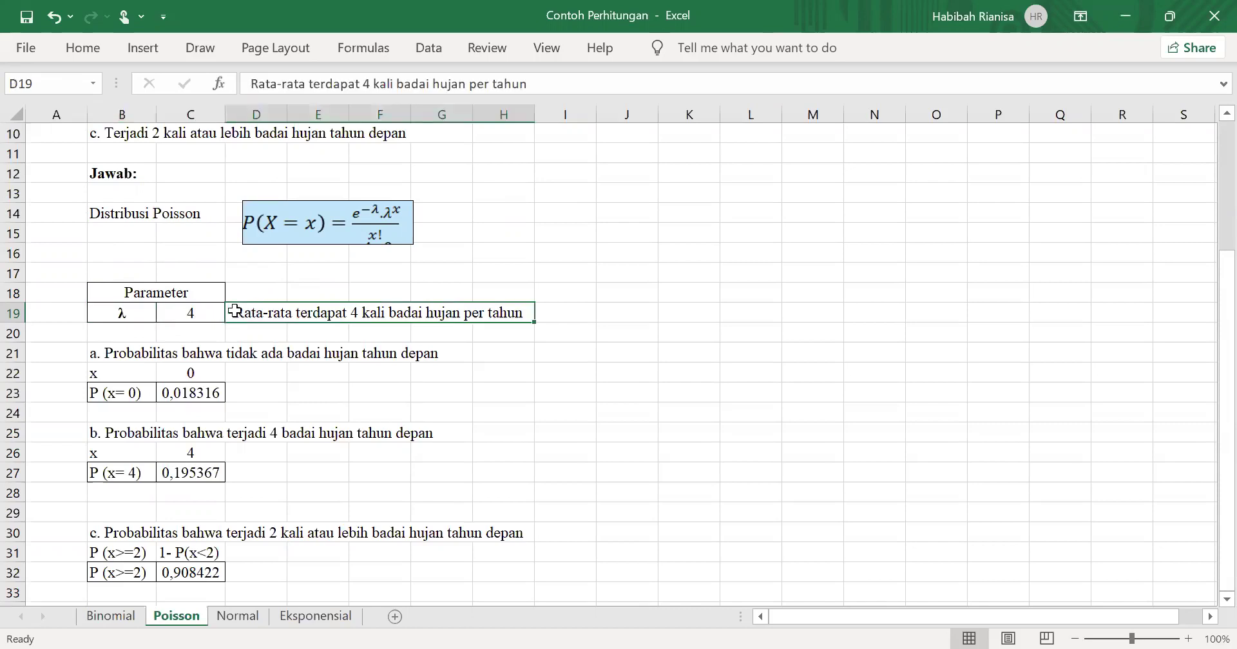
pyautogui.click(188, 313)
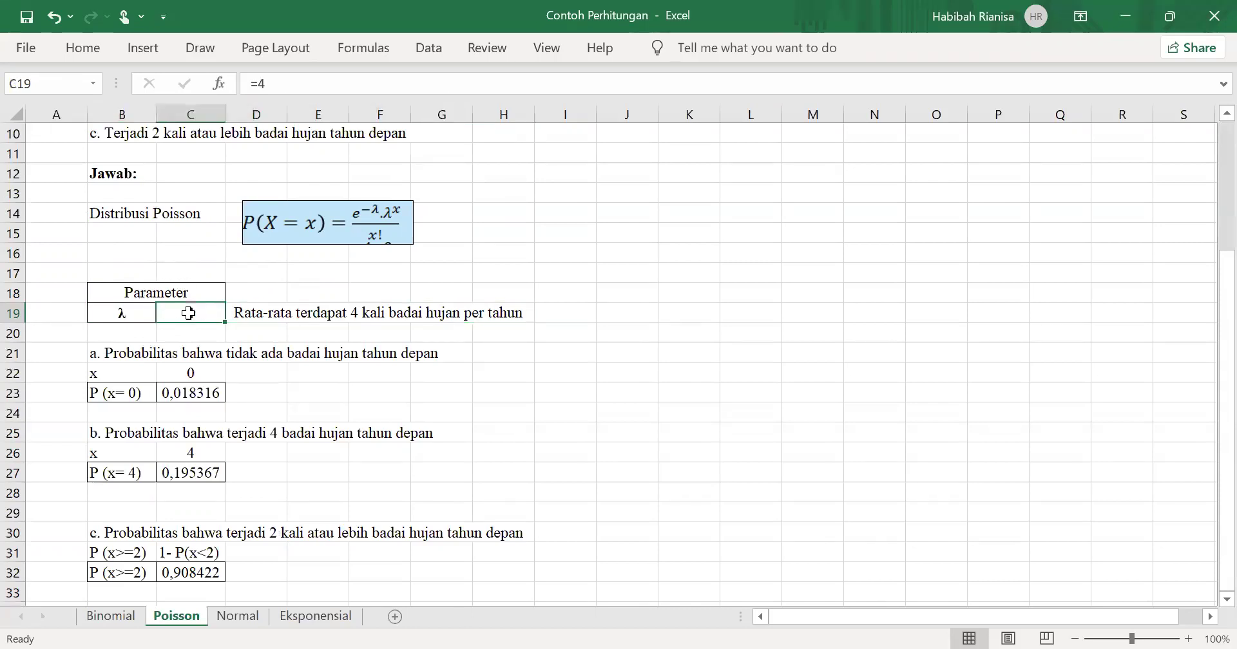
# - Read part a's no-rainstorm question in B21, its x value in C22, and the probability label in B23
pyautogui.scroll(-1, 189, 313)
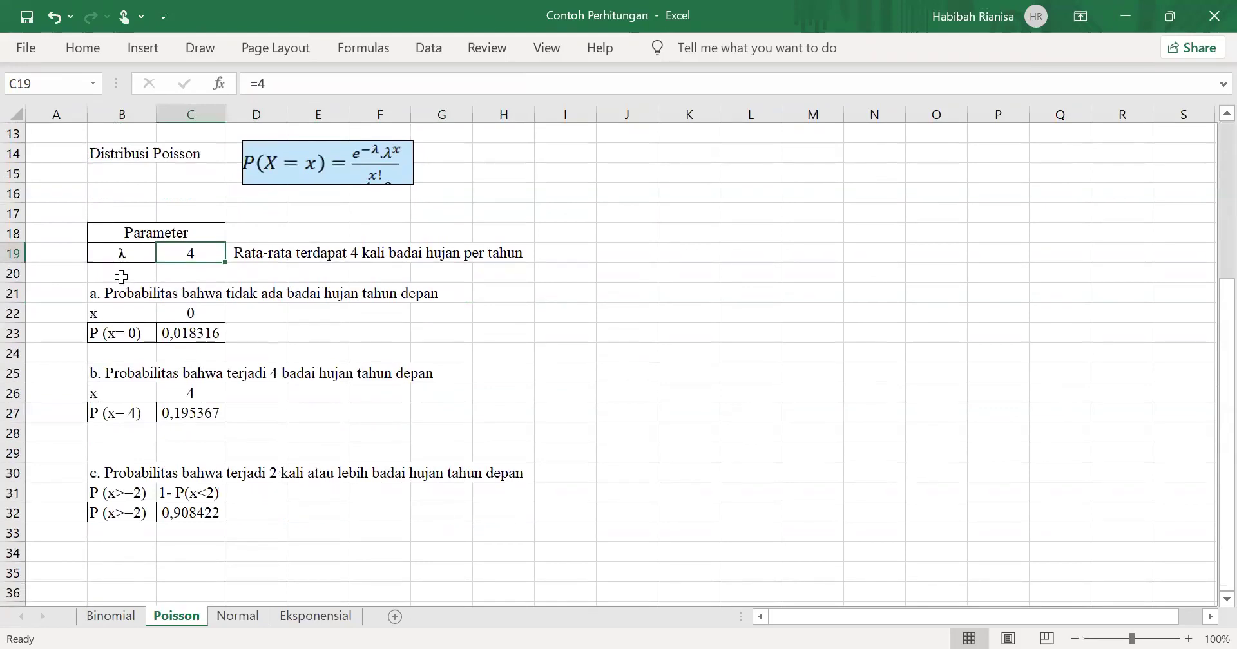
pyautogui.click(98, 285)
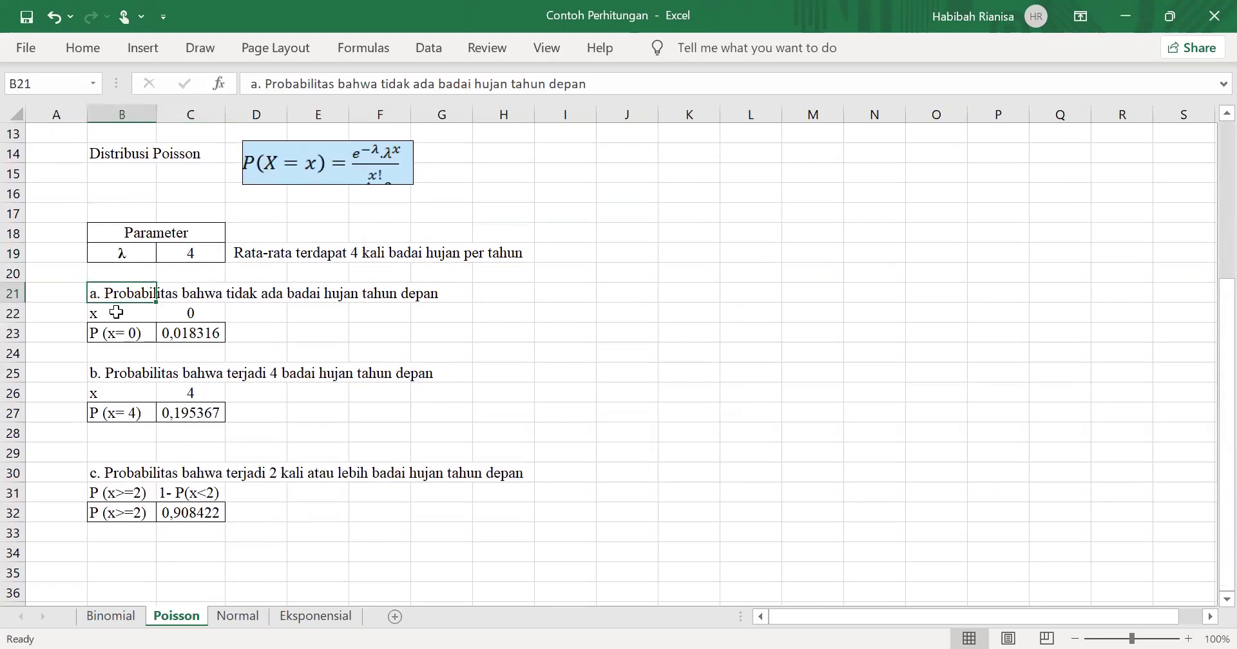
pyautogui.click(110, 309)
pyautogui.click(178, 309)
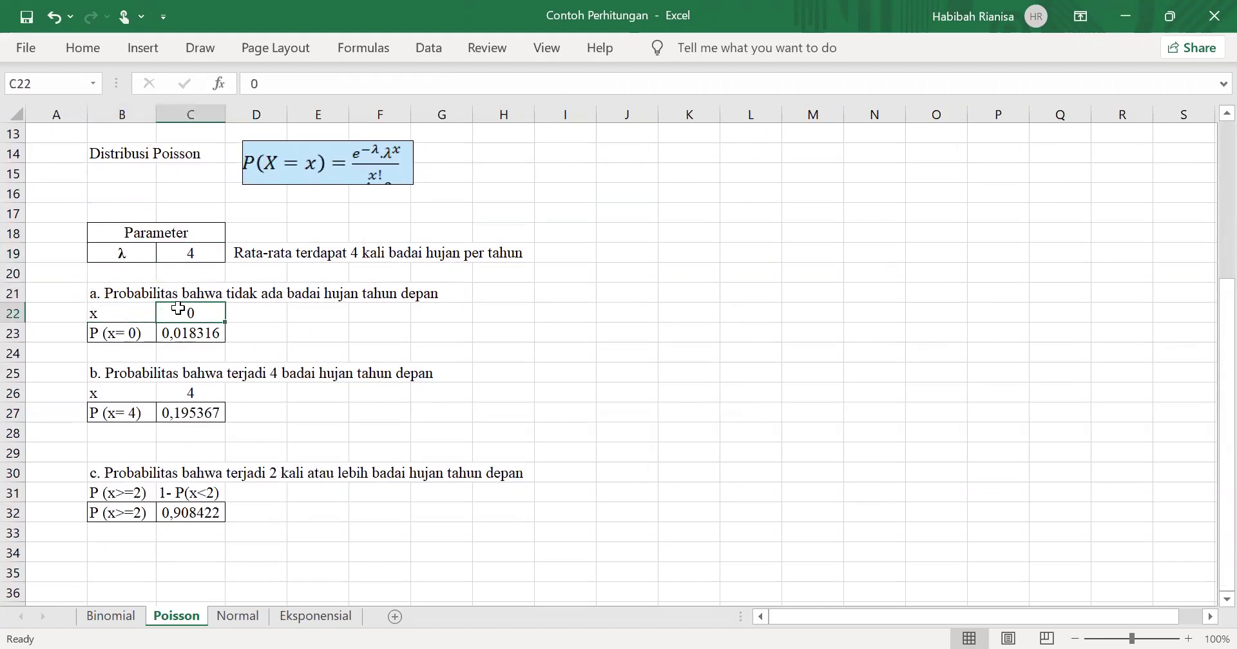
pyautogui.click(116, 324)
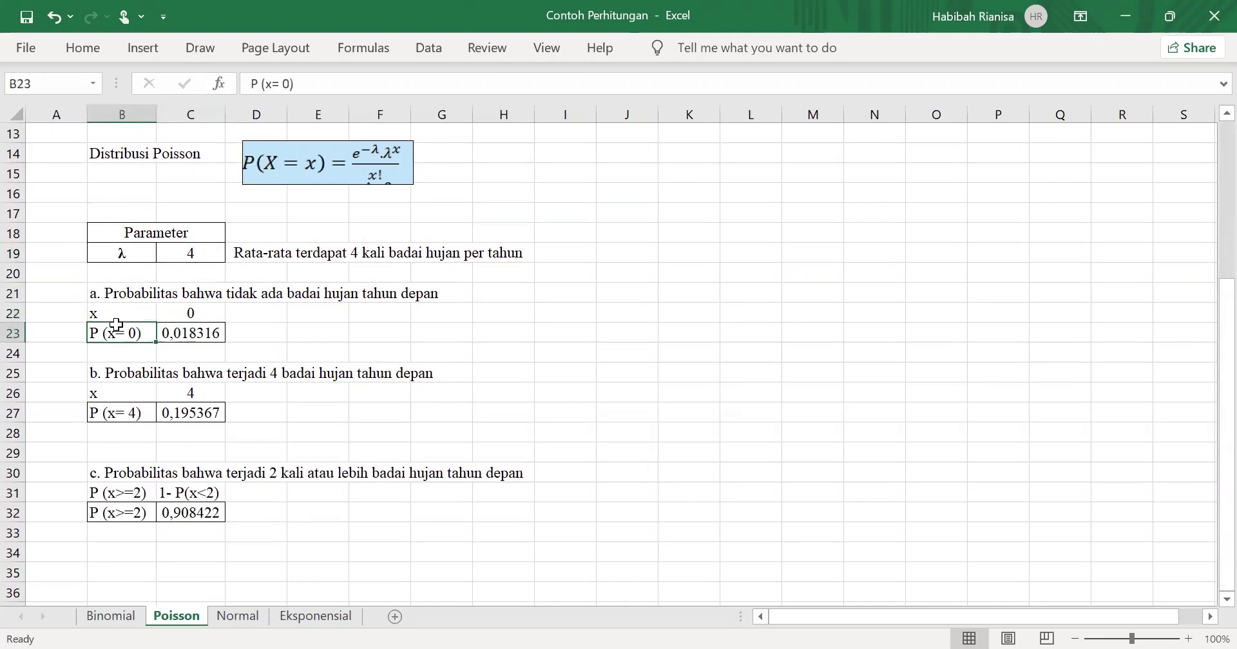
# - Inspect the x, mean and cumulative arguments of part a's POISSON formula in C23, leaving the formula as it is
pyautogui.click(197, 334)
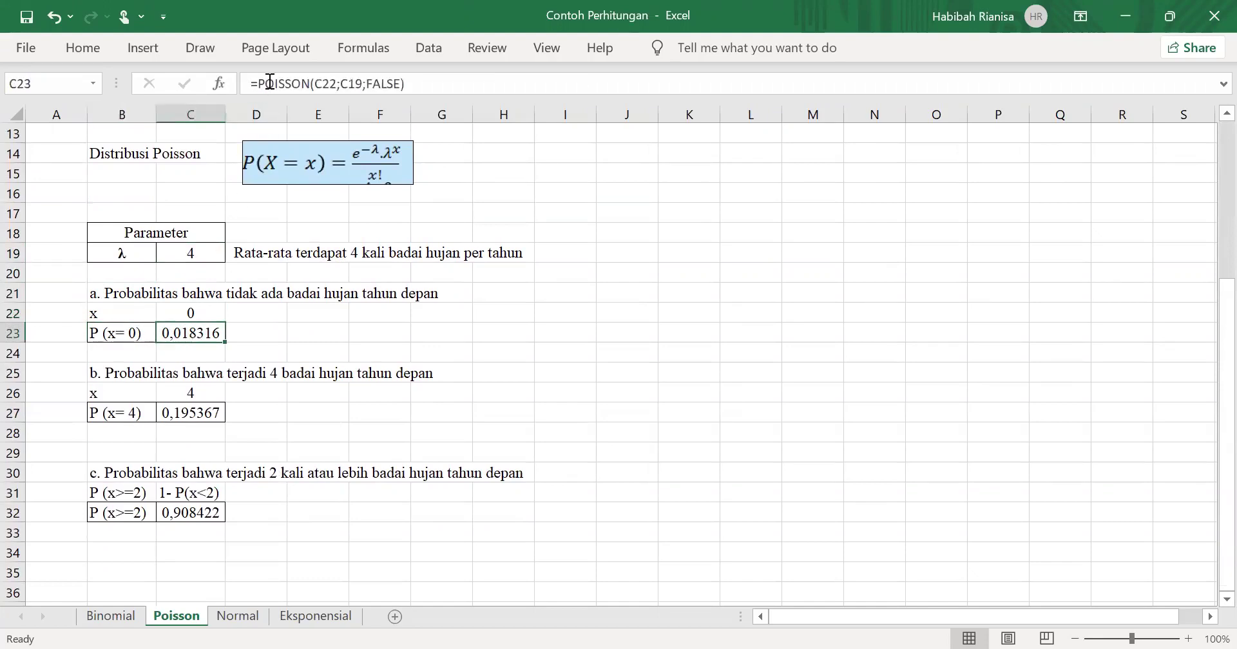
pyautogui.click(326, 83)
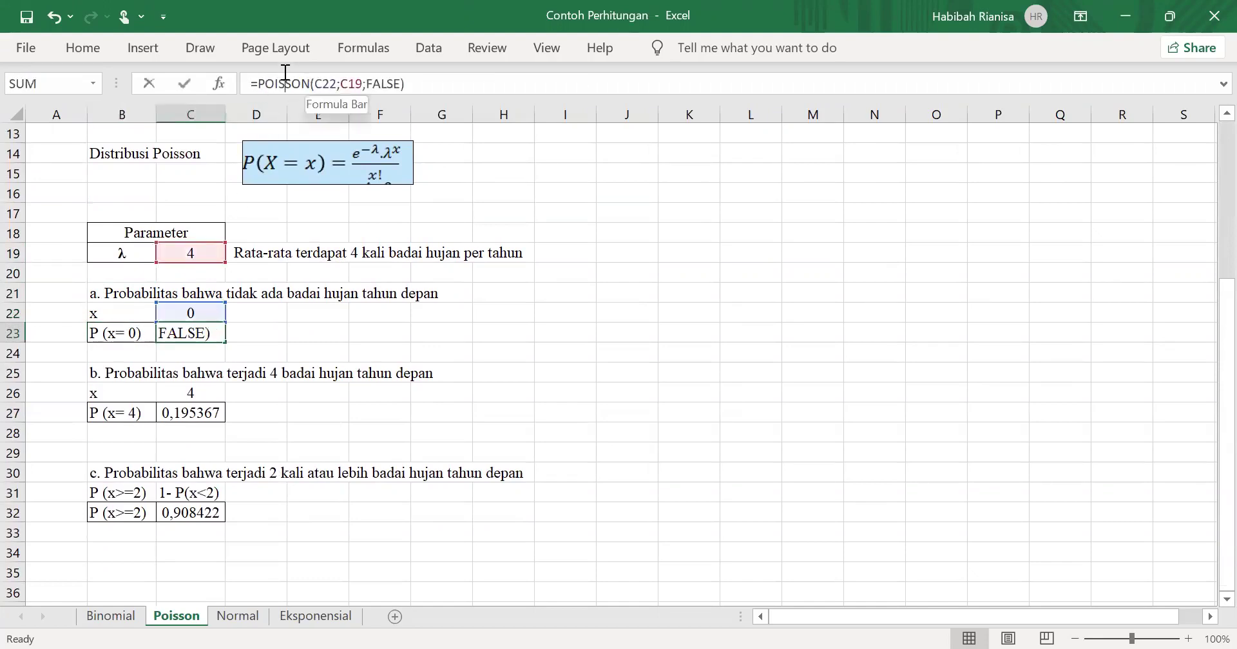
pyautogui.click(326, 82)
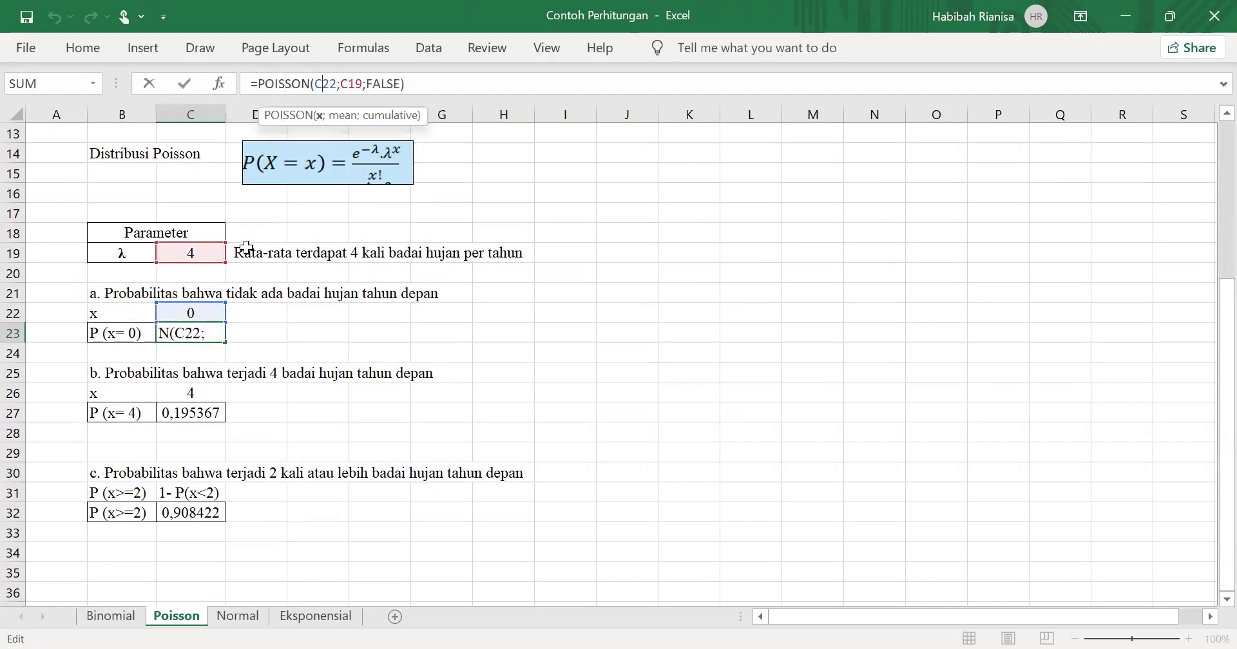
pyautogui.click(349, 84)
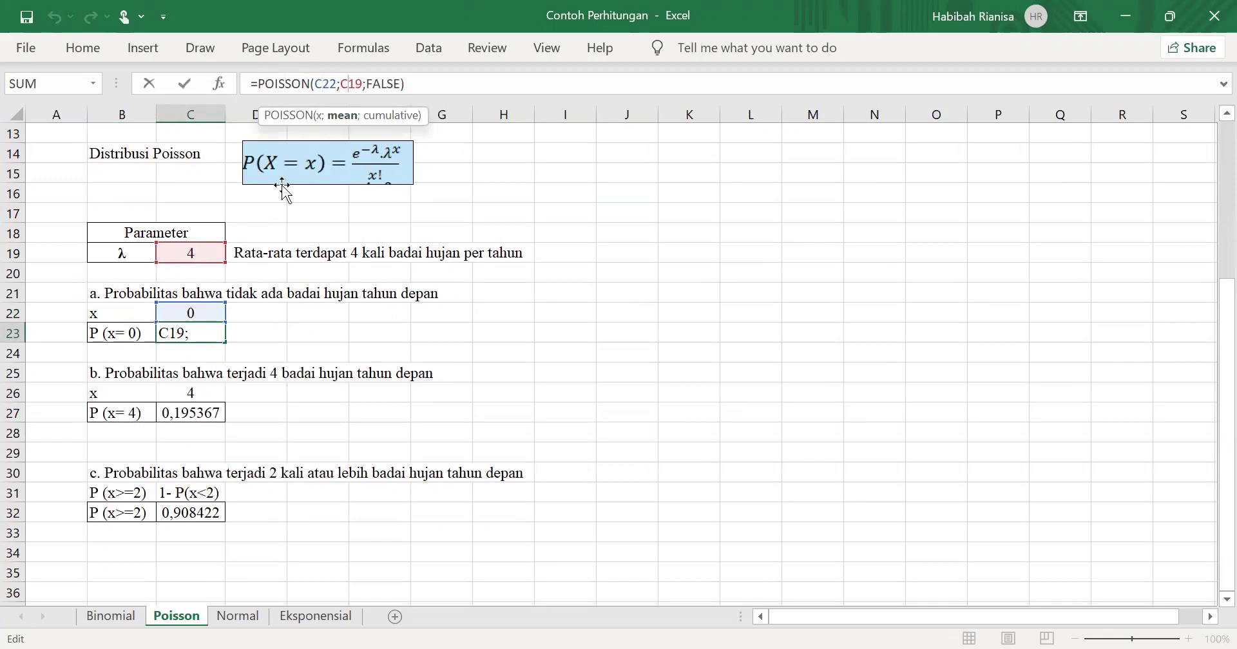
pyautogui.click(385, 84)
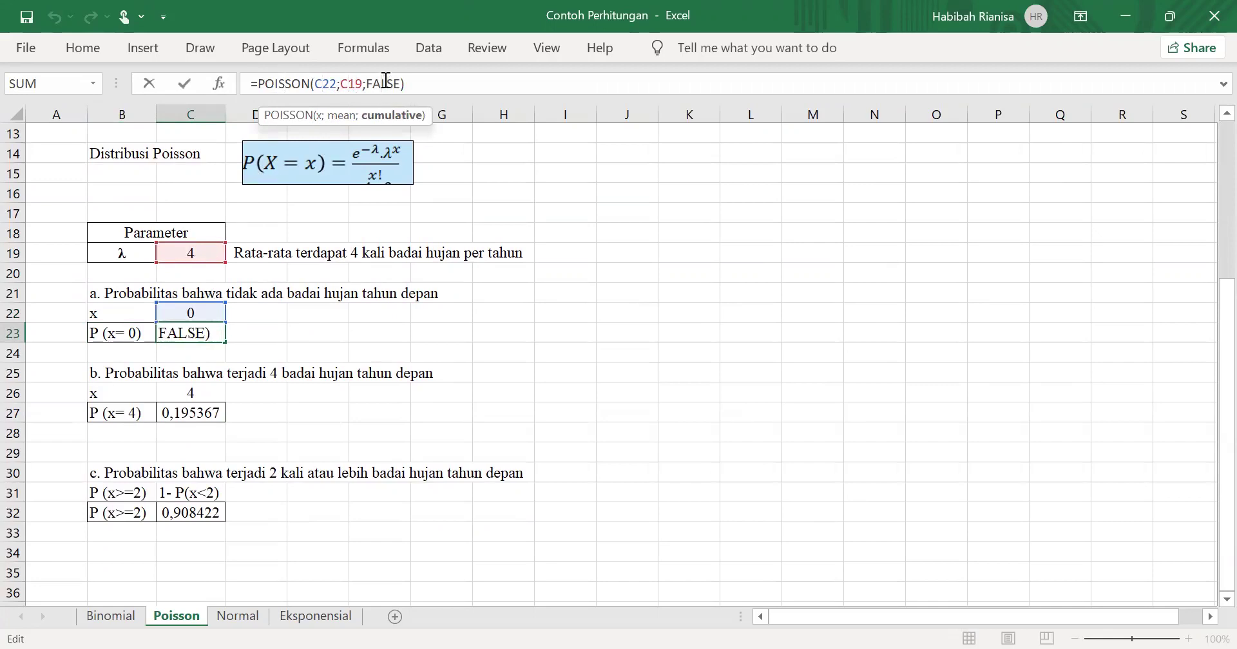
pyautogui.press('Return')
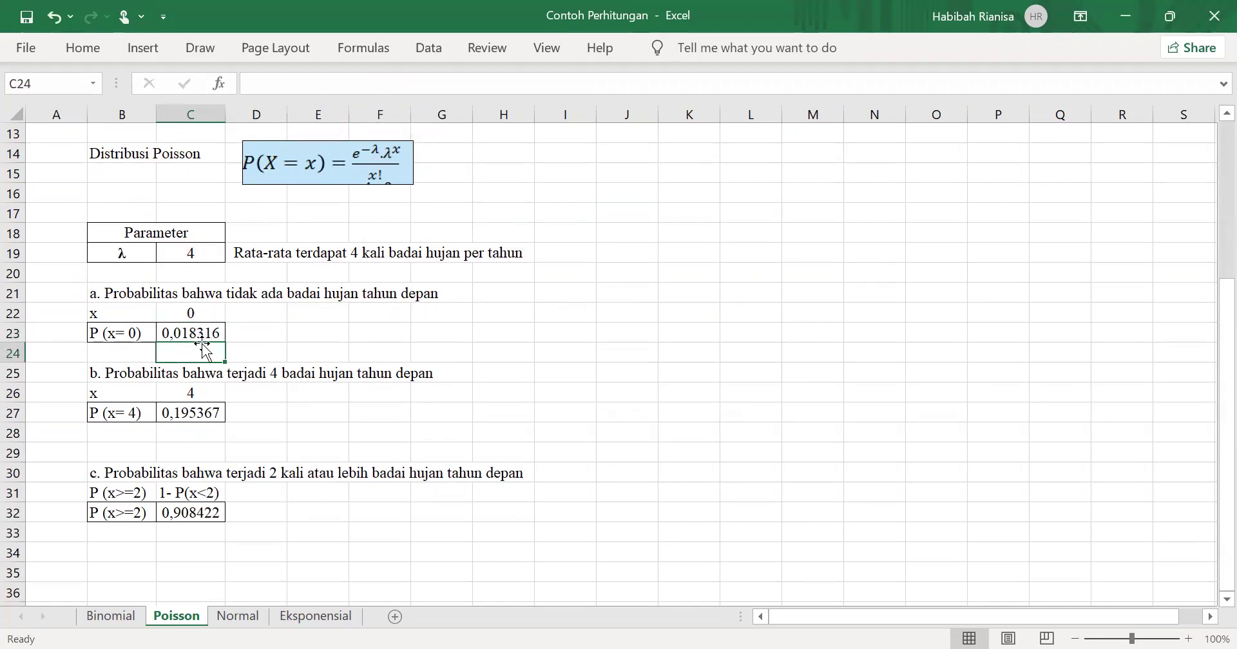
# - Read part b's four-rainstorm question in B25, its x value in C26, and the probability label in B27
pyautogui.click(104, 373)
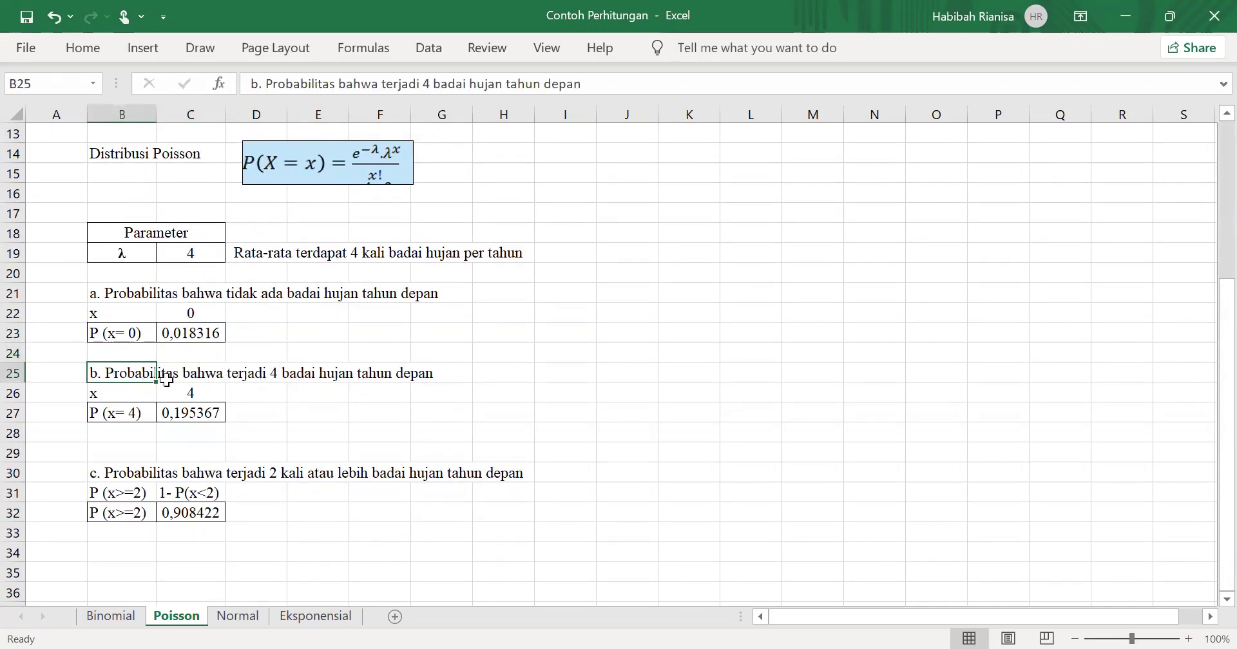
pyautogui.click(136, 395)
pyautogui.click(182, 396)
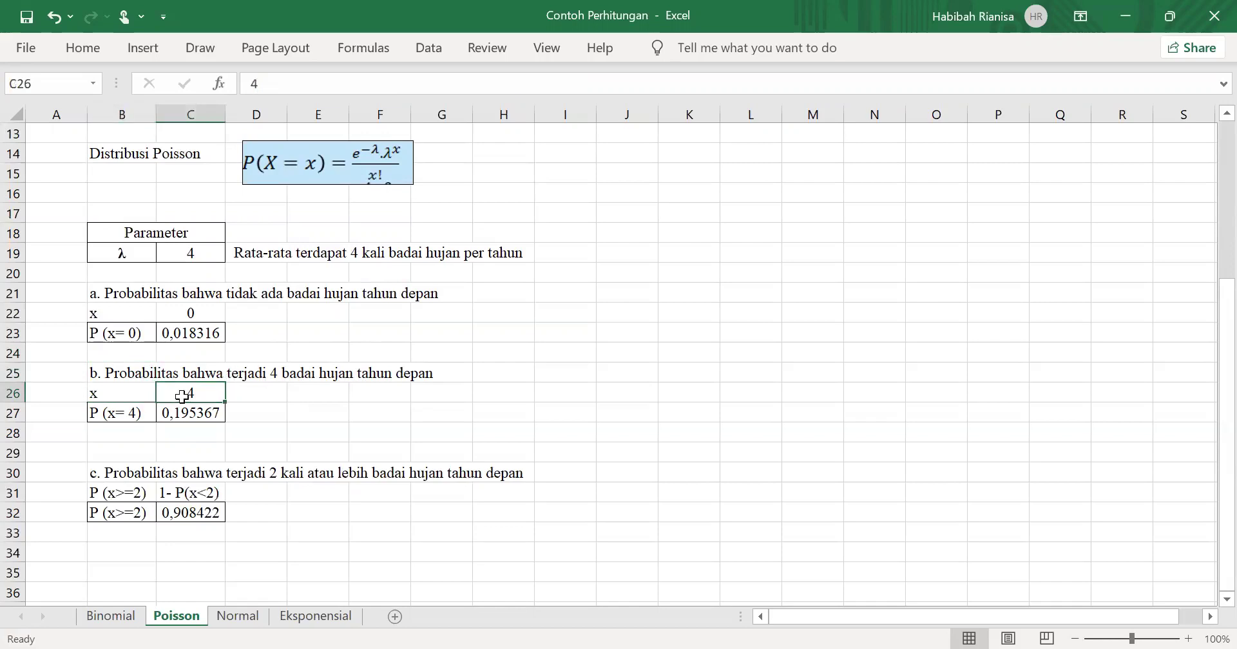
pyautogui.click(131, 414)
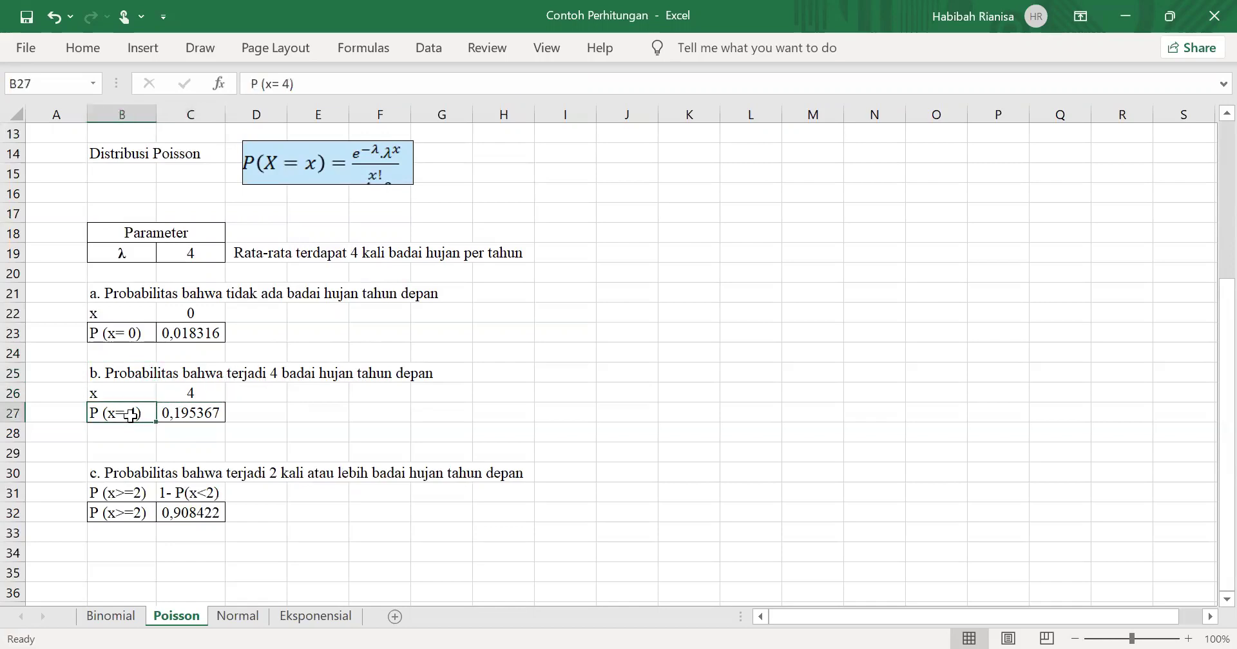
# - Inspect part b's POISSON formula in C27 argument by argument, including its absolute reference to λ
pyautogui.click(169, 416)
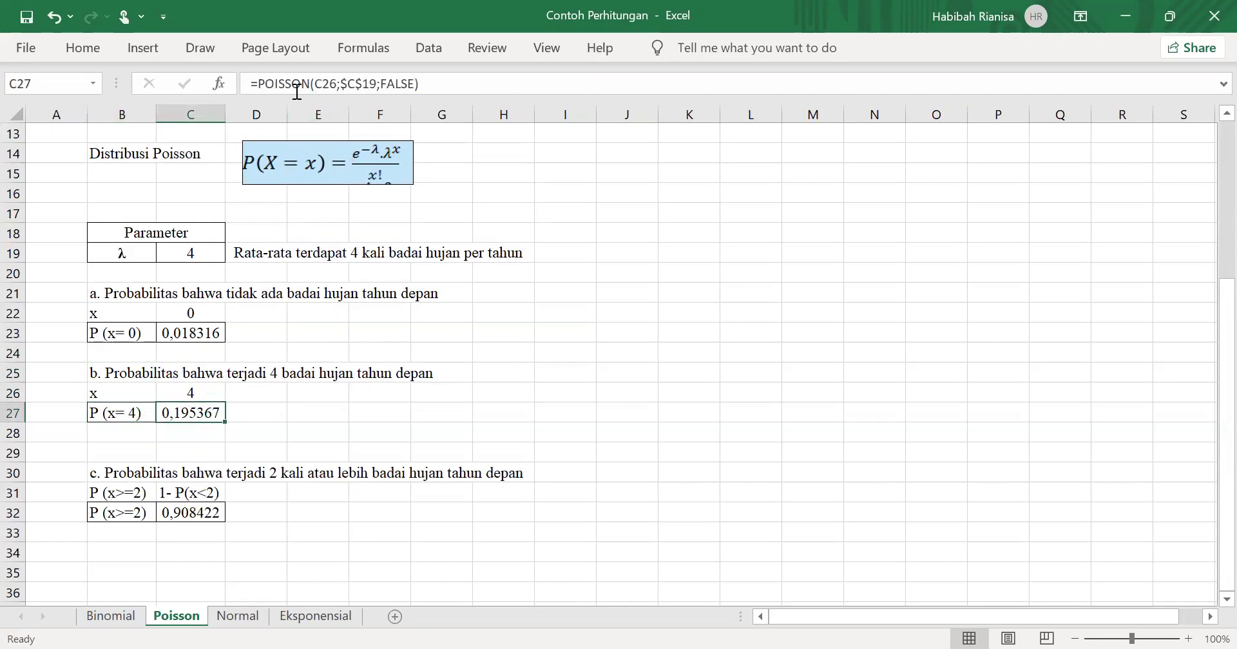
pyautogui.click(322, 84)
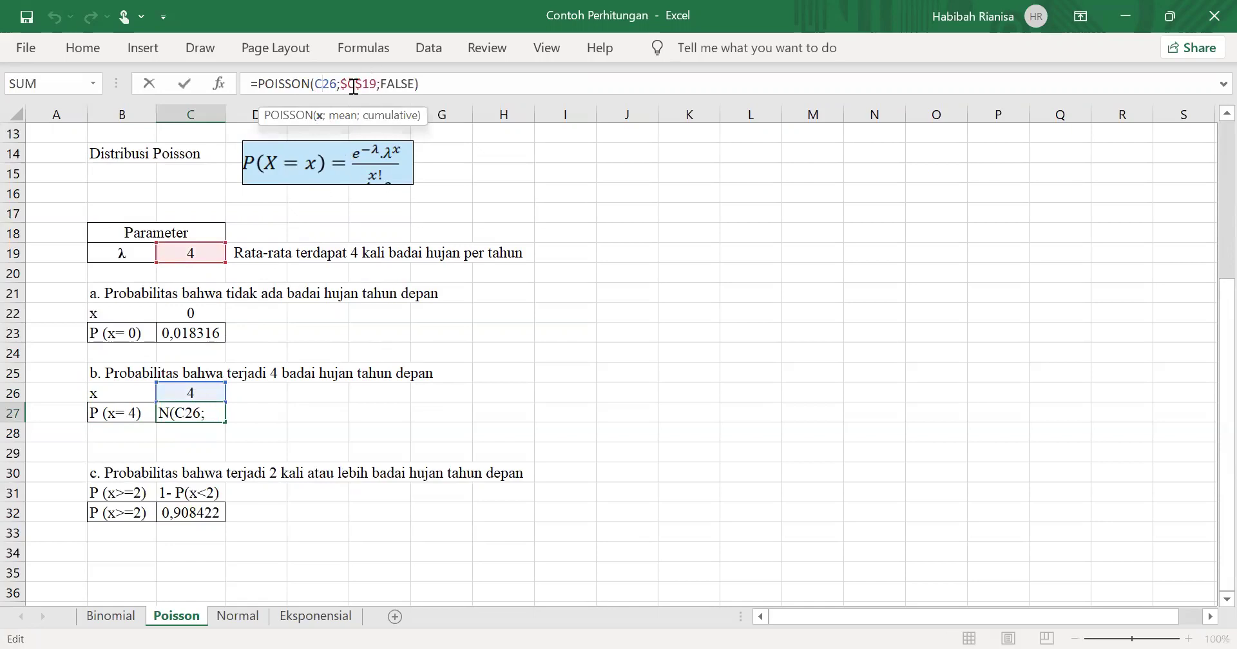
pyautogui.click(379, 84)
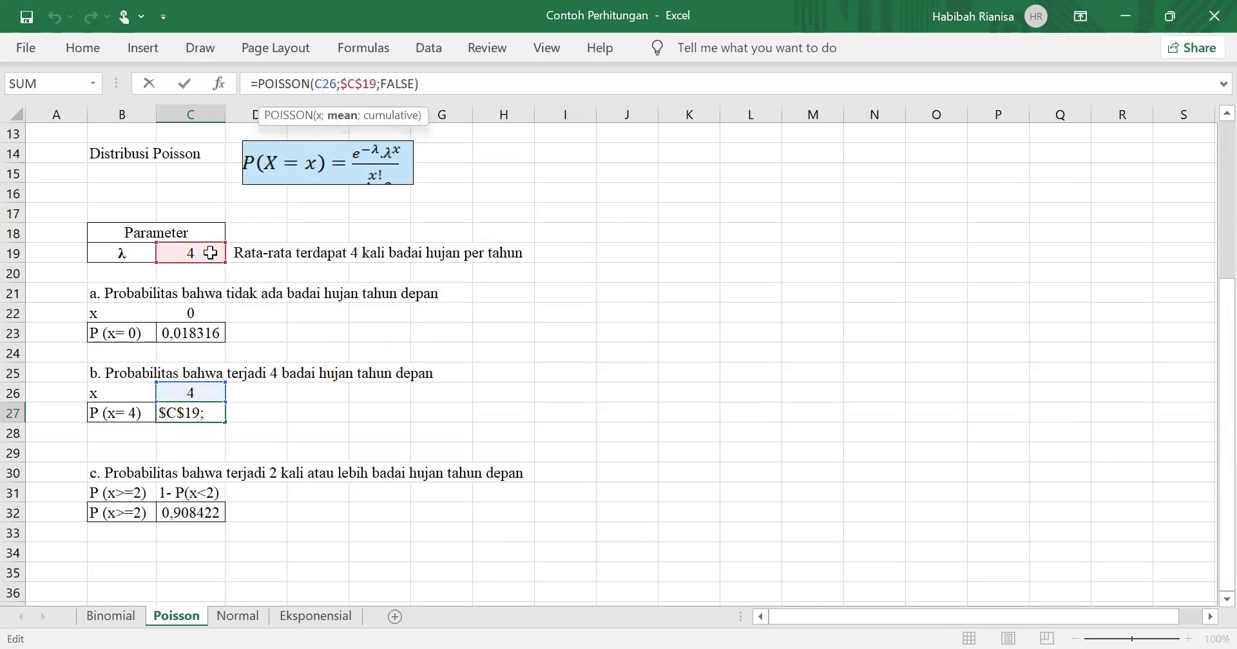
pyautogui.click(391, 83)
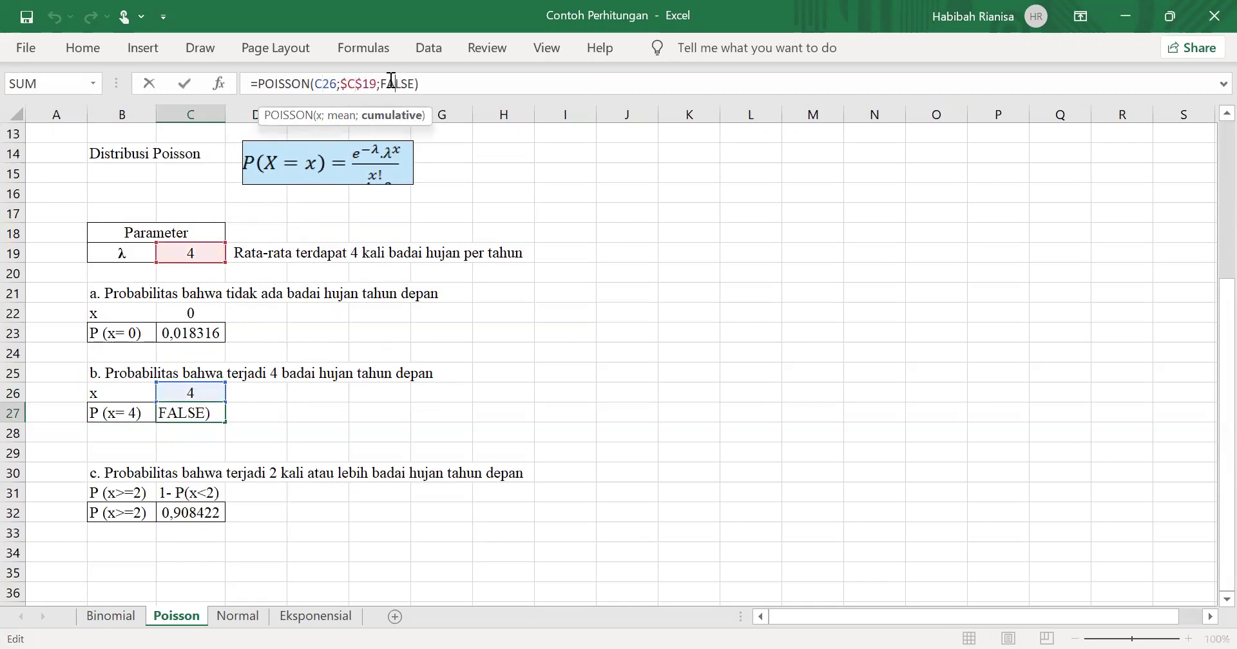
pyautogui.press('Return')
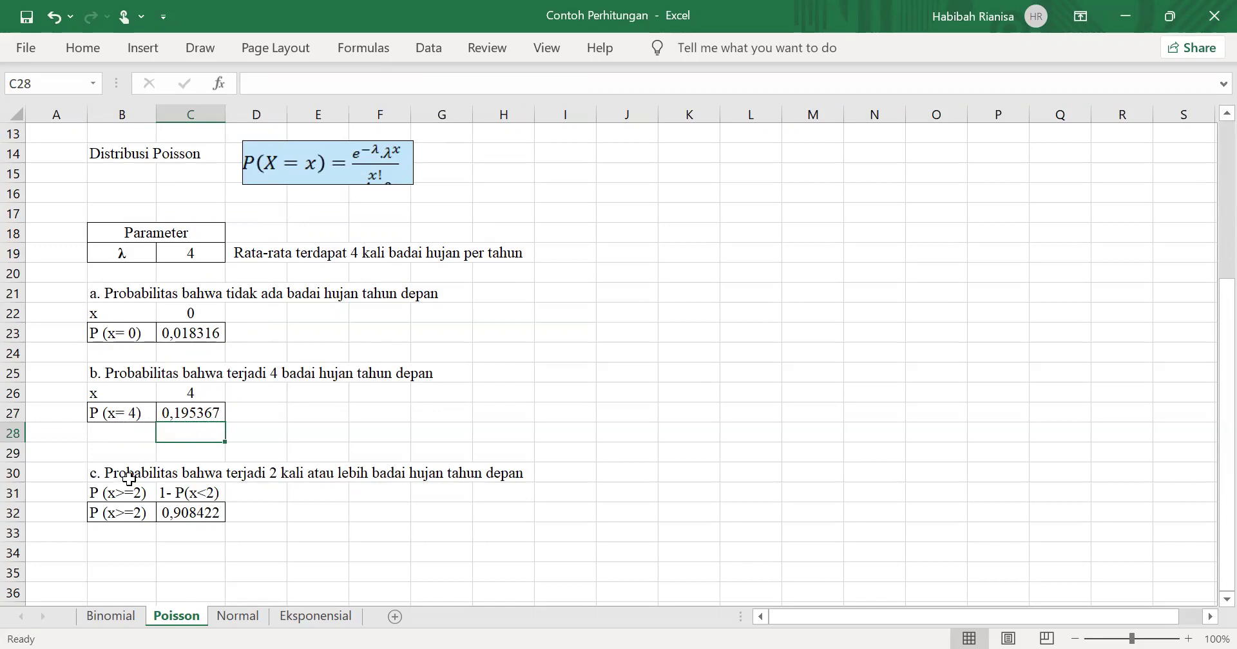
# - Read part c's question about two or more rainstorms in B30 and the complement expression in B31 and C31
pyautogui.click(89, 472)
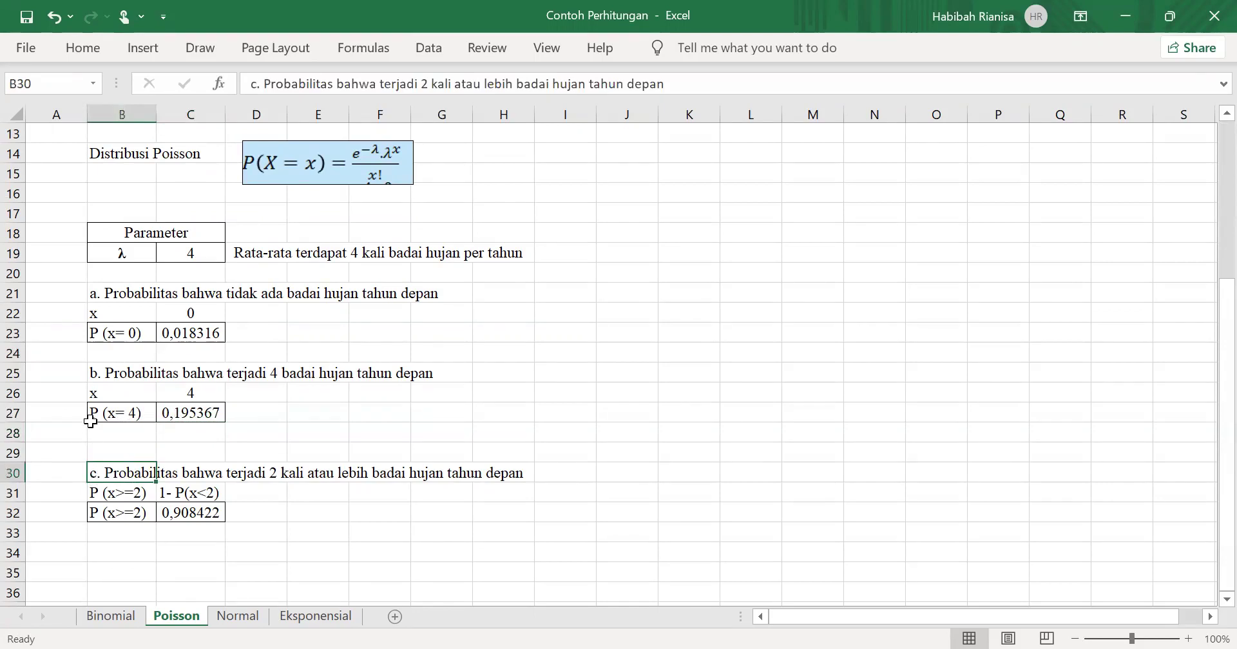
pyautogui.click(99, 495)
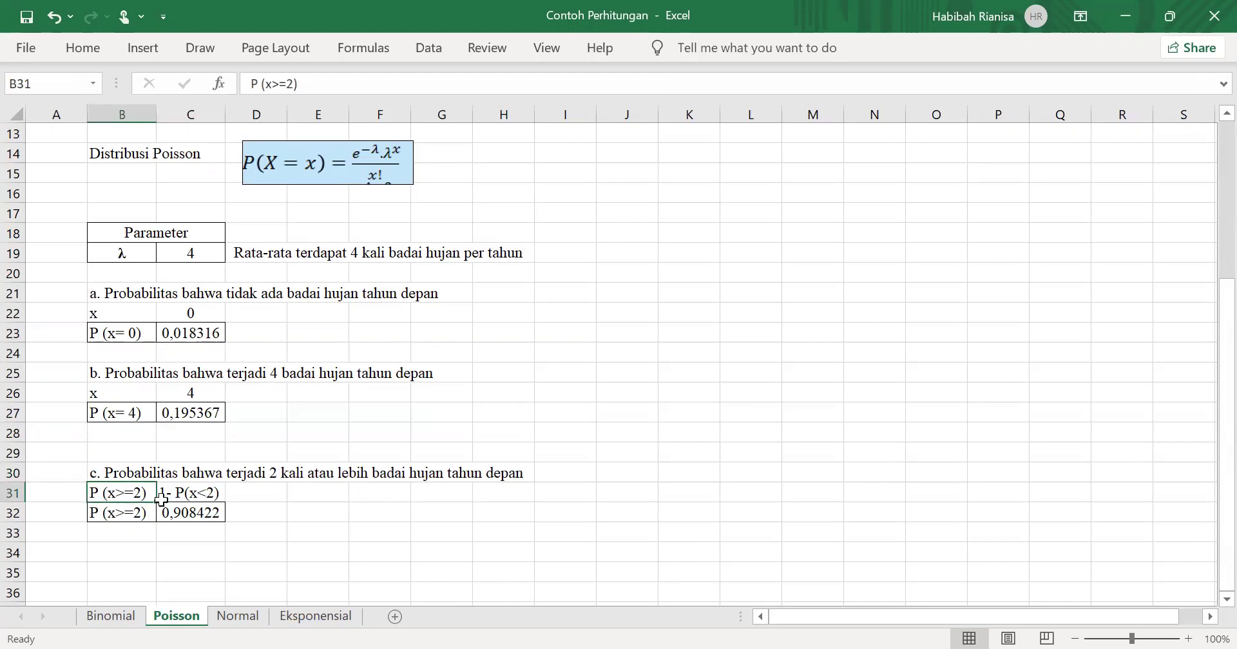
pyautogui.click(210, 488)
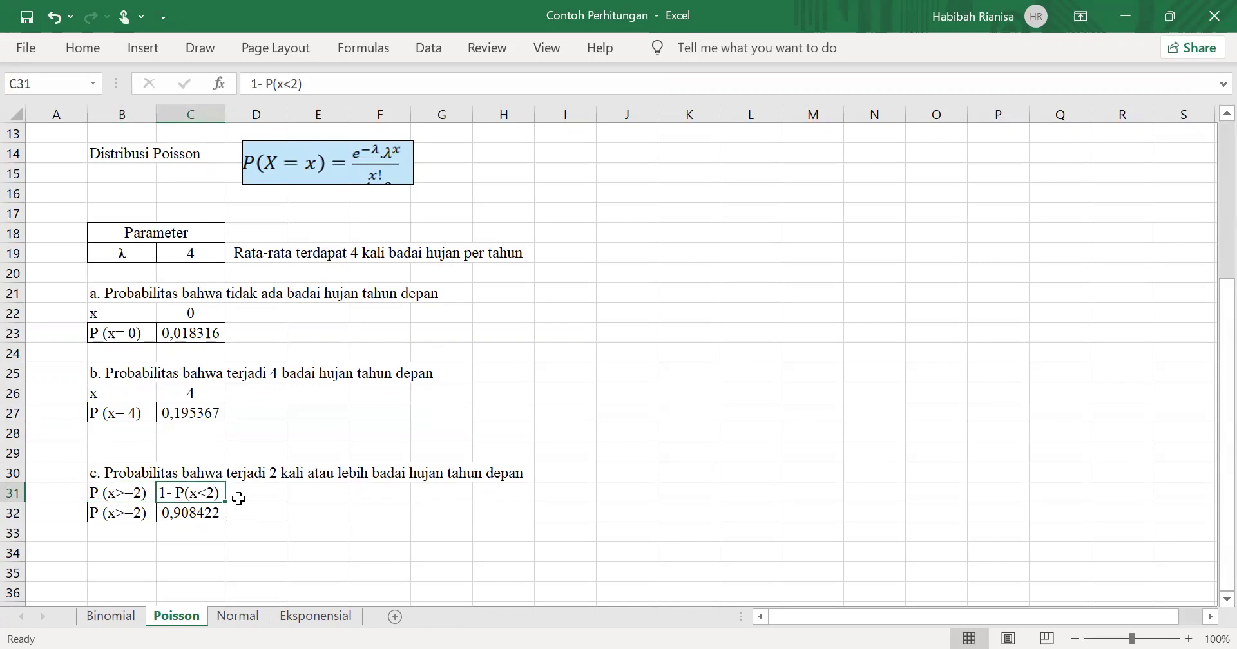
# - Inspect the x, mean and cumulative arguments of part c's 1-POISSON.DIST formula in C32
pyautogui.click(215, 514)
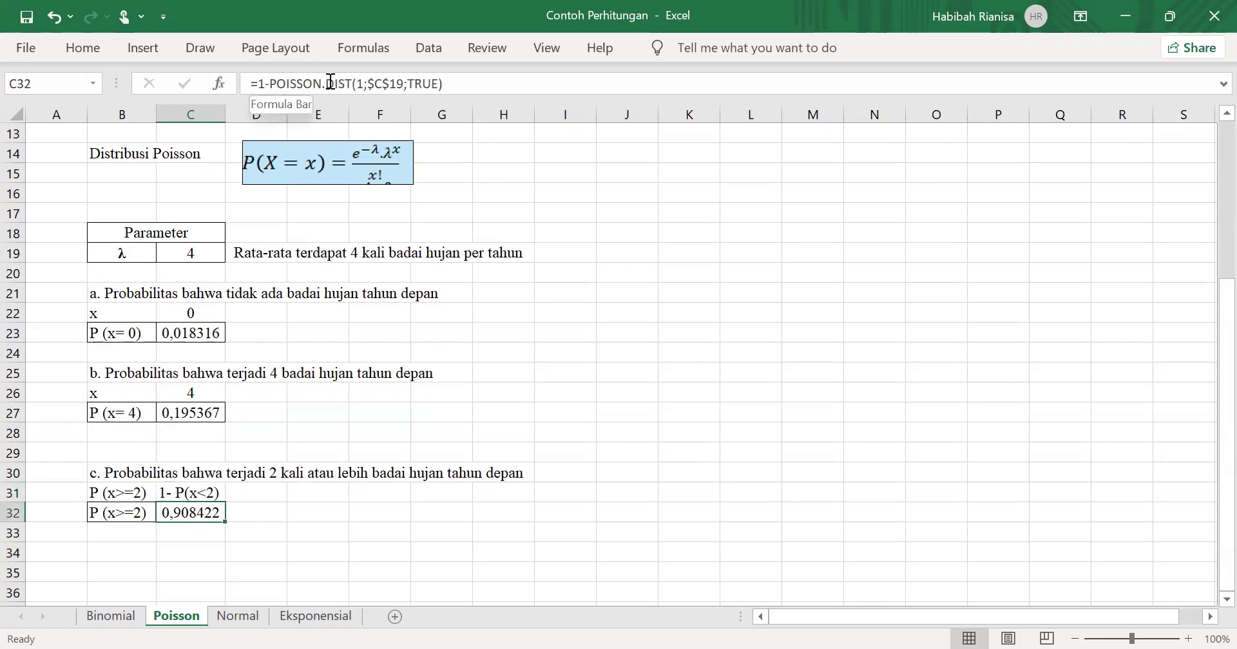
pyautogui.click(362, 85)
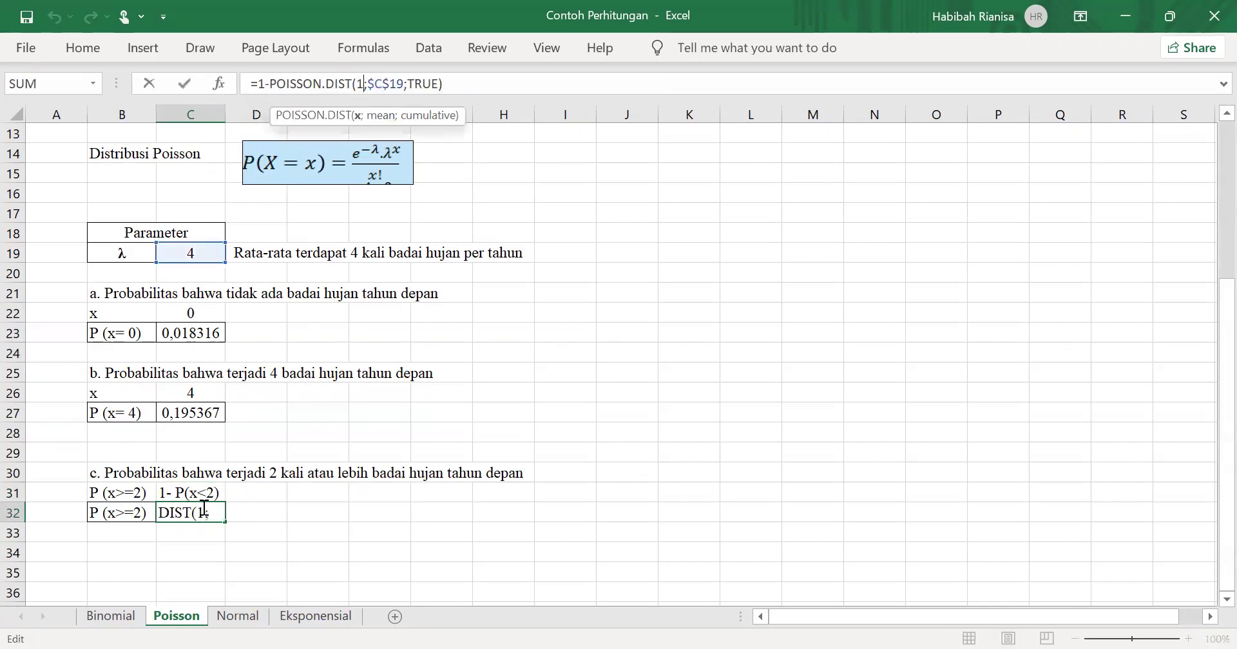
pyautogui.click(384, 86)
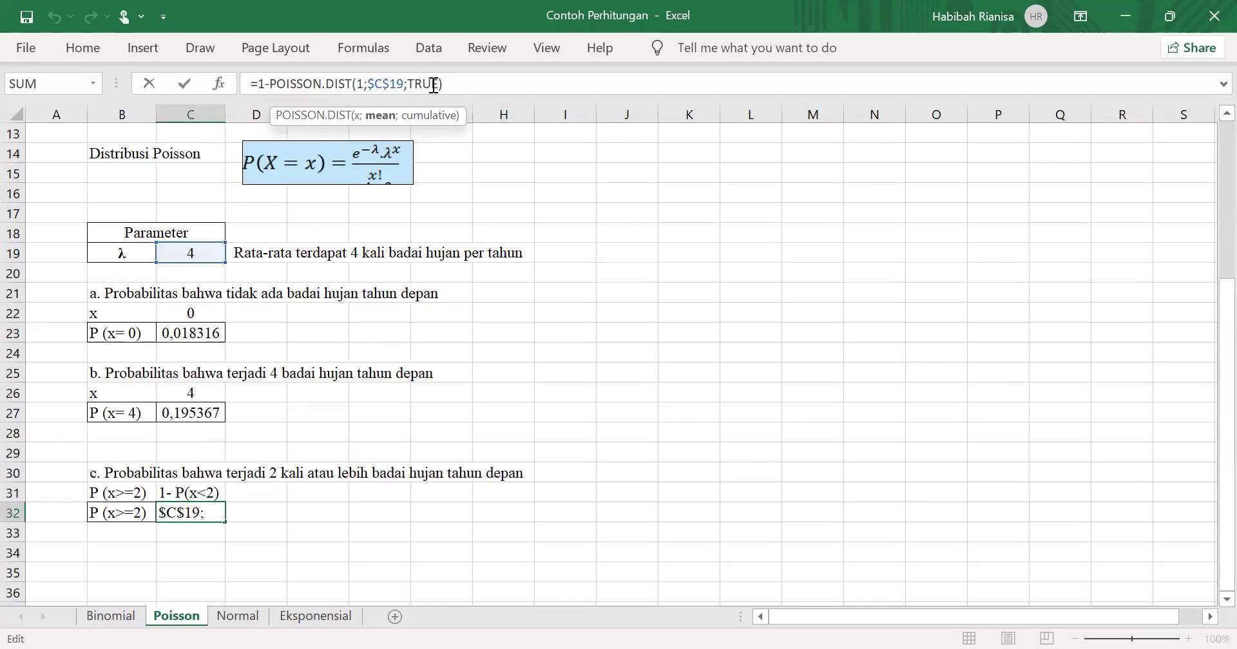
pyautogui.click(434, 85)
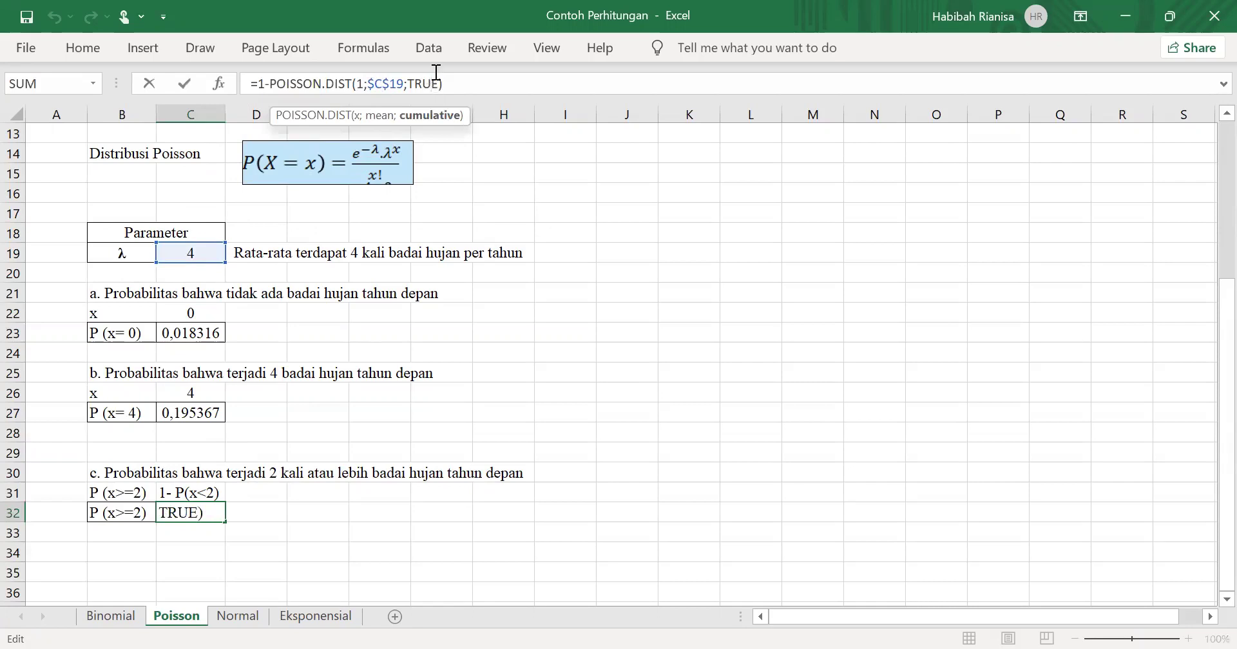
pyautogui.press('Return')
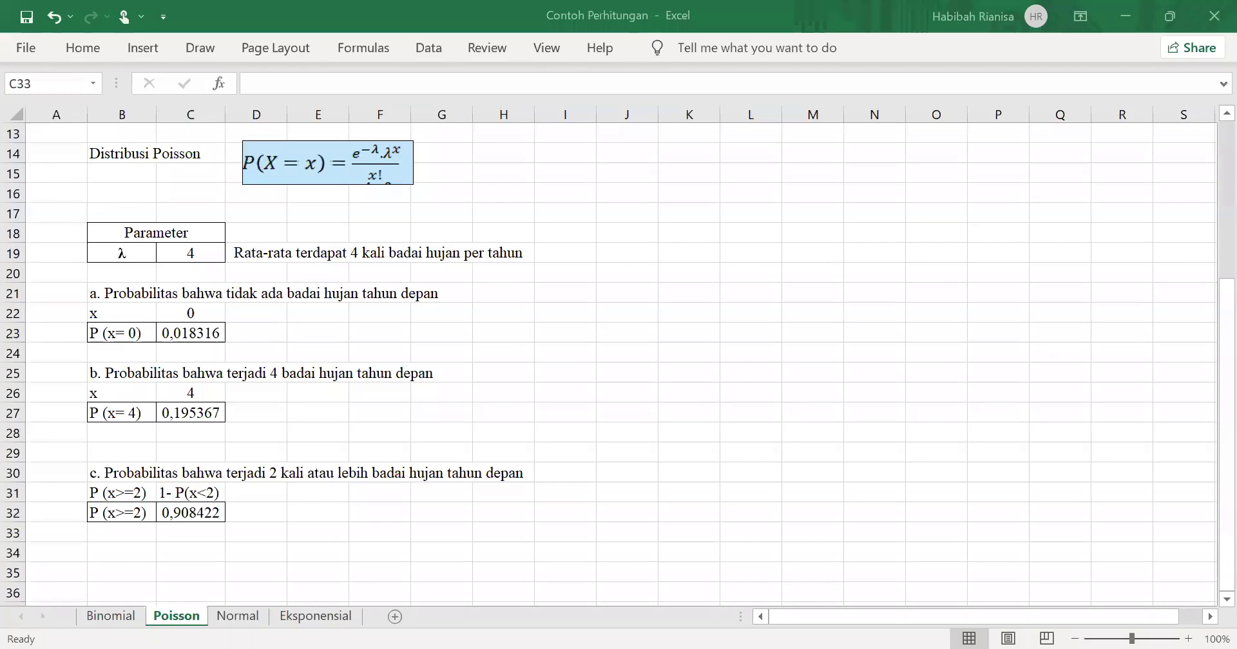
# - Open the Normal sheet and read the student score problem in B3 with questions a and b in B13 and B14
pyautogui.click(238, 617)
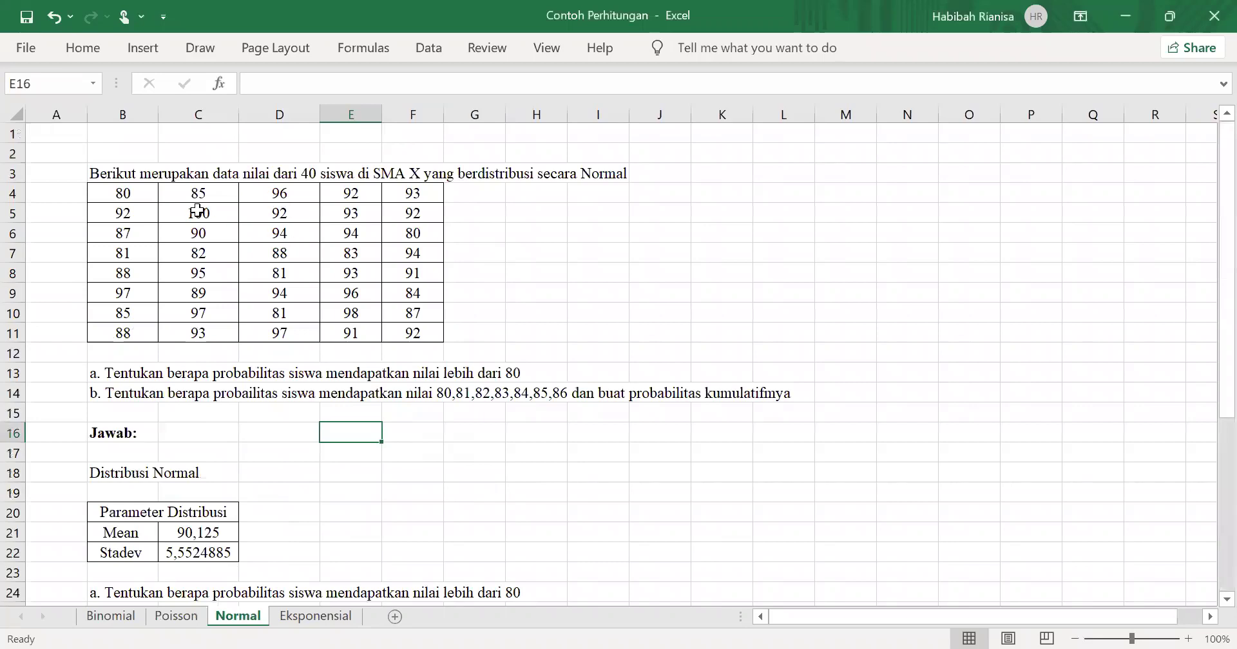
pyautogui.click(118, 175)
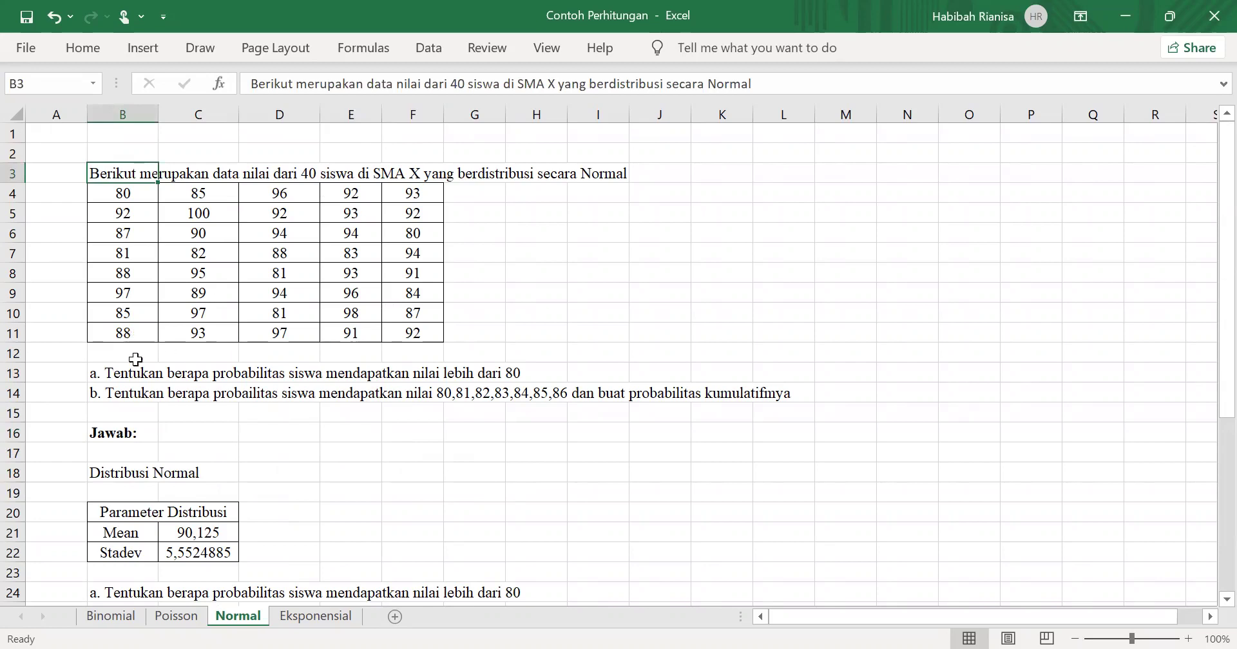
pyautogui.click(111, 375)
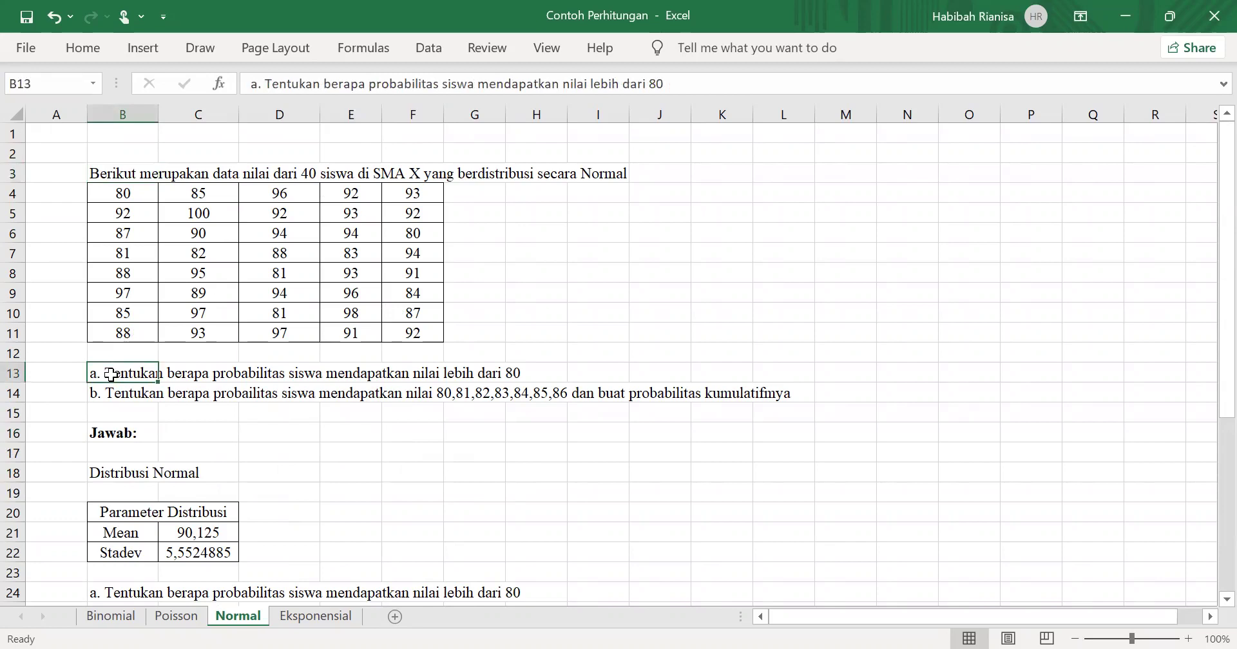
pyautogui.click(117, 394)
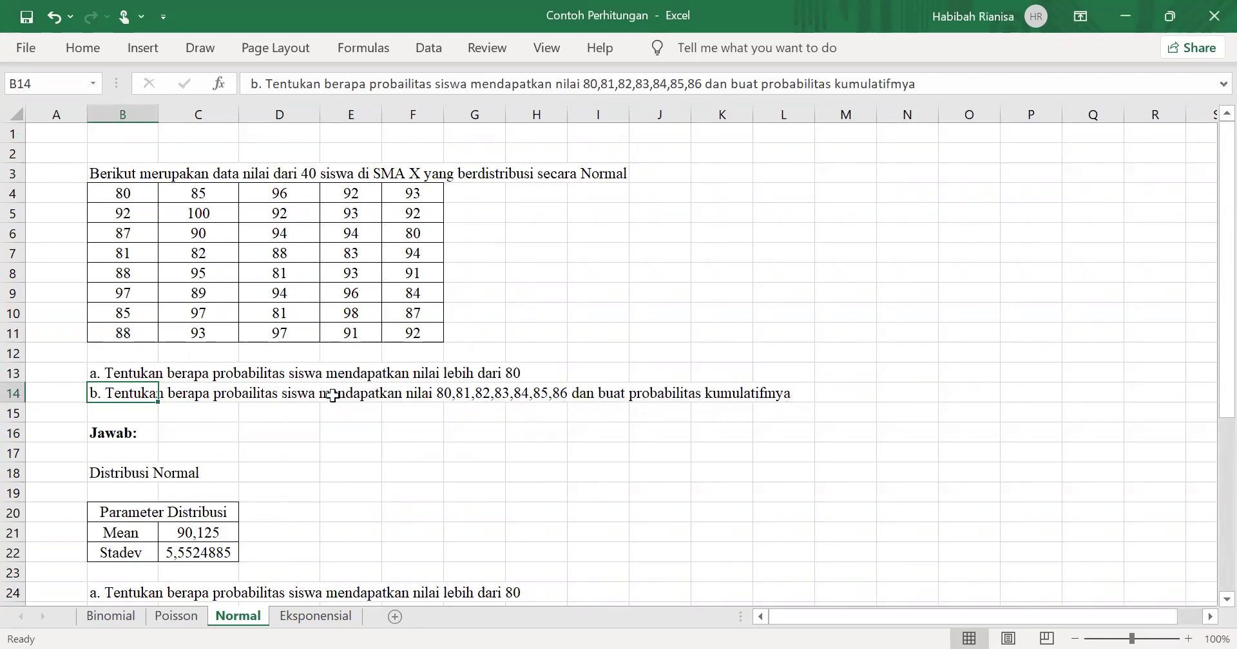
# - Review the Distribusi Normal heading in B18 and the mean and standard deviation labels in the parameter table
pyautogui.scroll(-2, 333, 395)
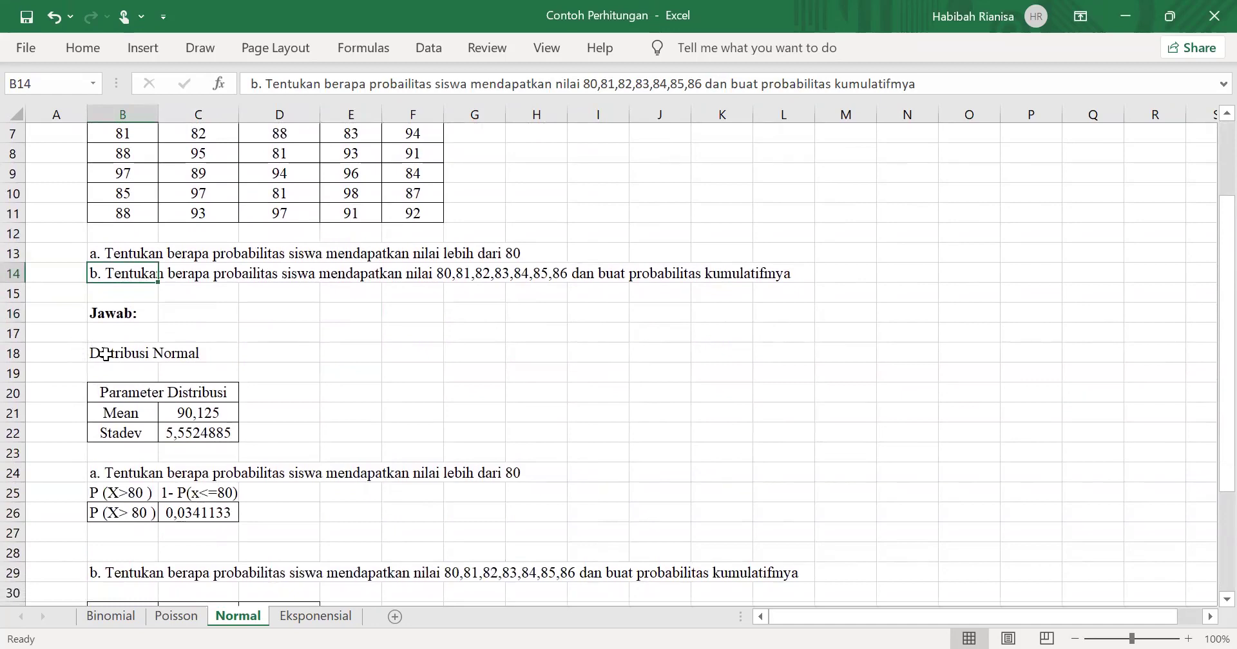
pyautogui.click(106, 354)
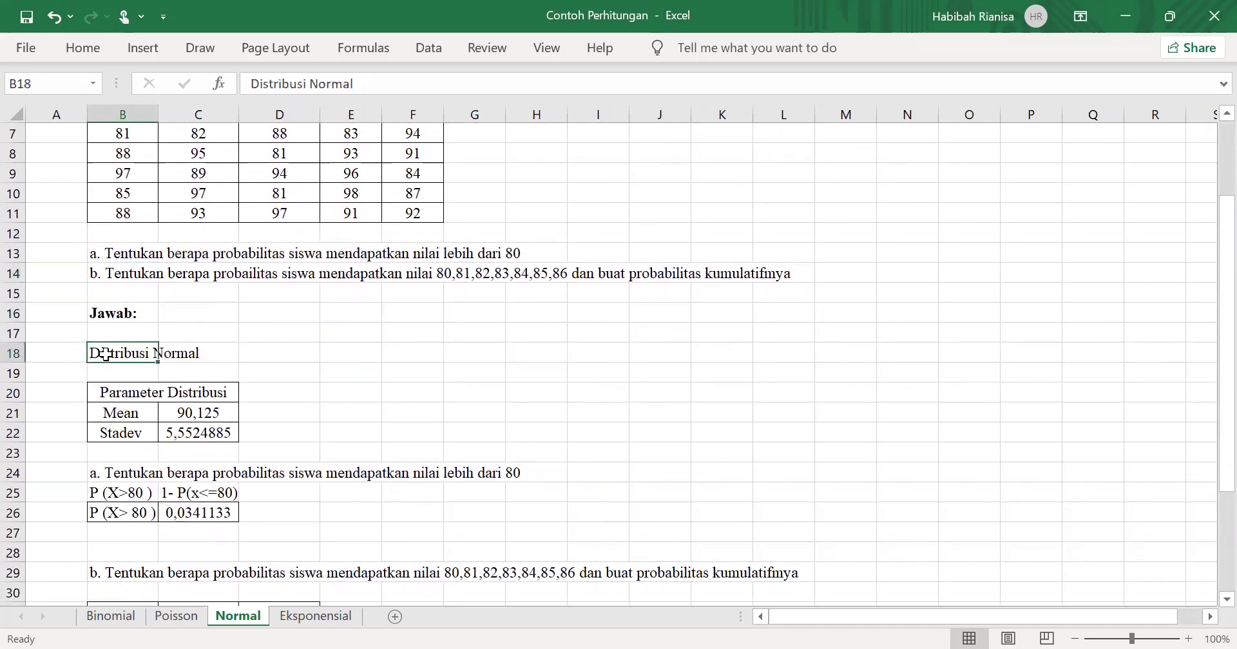
pyautogui.scroll(-1, 106, 354)
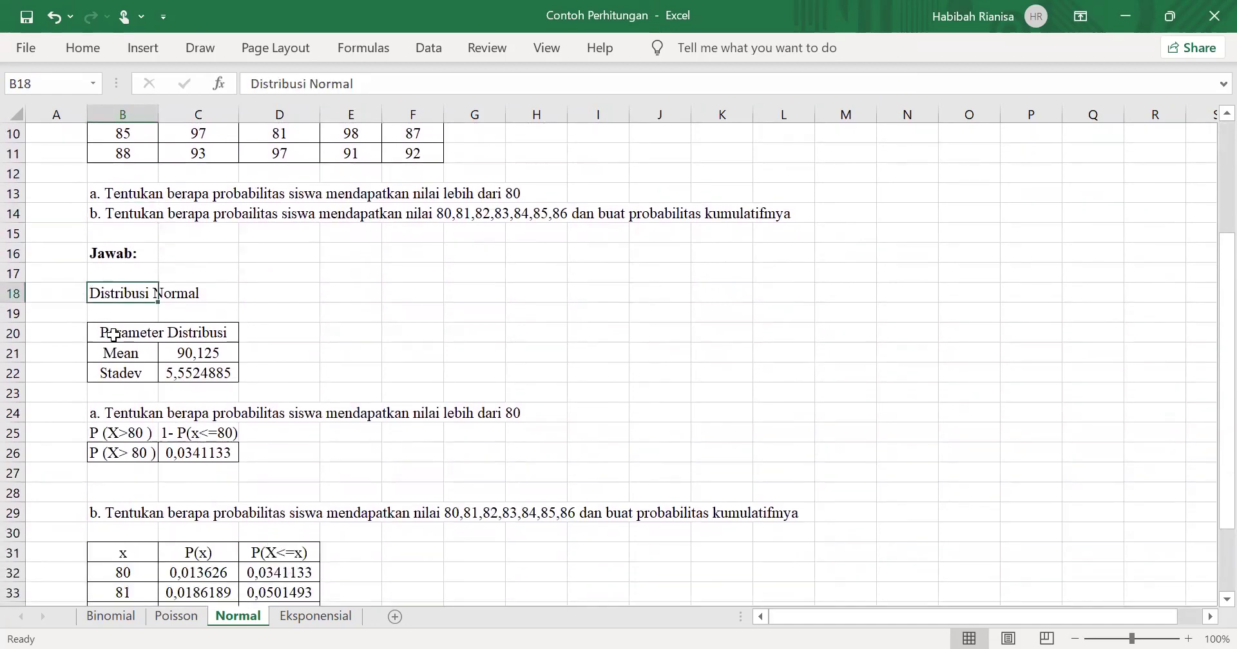
pyautogui.click(113, 335)
pyautogui.click(128, 351)
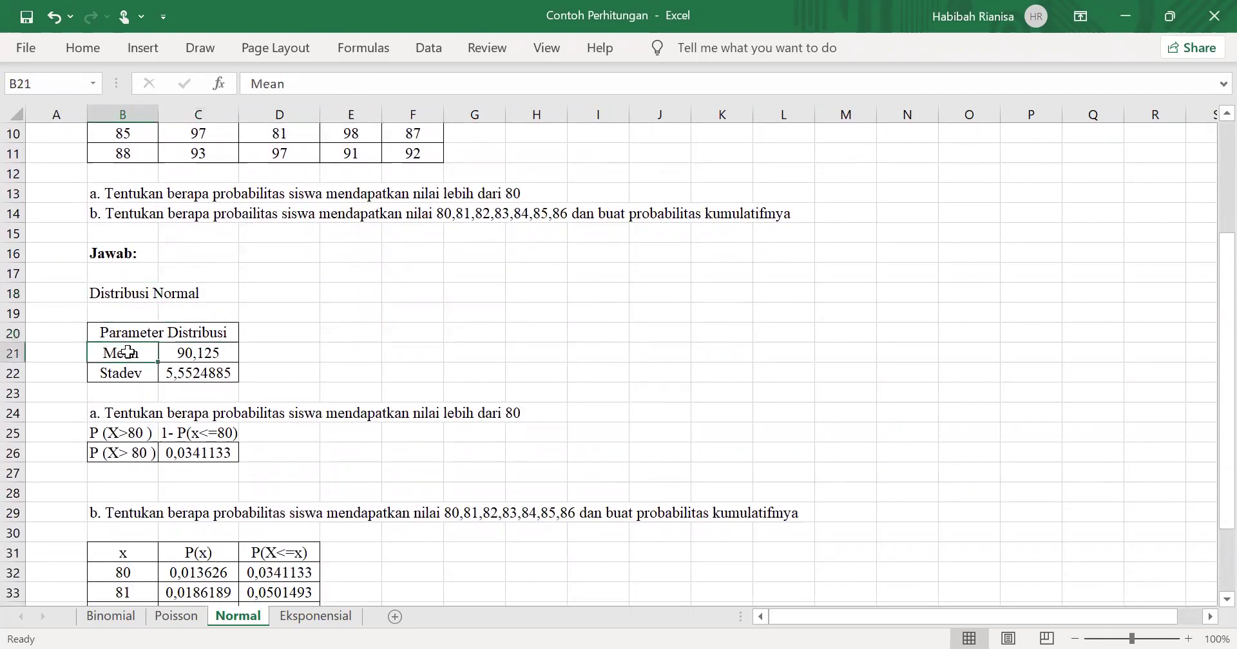
pyautogui.click(132, 368)
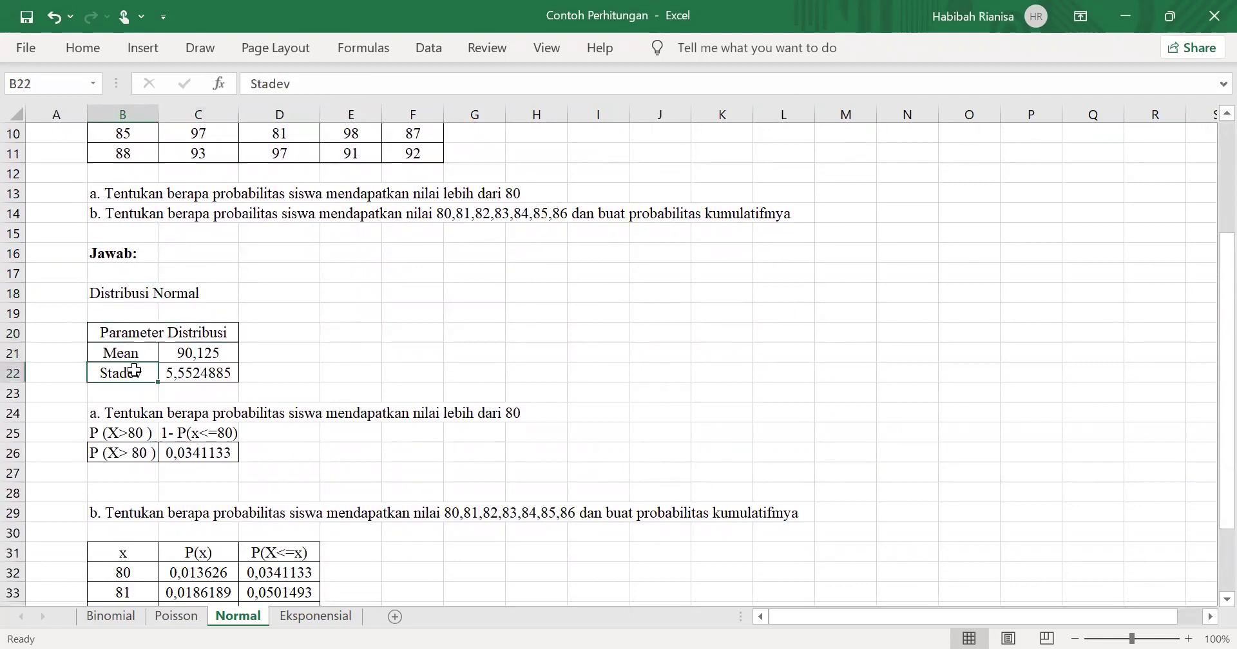
pyautogui.click(155, 354)
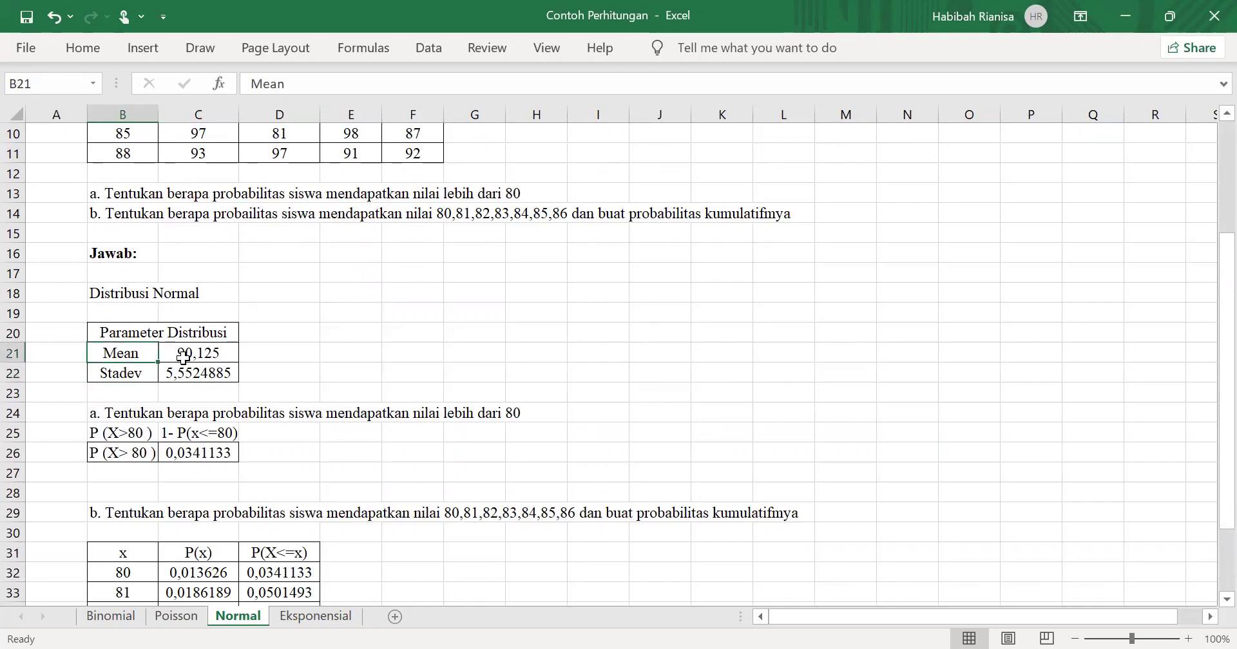
# - Inspect the AVERAGE formula in C21 and the STDEV.S formula in C22, including their data range B4:F11
pyautogui.click(183, 359)
pyautogui.scroll(3, 183, 359)
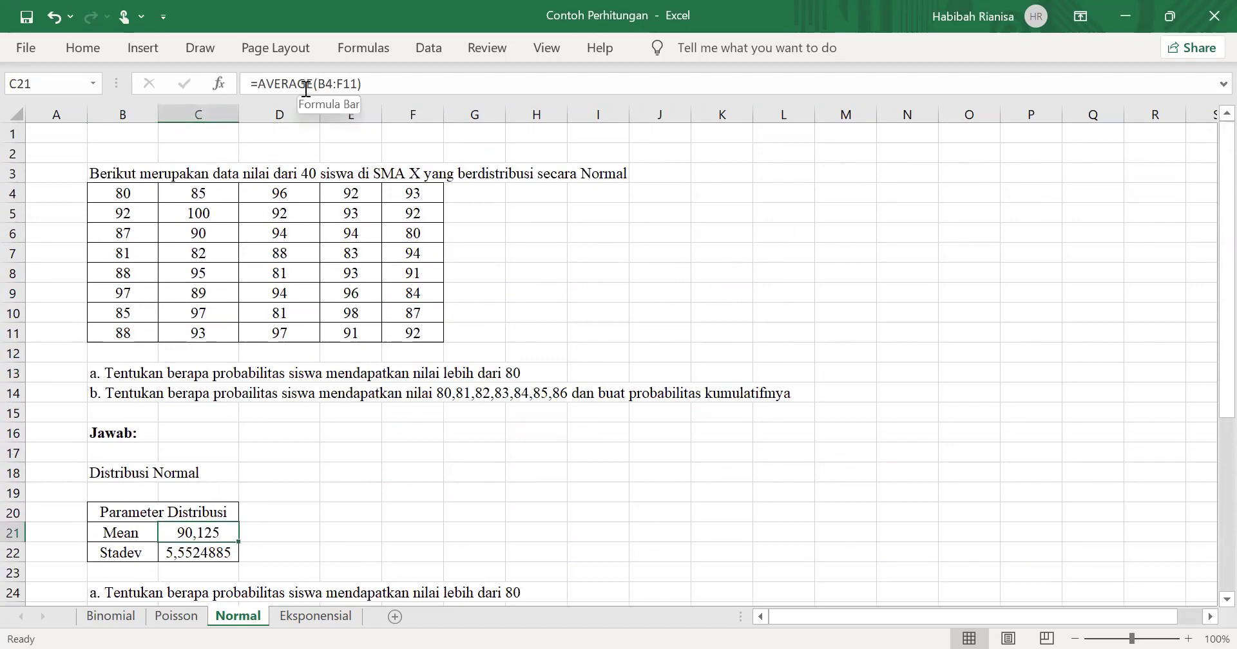
pyautogui.click(339, 78)
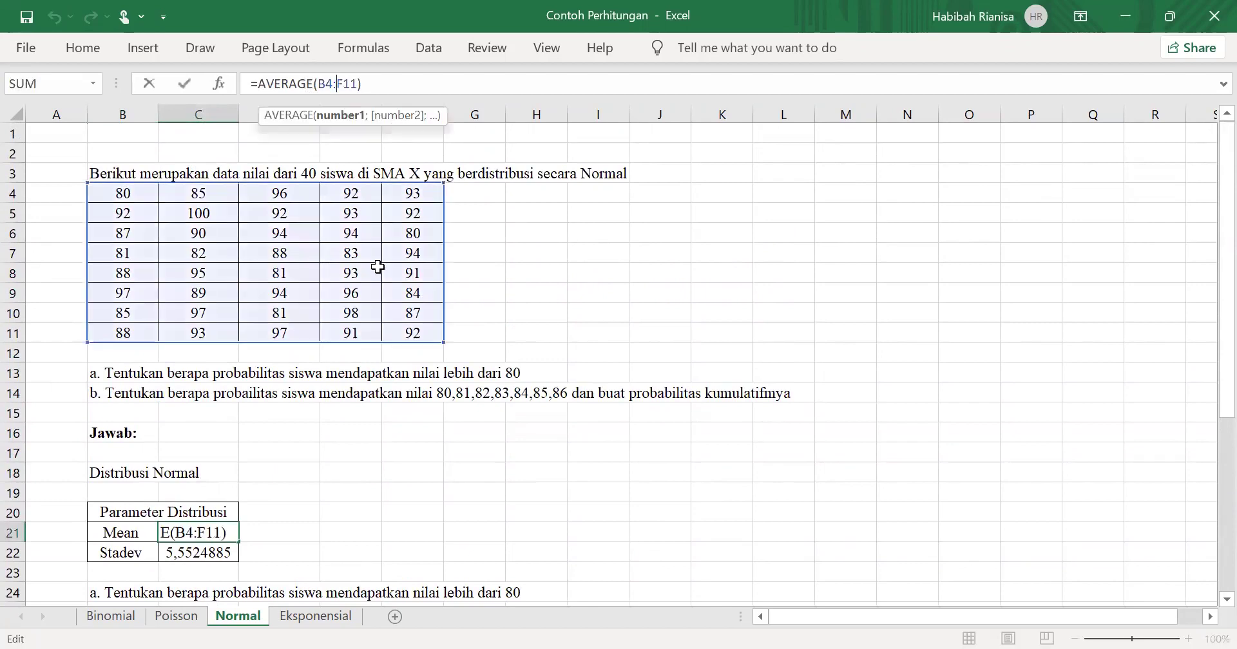
pyautogui.press('Return')
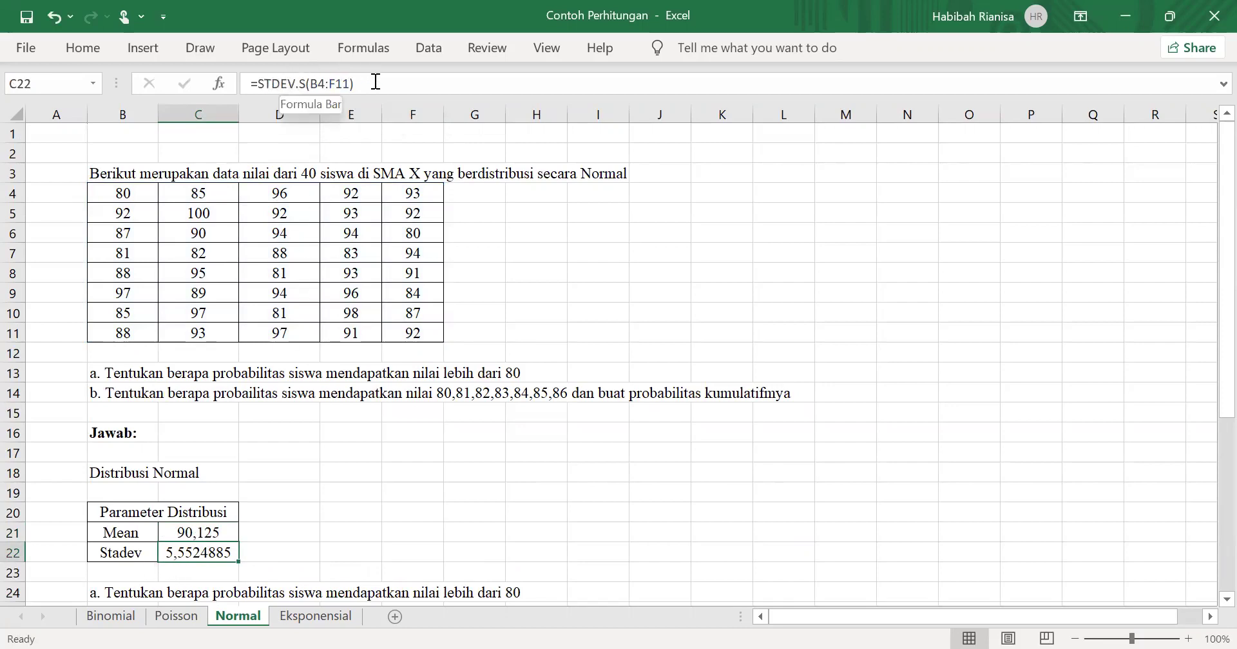
pyautogui.scroll(-2, 270, 385)
pyautogui.scroll(-2, 271, 385)
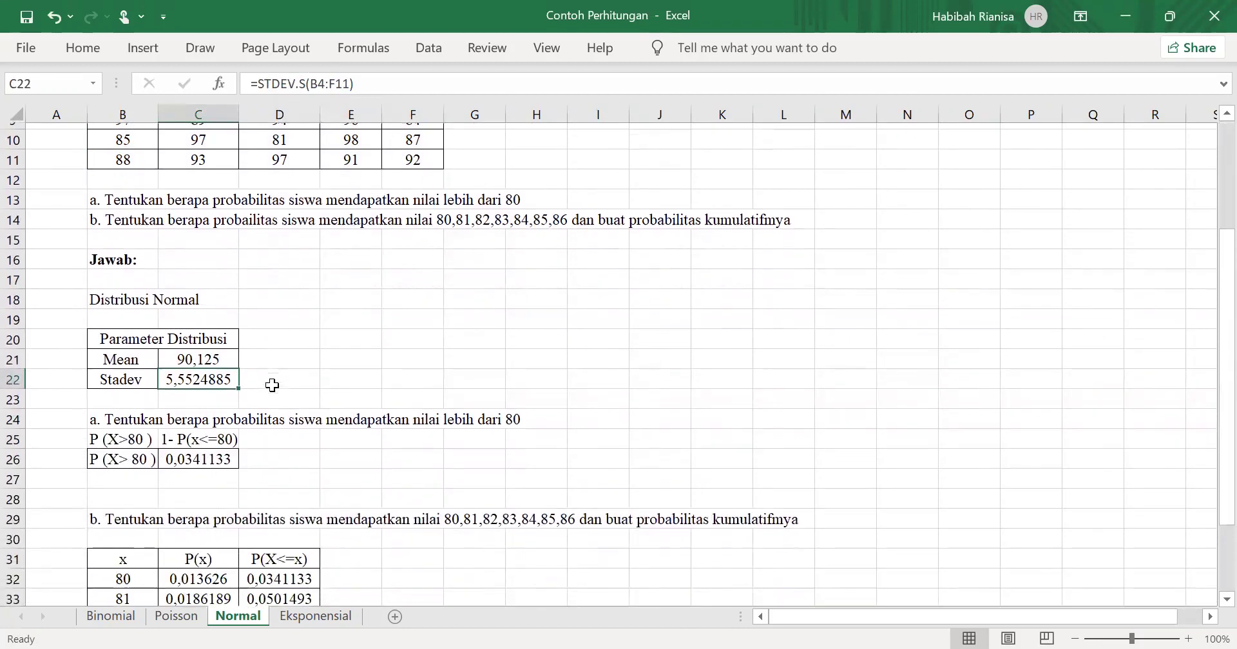
# - Read part a's question about scores above 80 in B24 and the complement expression in B25 and C25
pyautogui.click(128, 414)
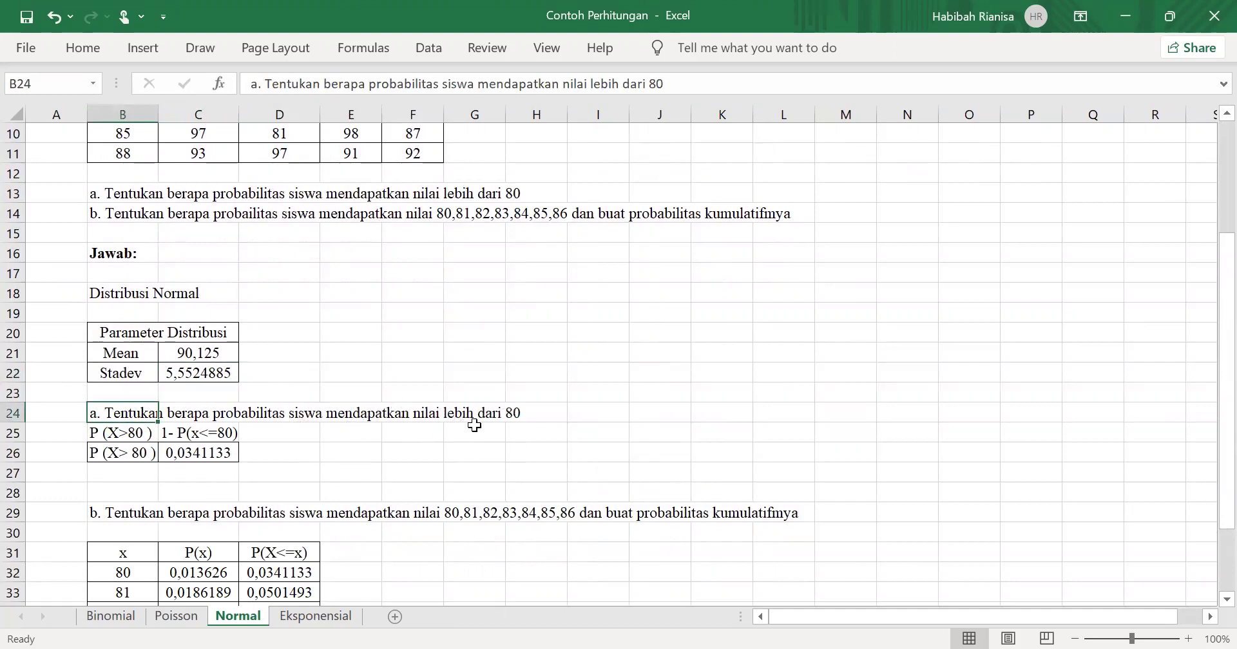
pyautogui.click(124, 436)
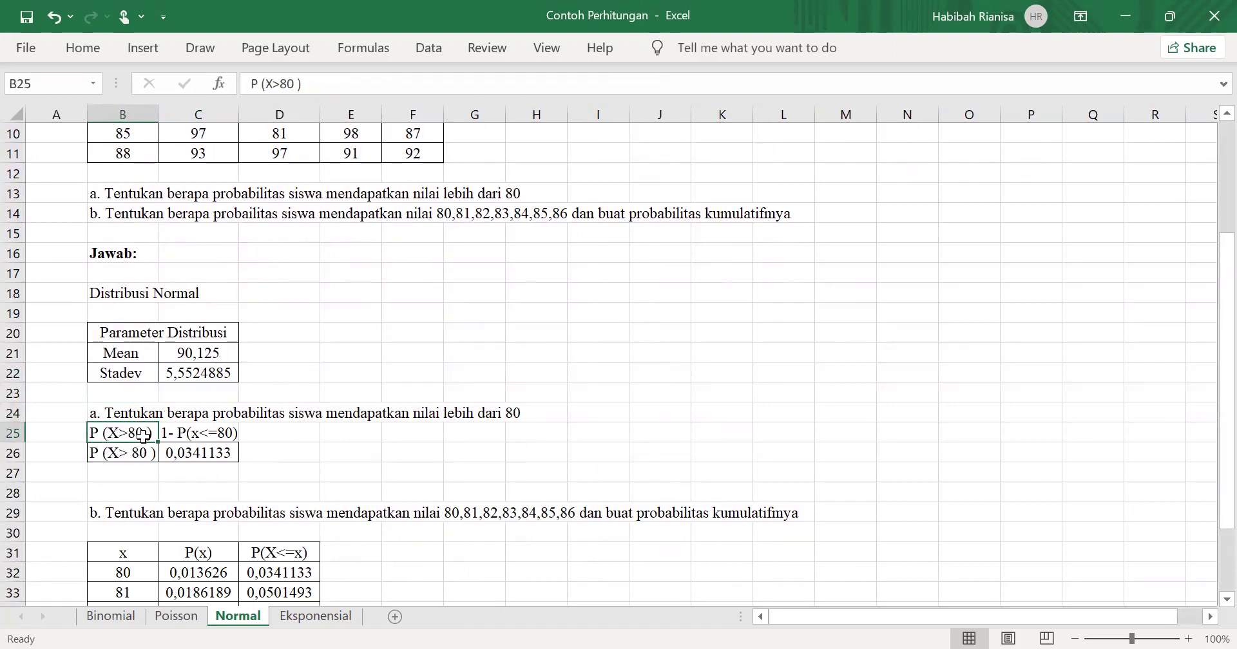
pyautogui.click(210, 437)
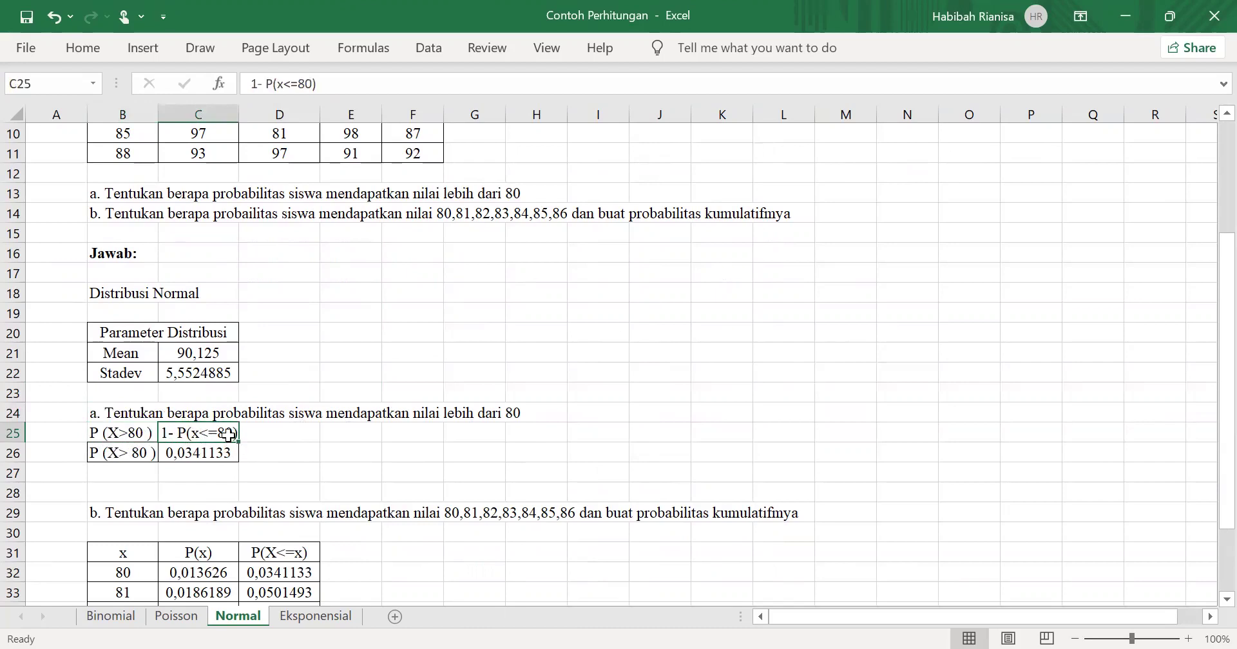
pyautogui.scroll(-1, 271, 437)
# - Inspect the x, mean, standard deviation and cumulative arguments of part a's NORM.DIST formula in C26
pyautogui.click(192, 398)
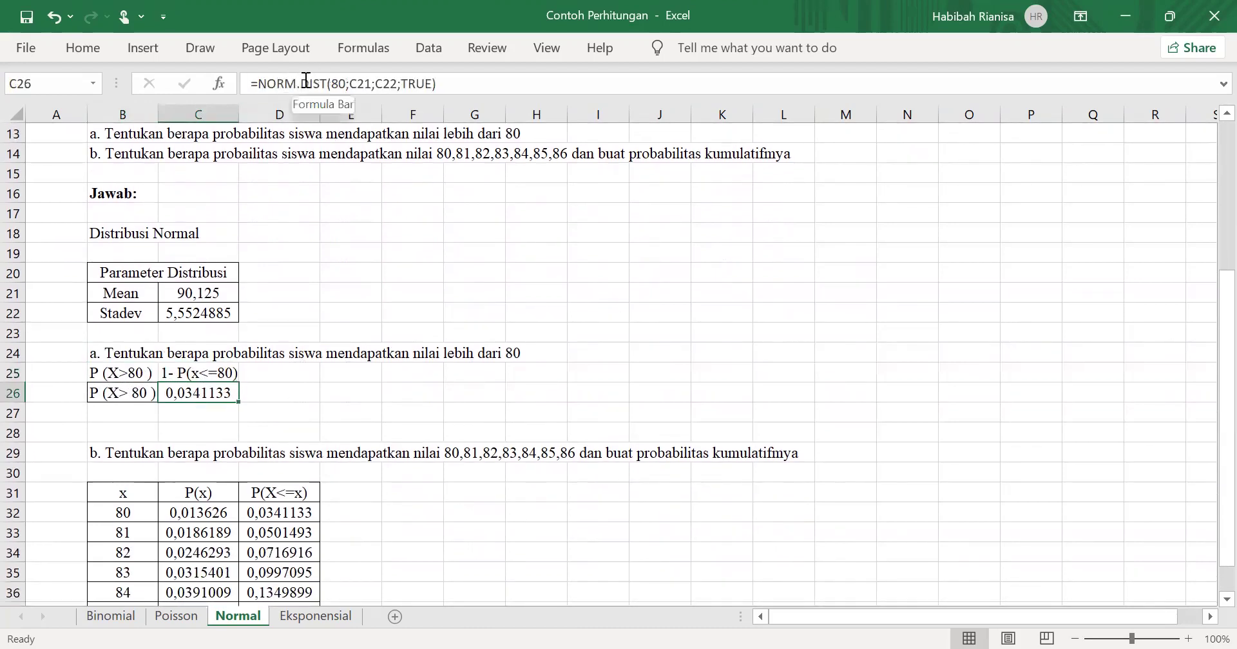
pyautogui.click(331, 85)
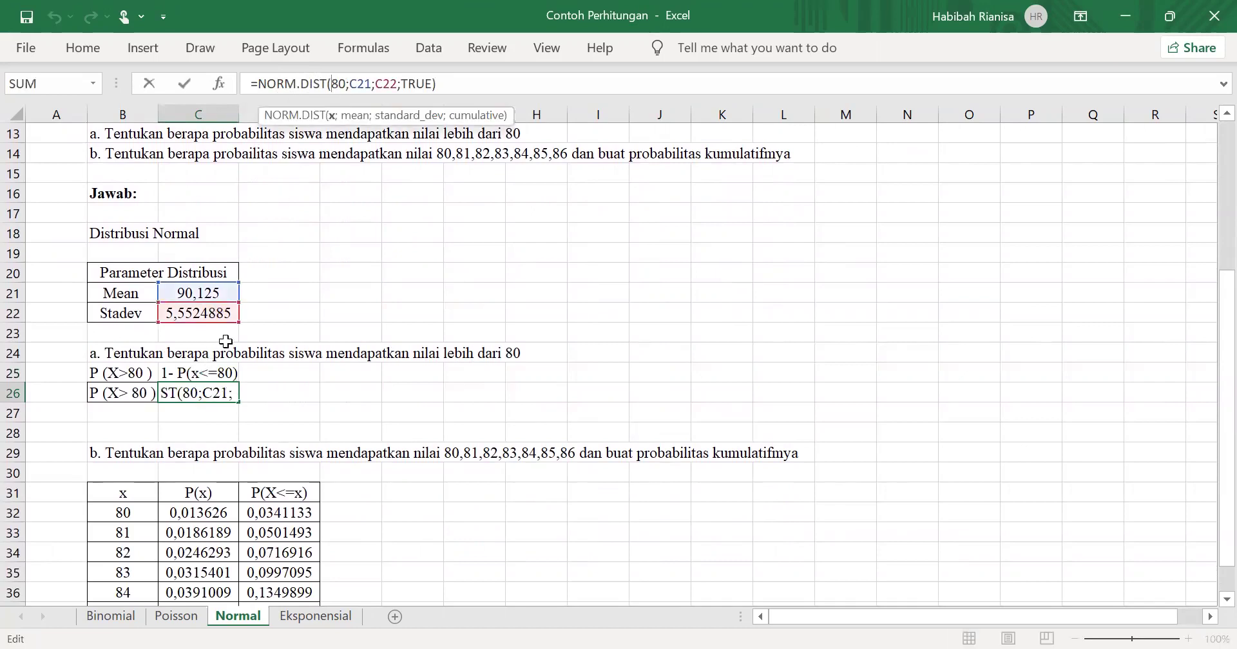
pyautogui.click(366, 82)
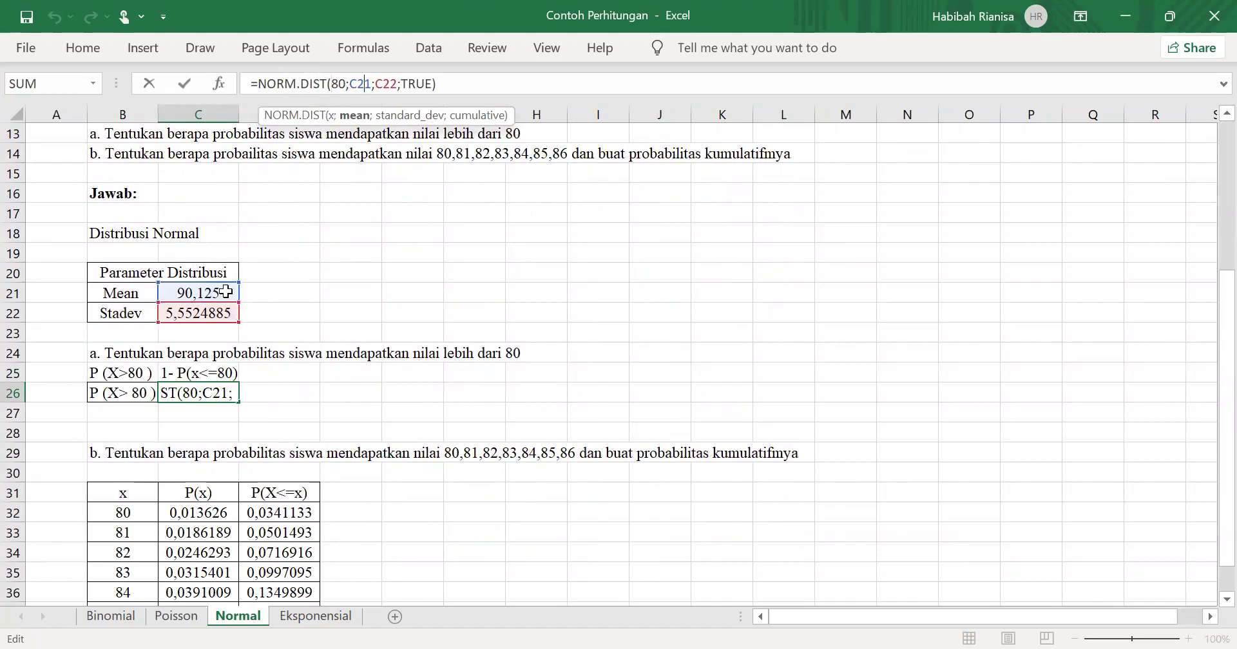
pyautogui.click(384, 85)
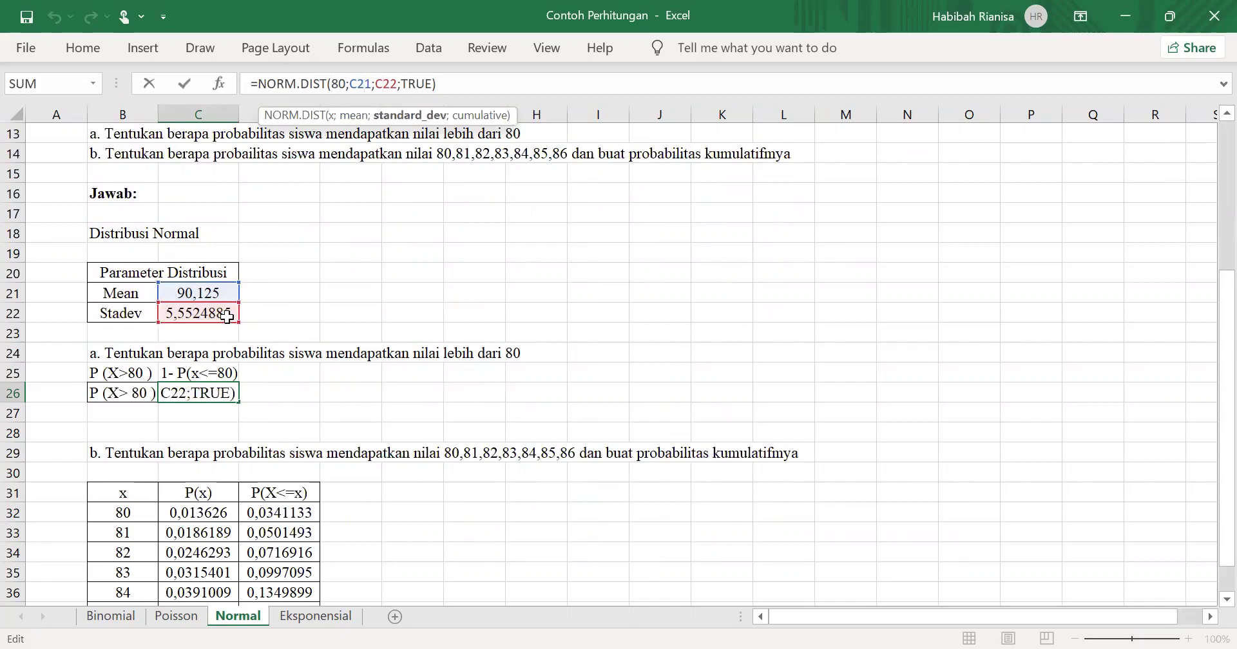
pyautogui.click(431, 82)
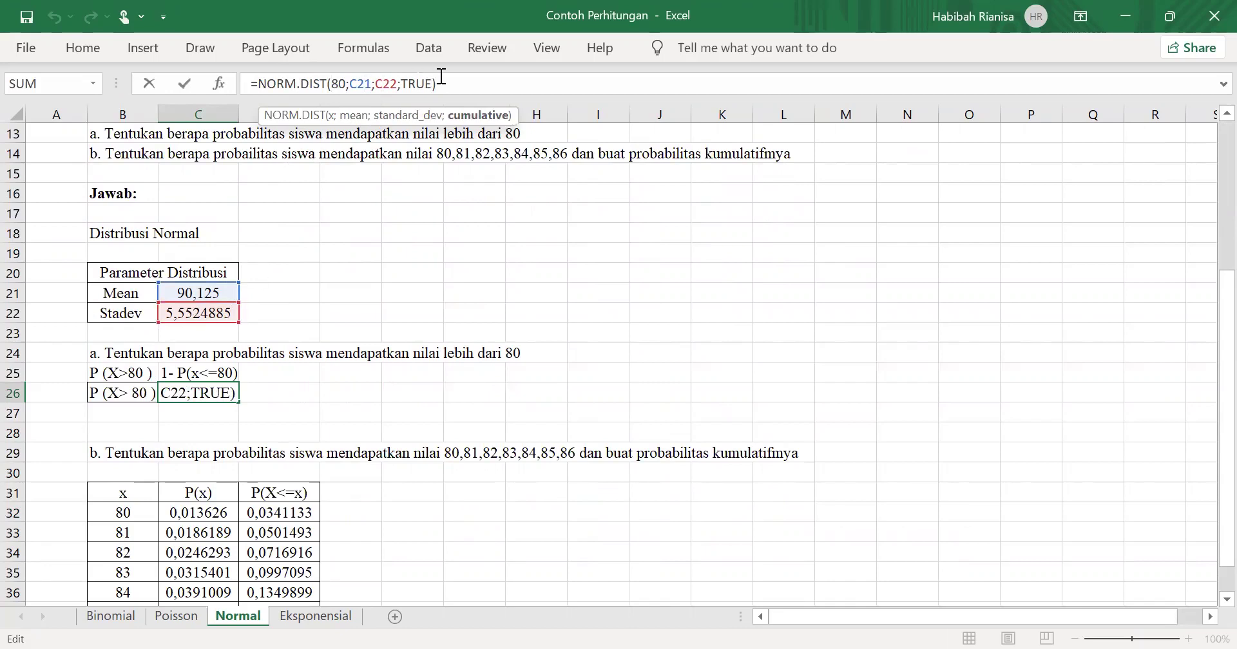
pyautogui.click(440, 75)
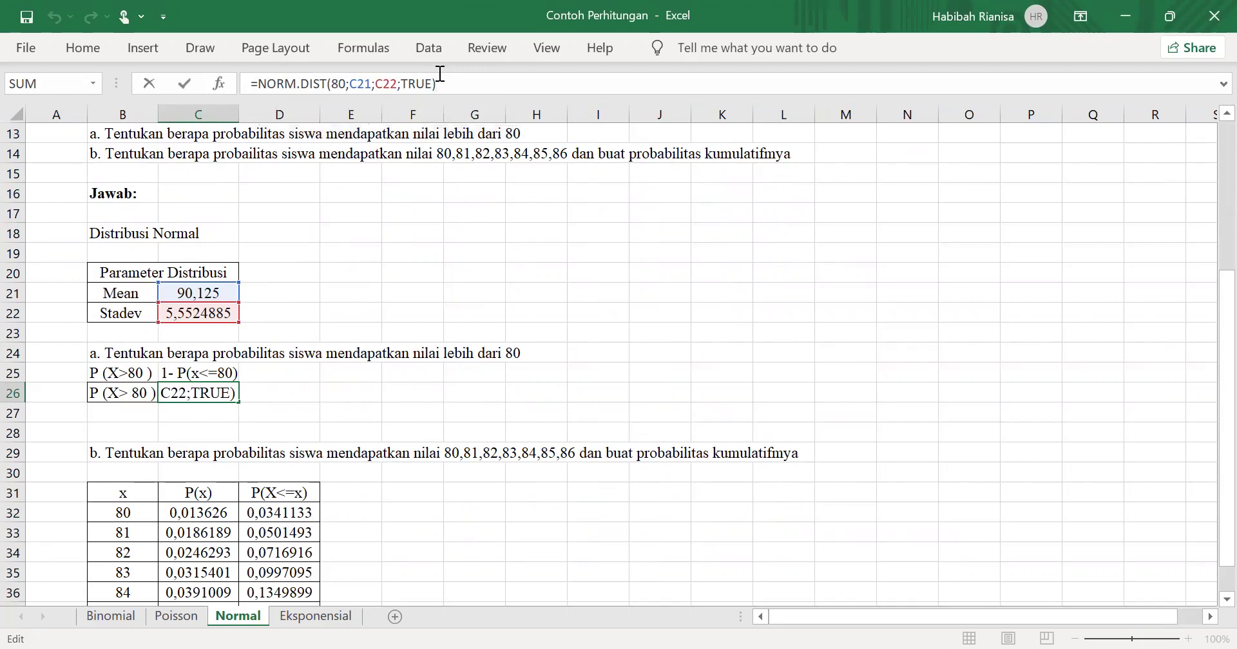
pyautogui.press('Return')
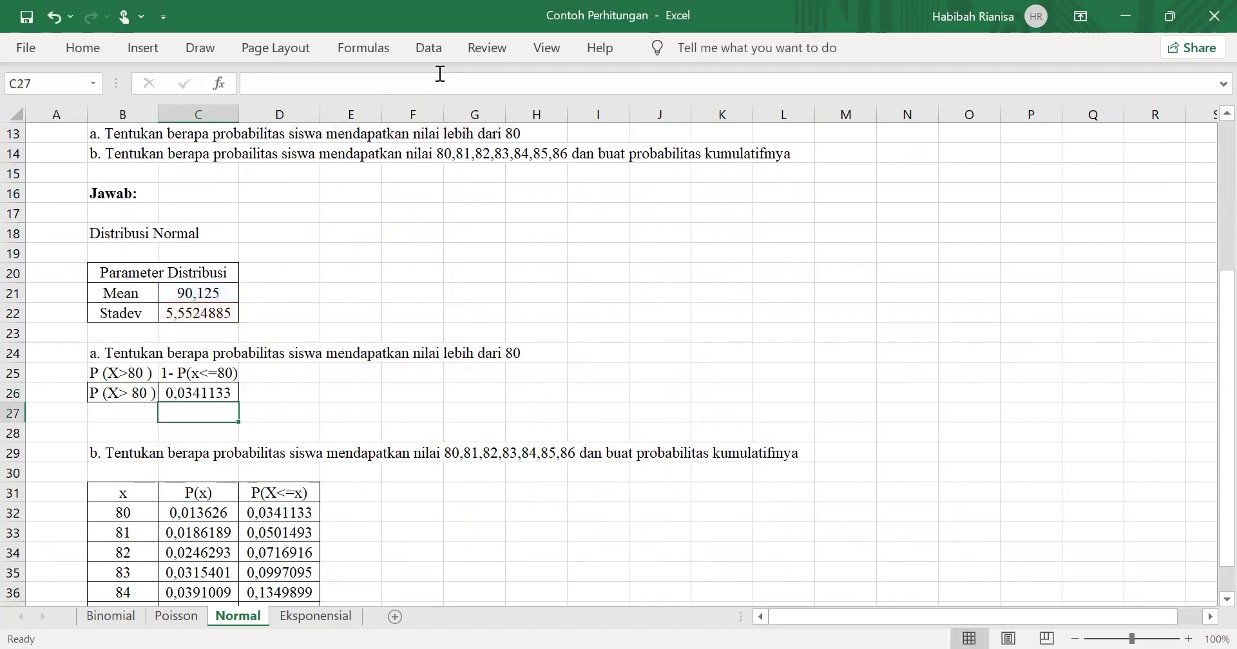
pyautogui.click(230, 393)
pyautogui.scroll(-2, 282, 338)
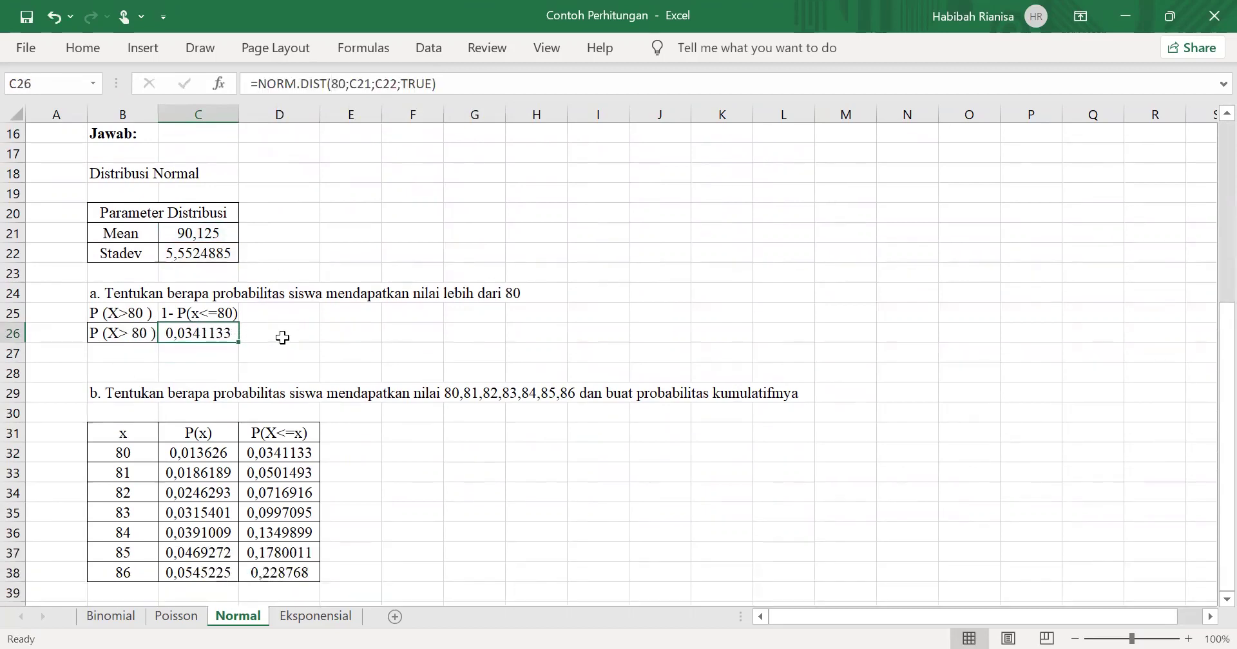
# - Read part b's question in B29 and review its table's x values from 80 to 86 and both probability headers
pyautogui.click(107, 327)
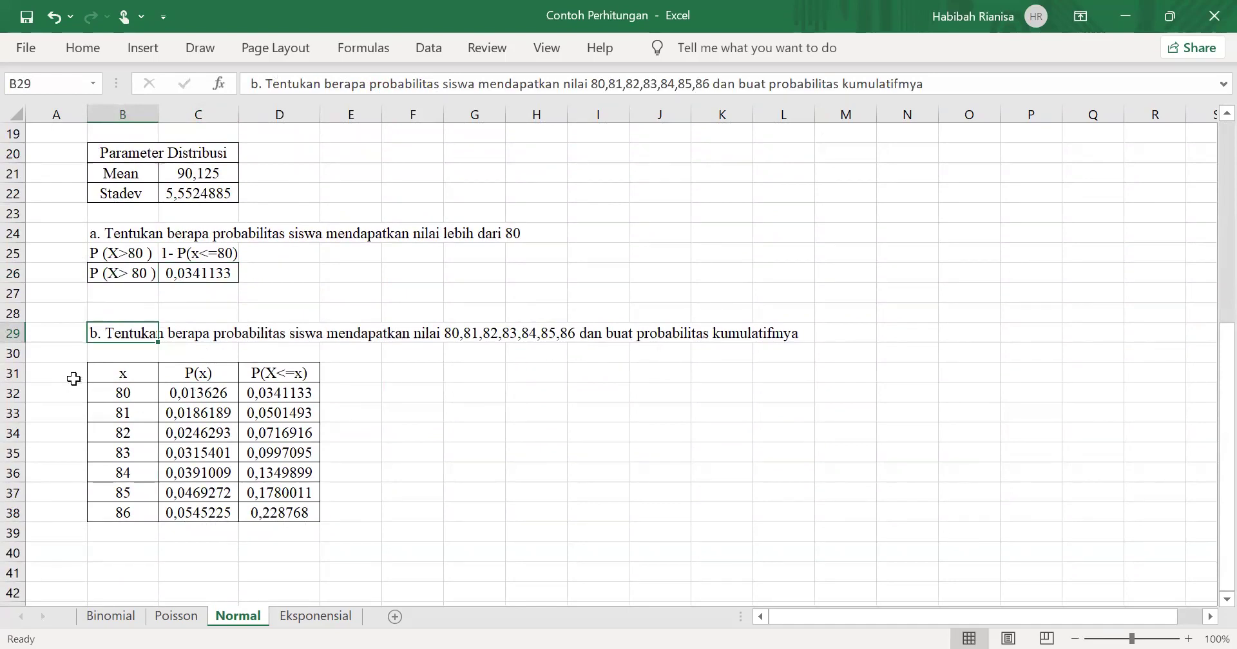
pyautogui.click(138, 395)
pyautogui.click(122, 512)
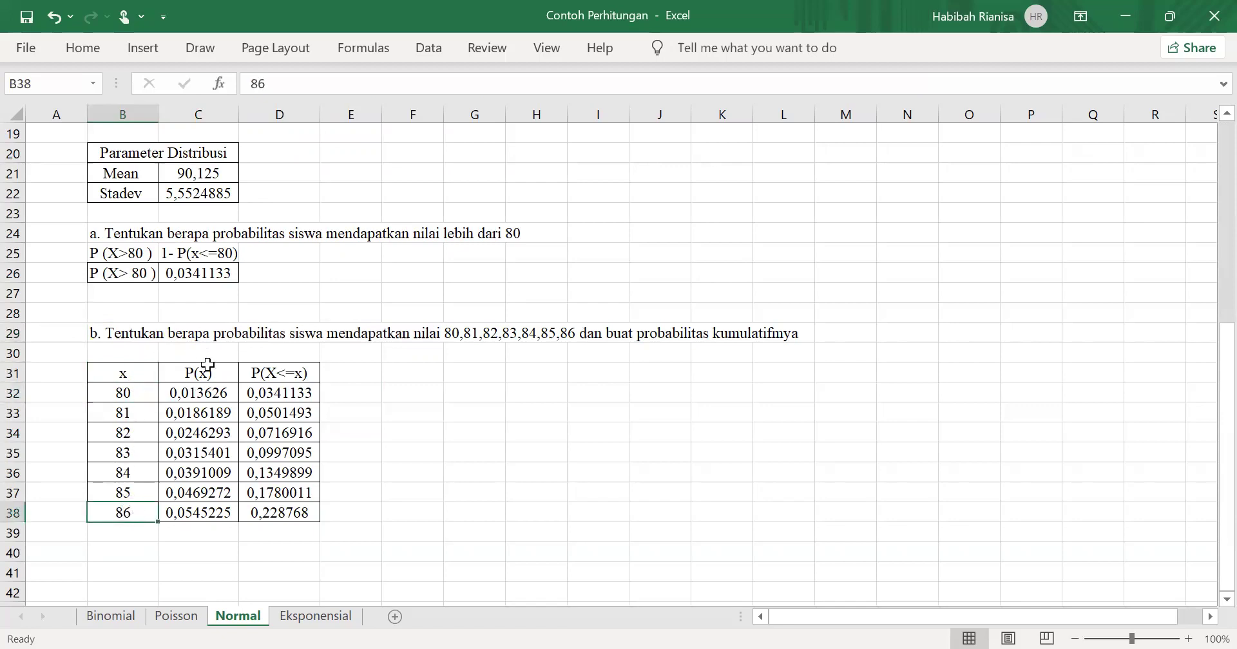
pyautogui.click(225, 374)
pyautogui.click(303, 375)
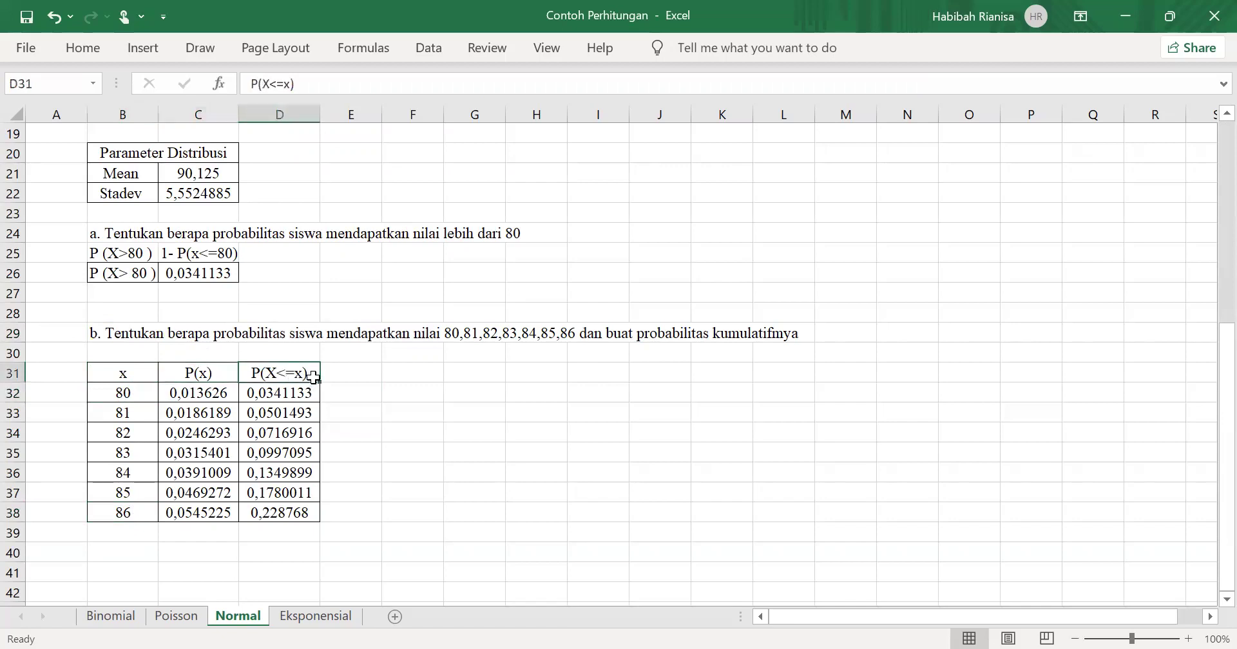
pyautogui.click(215, 375)
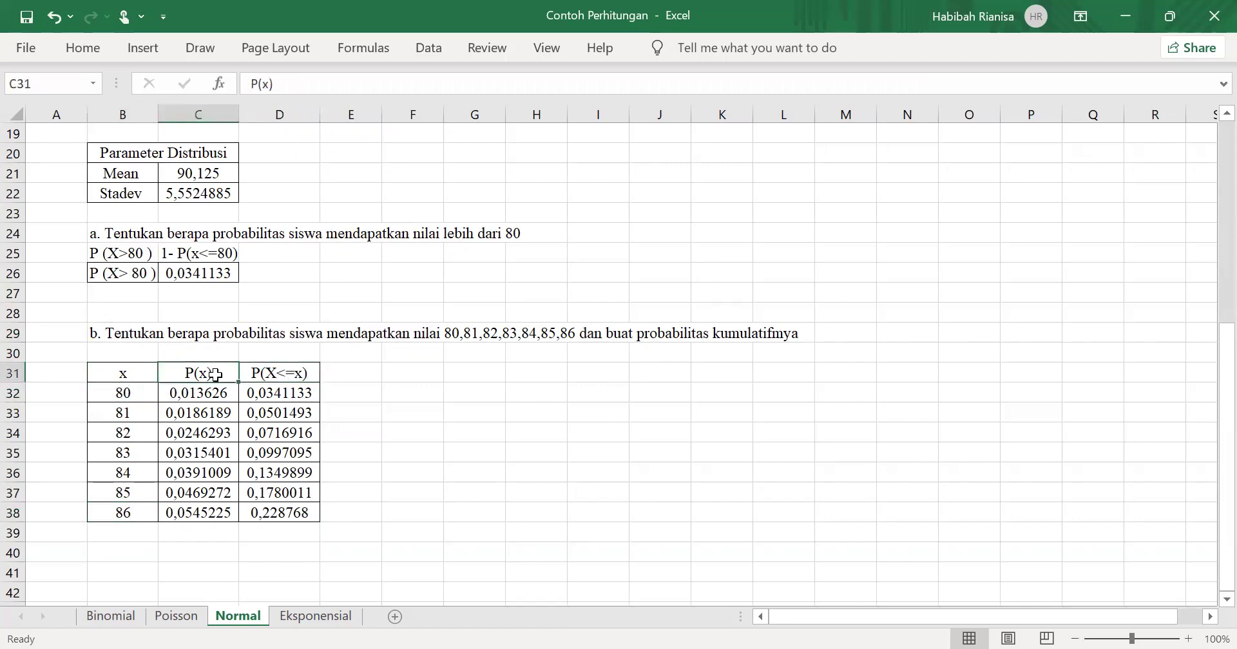
# - Inspect part b's NORM.DIST formula in C32 argument by argument, including the absolute references to the mean and standard deviation
pyautogui.click(222, 395)
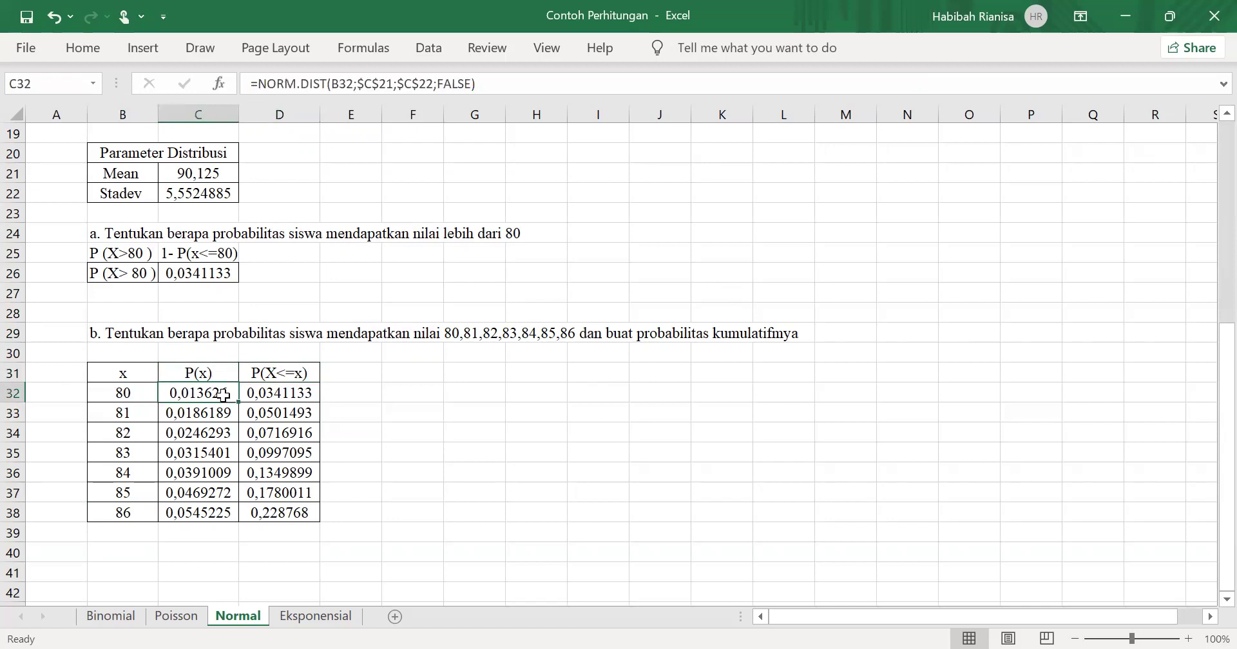
pyautogui.click(310, 84)
pyautogui.click(342, 84)
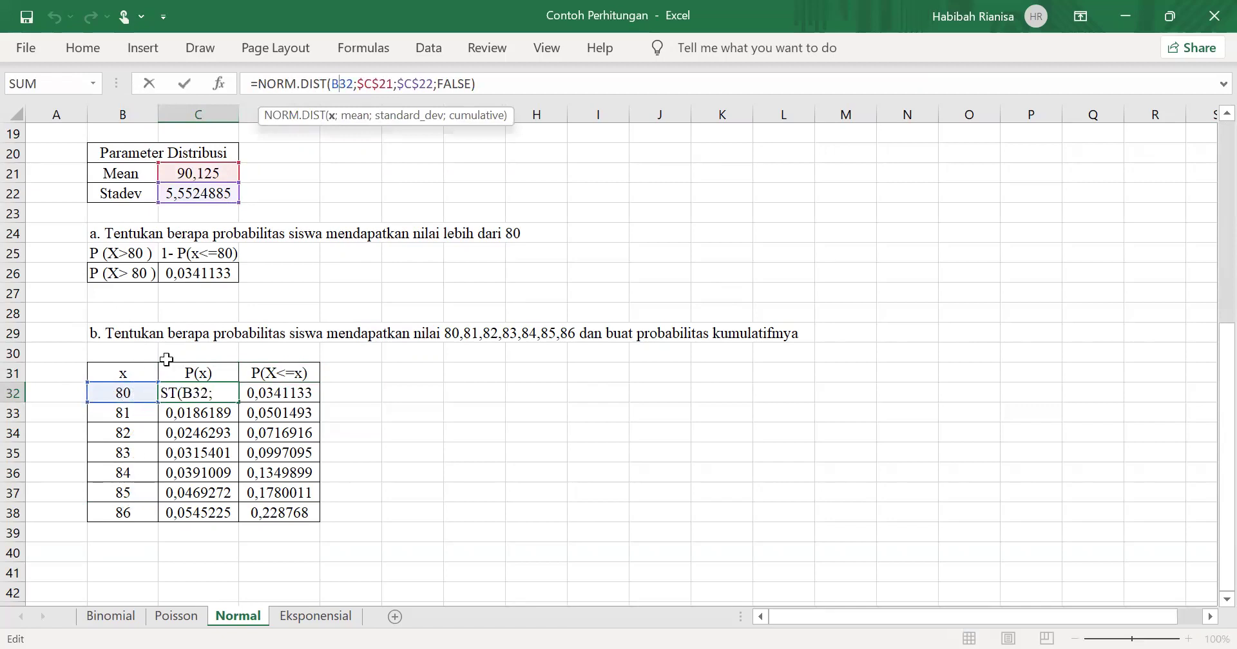
pyautogui.click(383, 83)
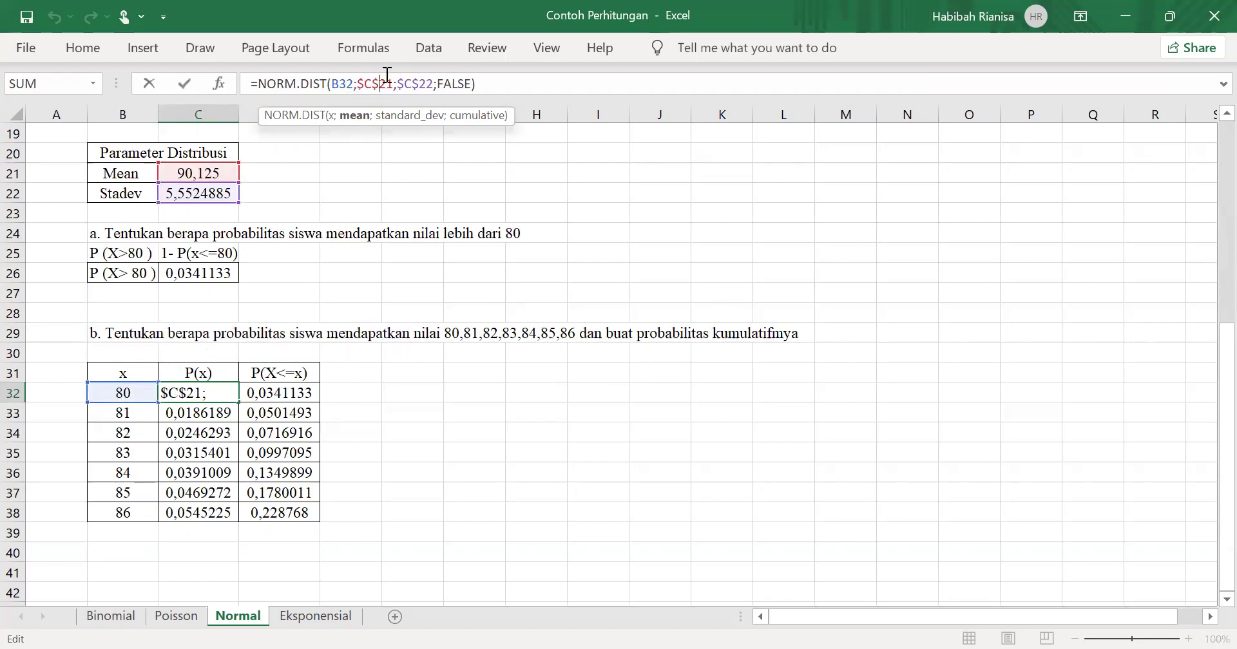
pyautogui.click(421, 82)
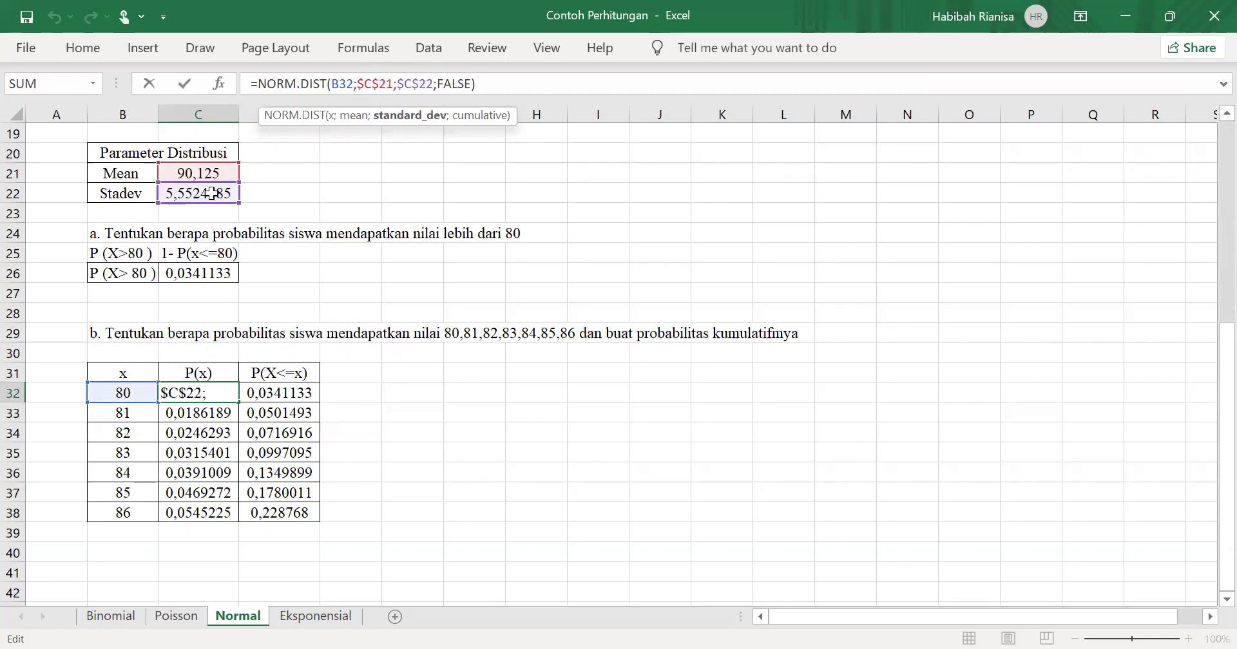
pyautogui.click(474, 84)
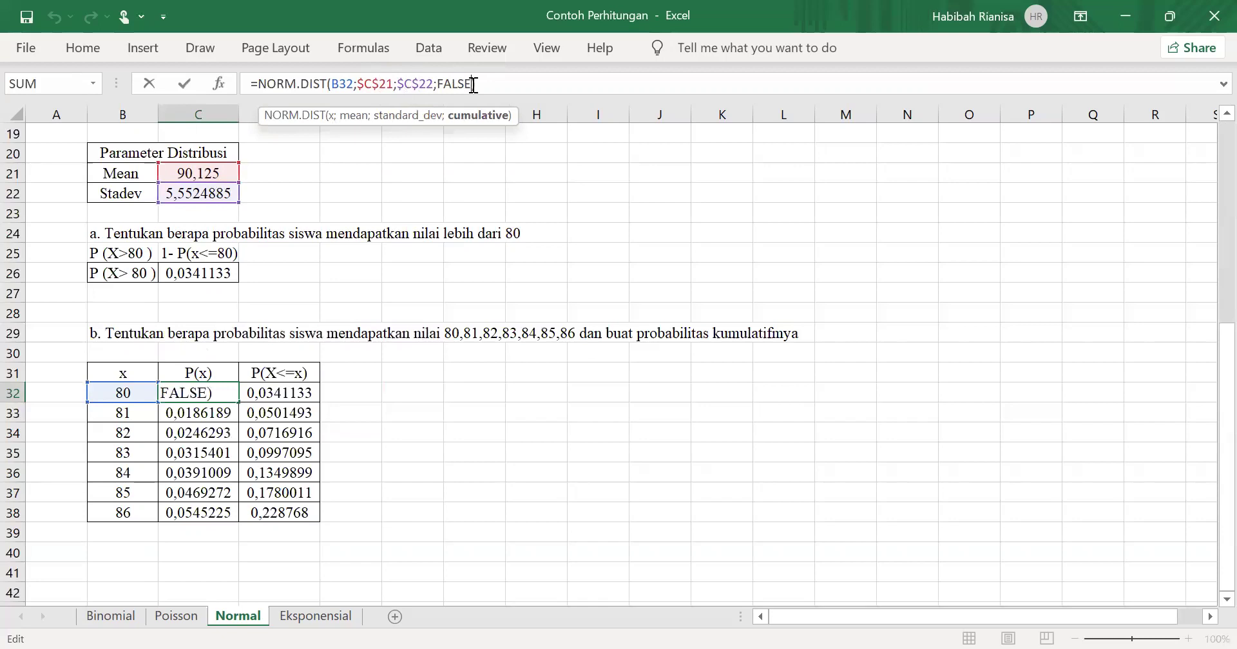
pyautogui.press('Return')
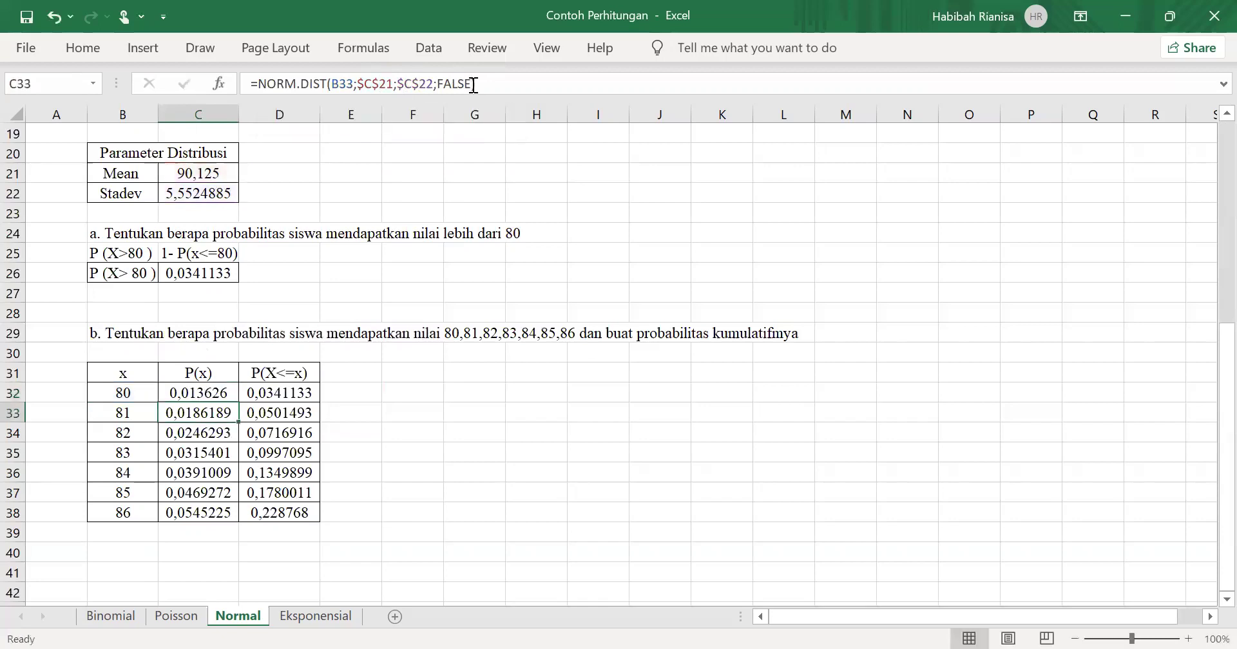
# - Inspect the cumulative argument of the NORM.DIST formula in D32, the first cell of part b's P(X<=x) column
pyautogui.click(311, 393)
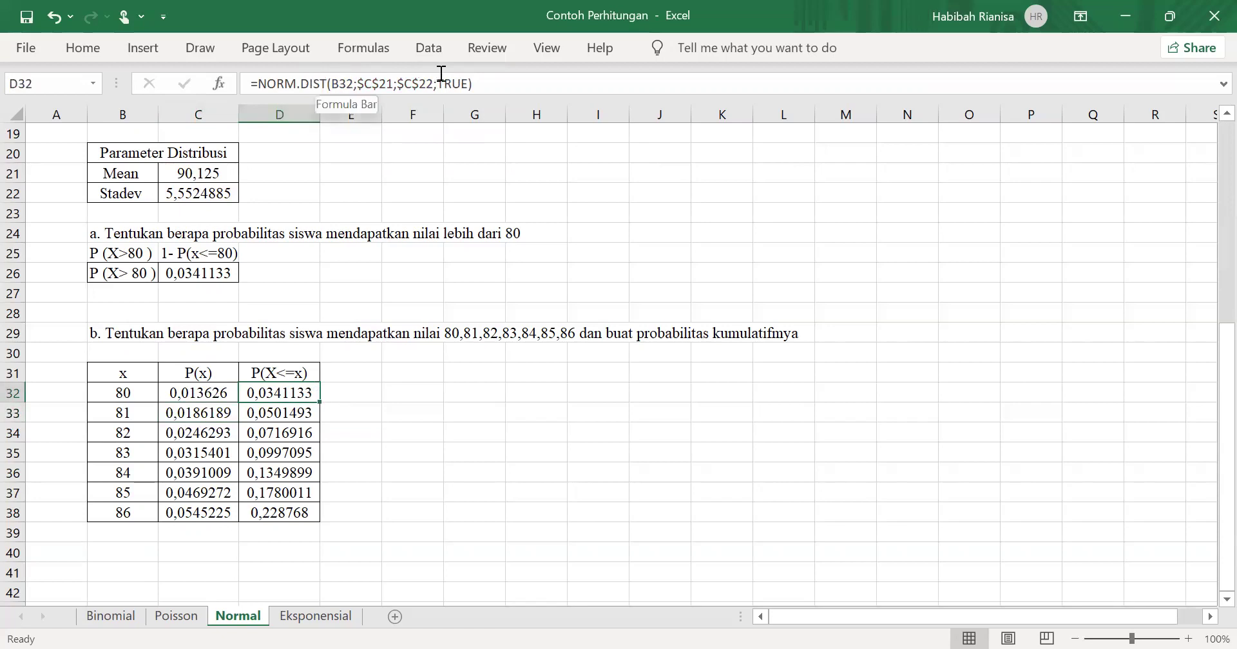
pyautogui.click(462, 83)
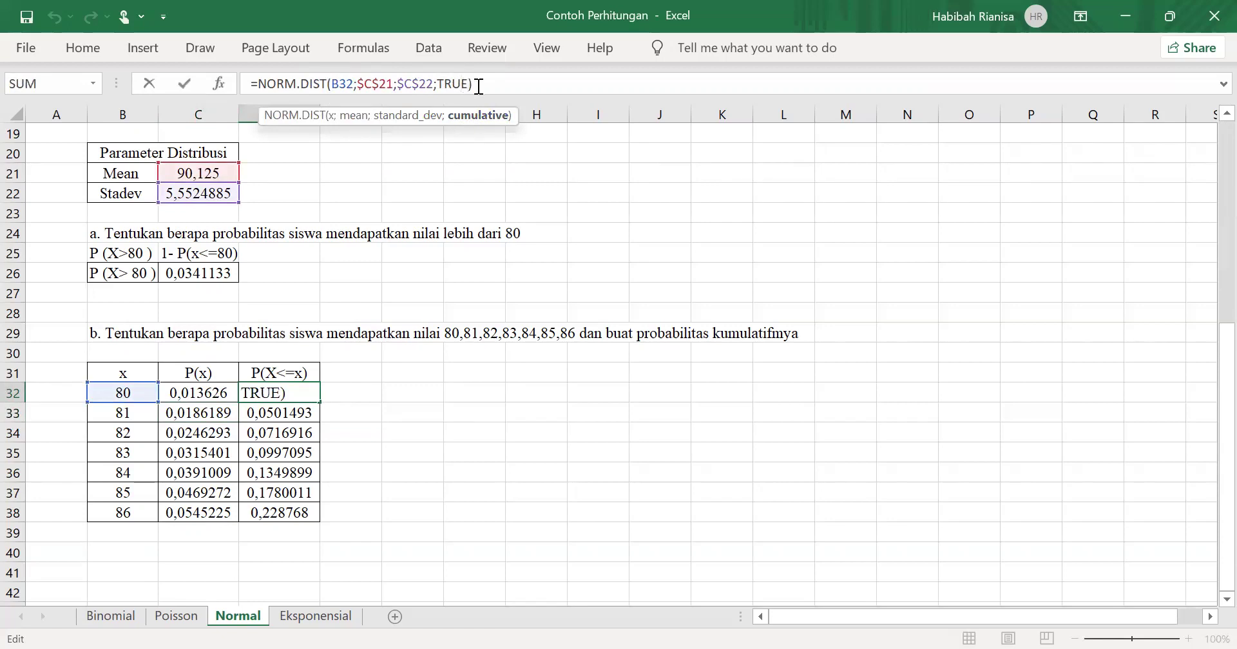
pyautogui.click(479, 86)
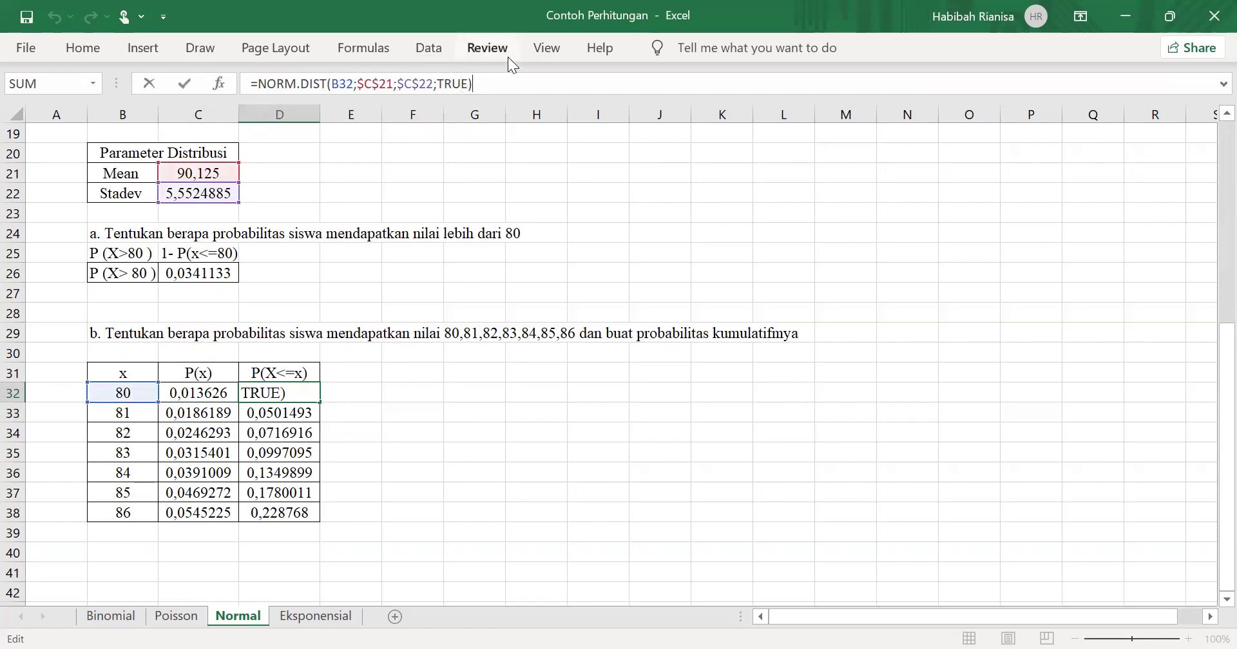
pyautogui.press('Return')
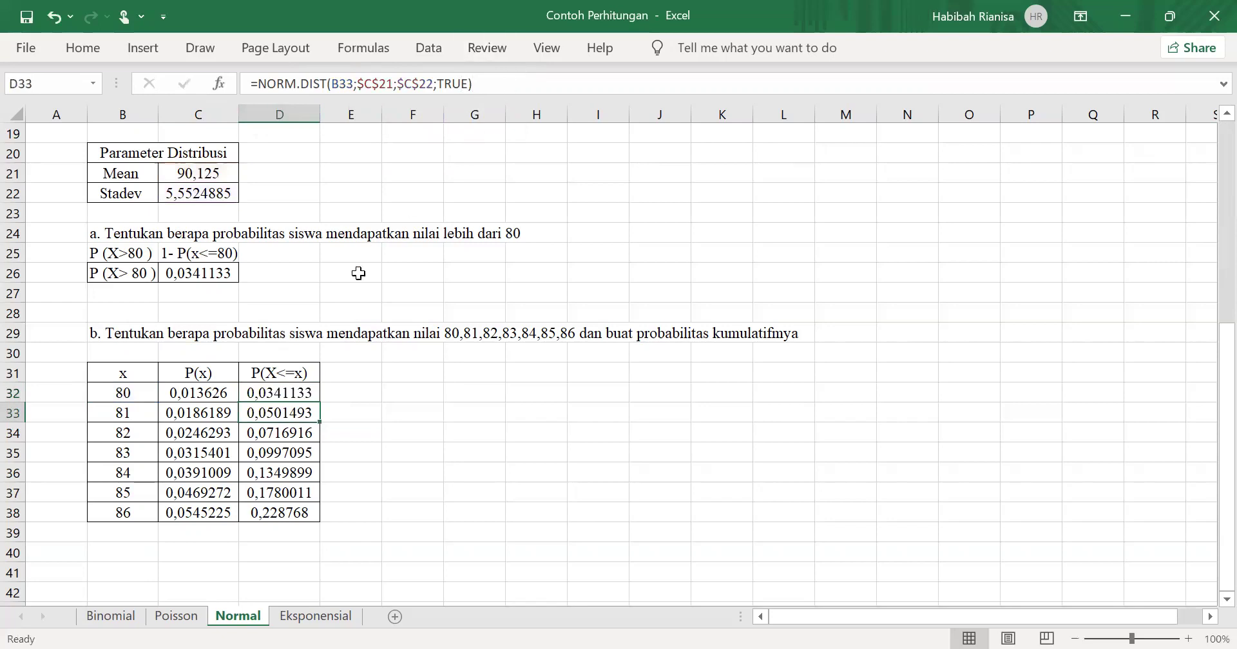
# - Open the Eksponensial sheet and read the earthquake problem in B2 with its questions a and b in B8 and B9
pyautogui.click(315, 616)
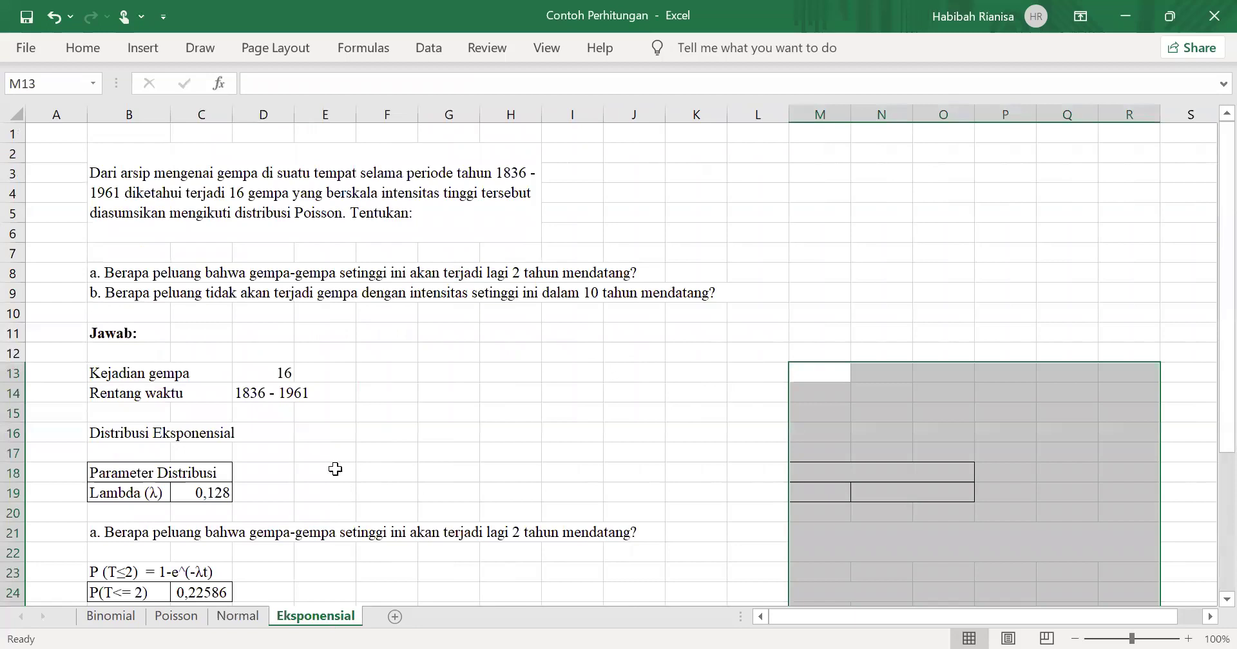
pyautogui.click(175, 197)
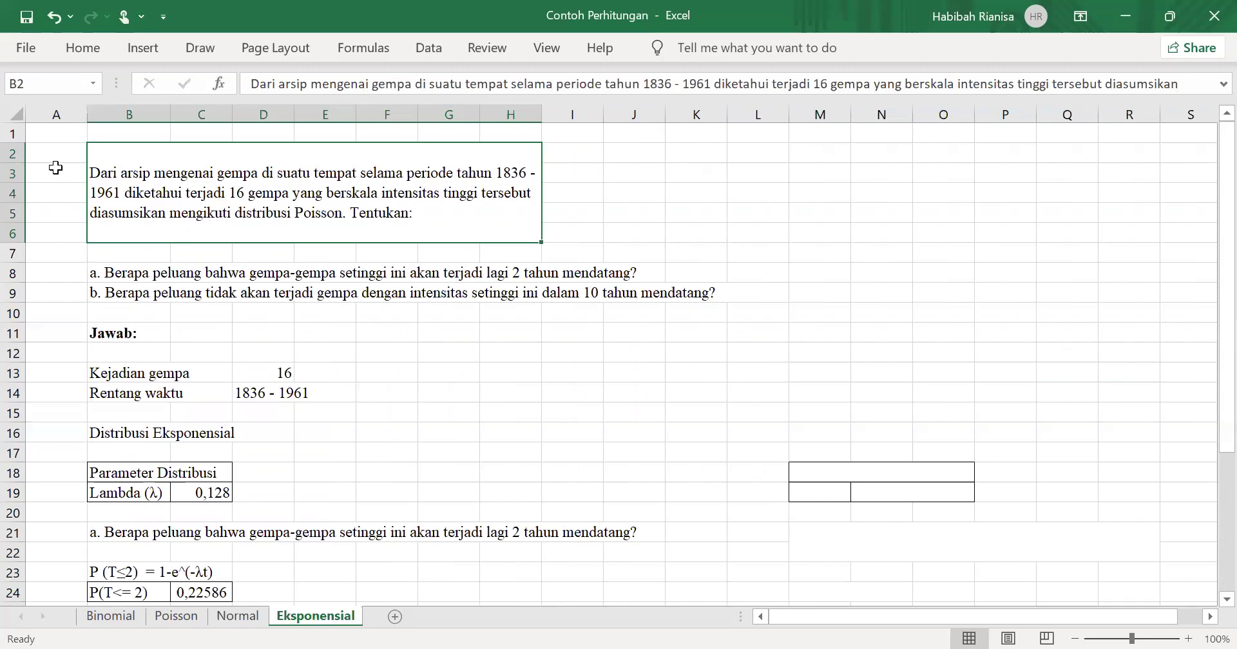
pyautogui.click(115, 271)
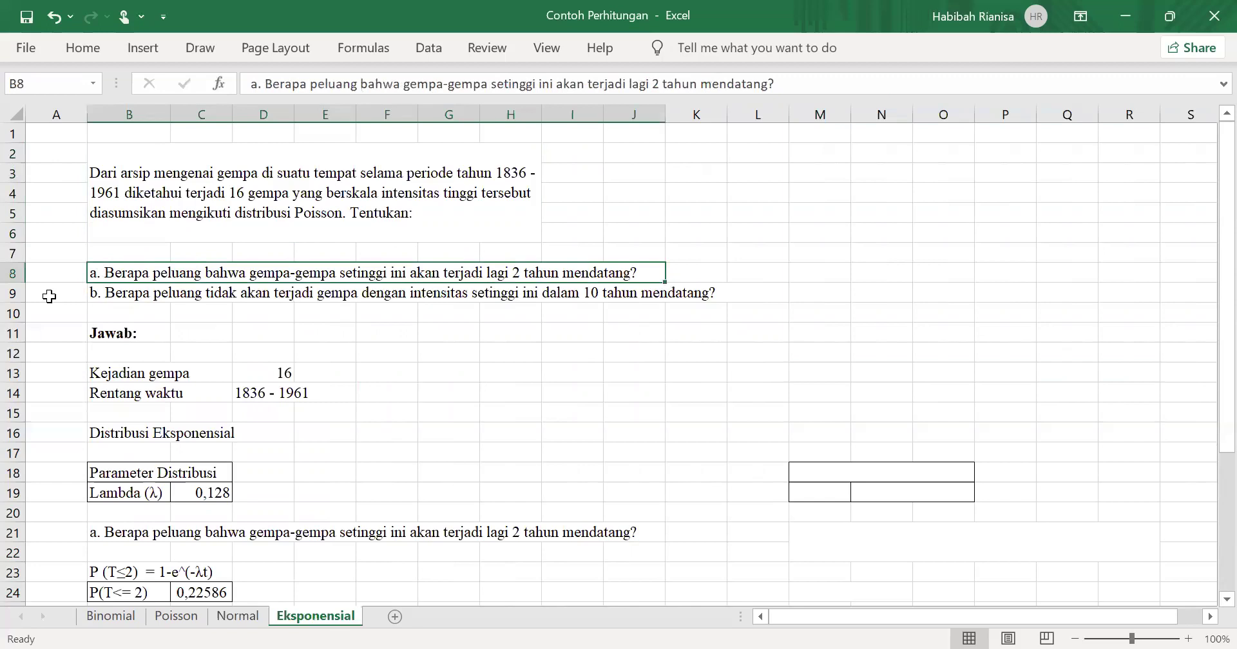
pyautogui.click(106, 288)
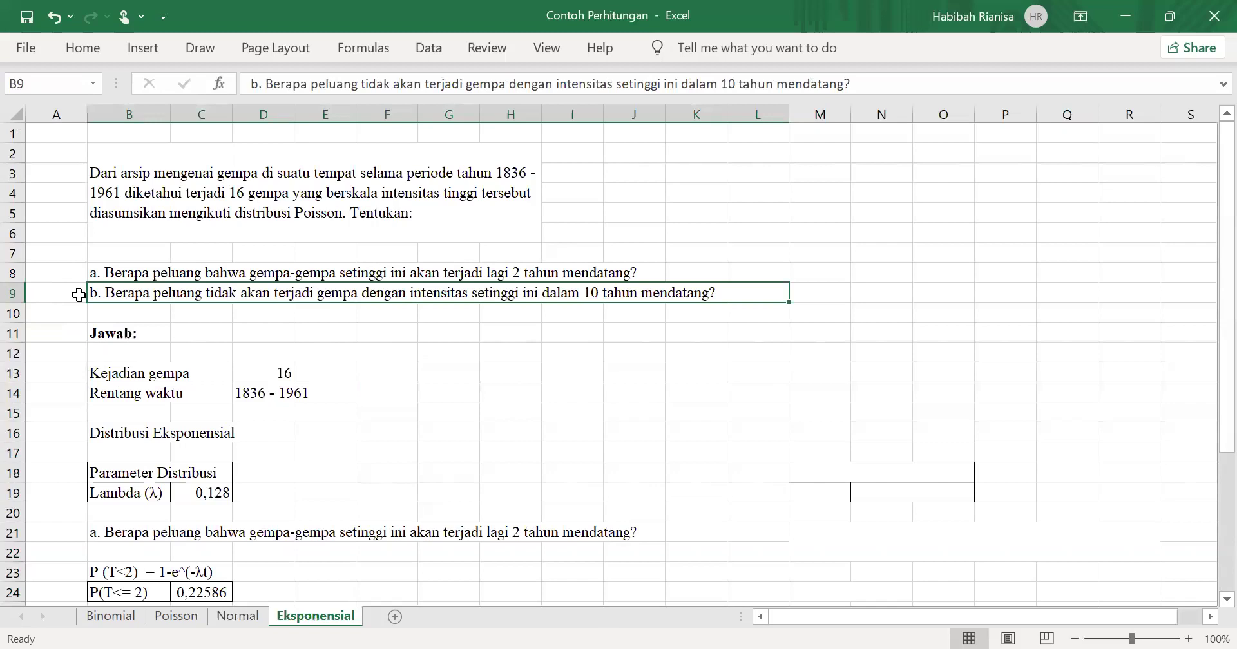
# - Review the given earthquake count in row 13 and the time range in row 14
pyautogui.click(124, 381)
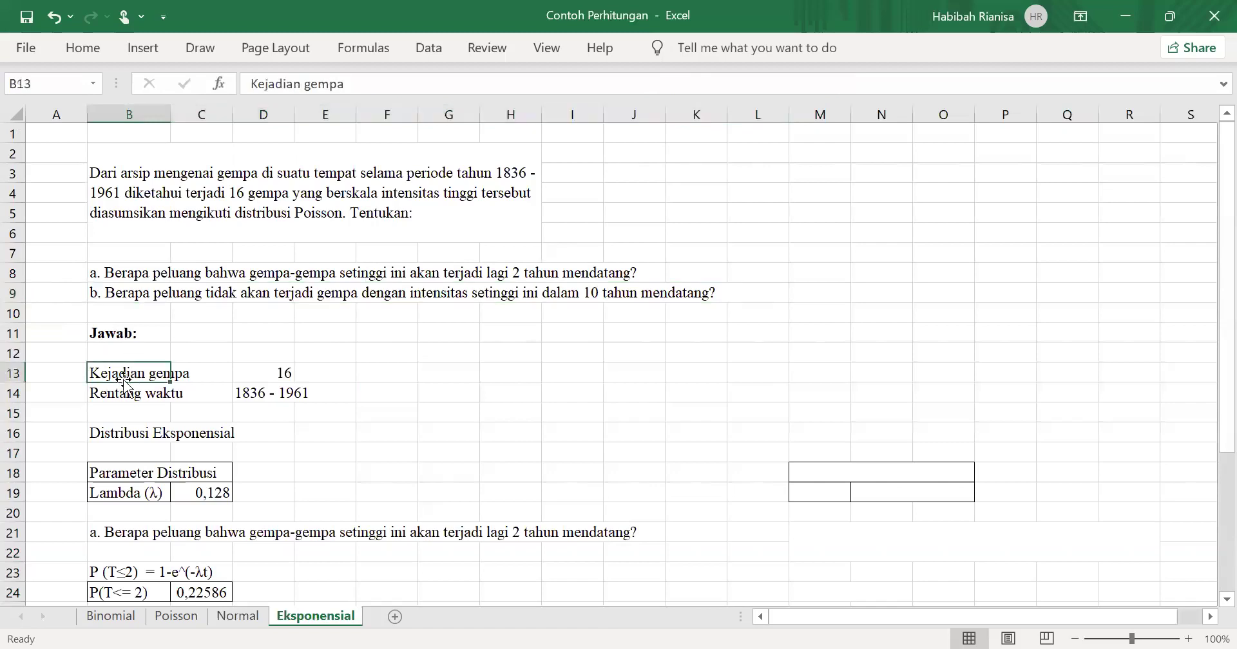
pyautogui.click(256, 372)
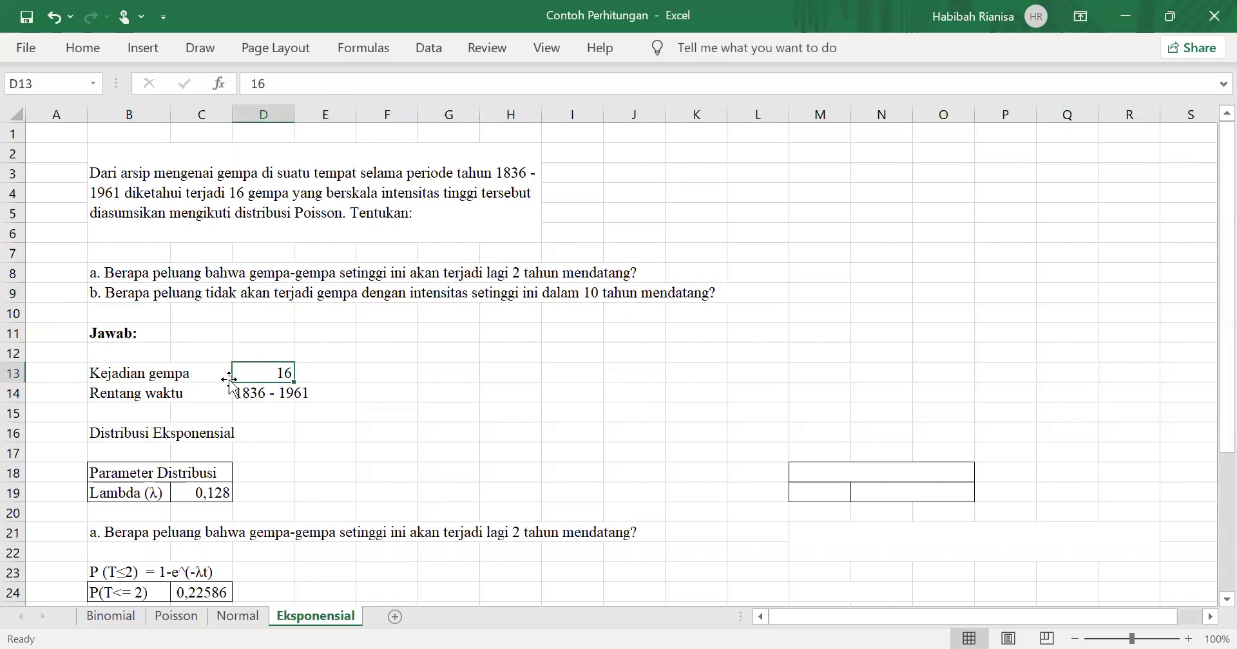
pyautogui.click(132, 399)
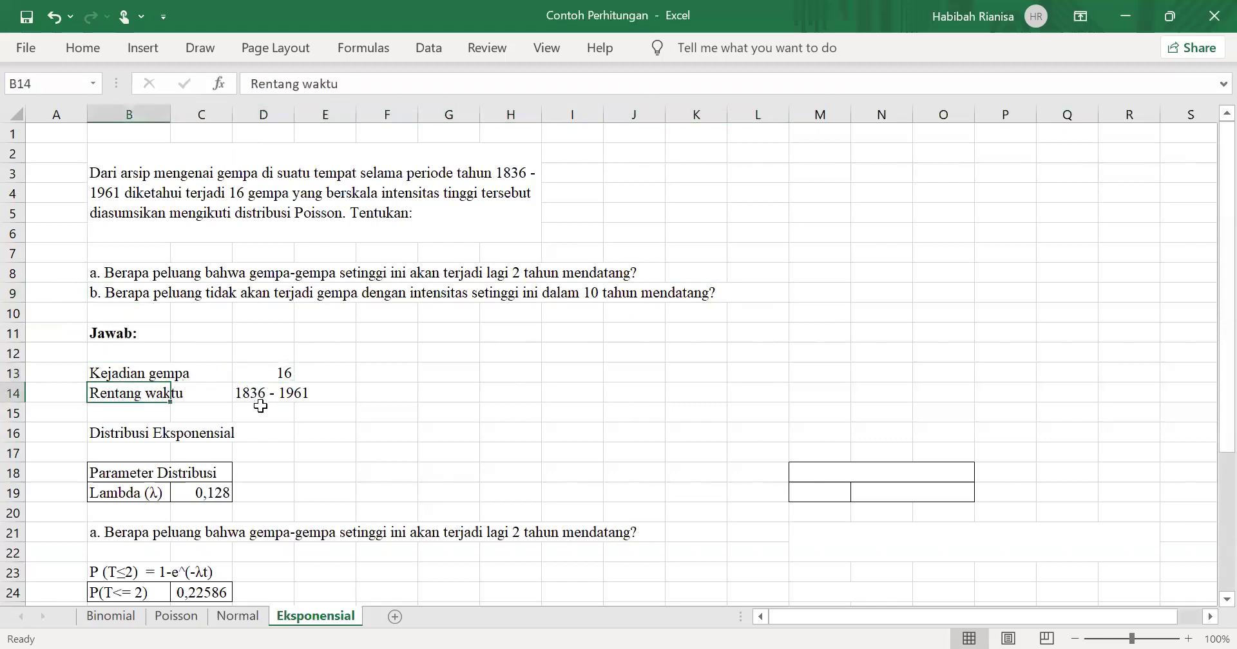
pyautogui.click(244, 390)
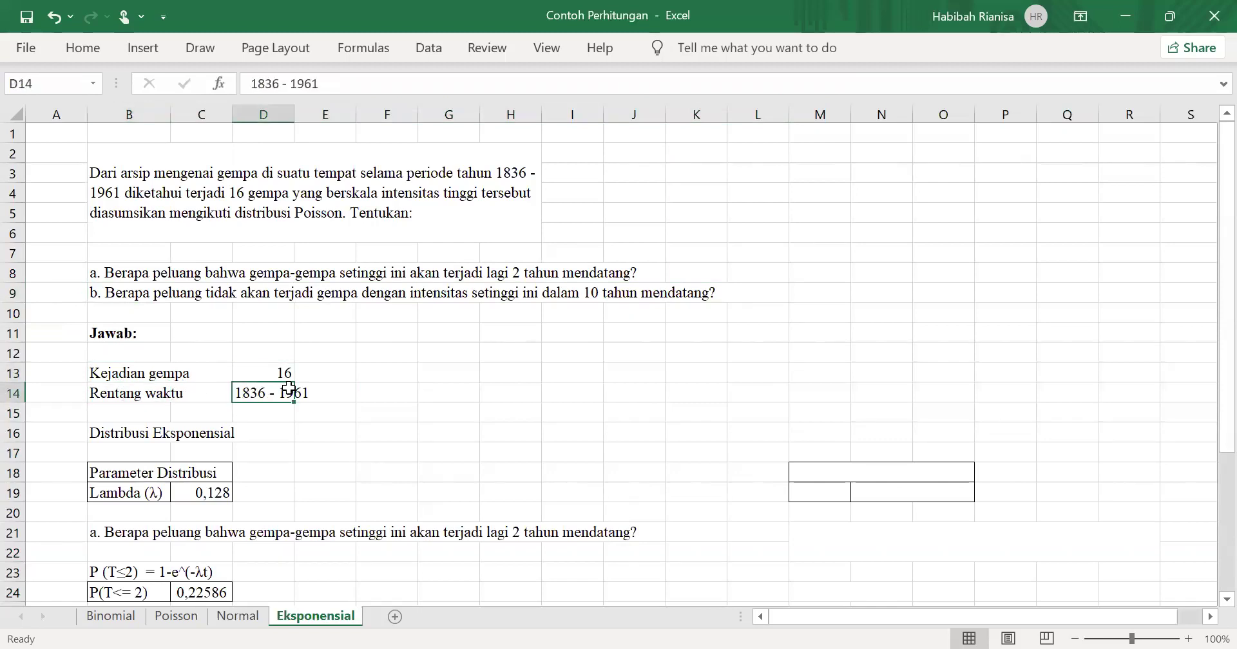
# - Review the exponential distribution's parameter table and inspect the numerator and year difference in the lambda formula in C19
pyautogui.scroll(-1, 288, 389)
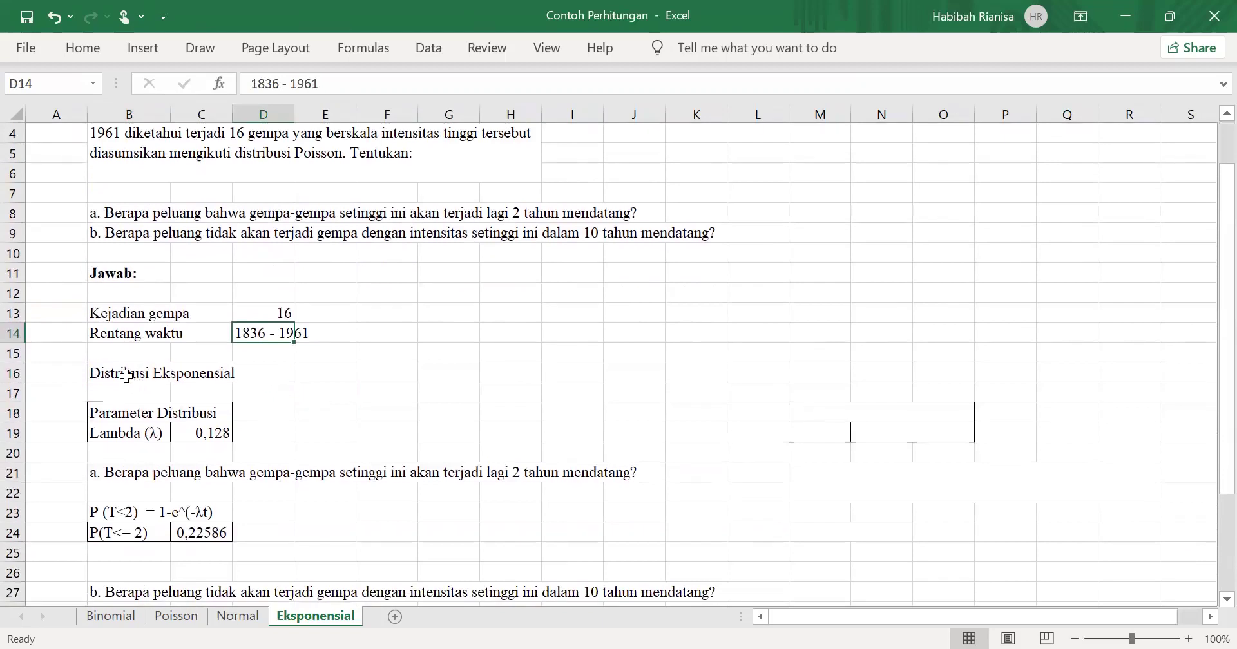
pyautogui.click(127, 375)
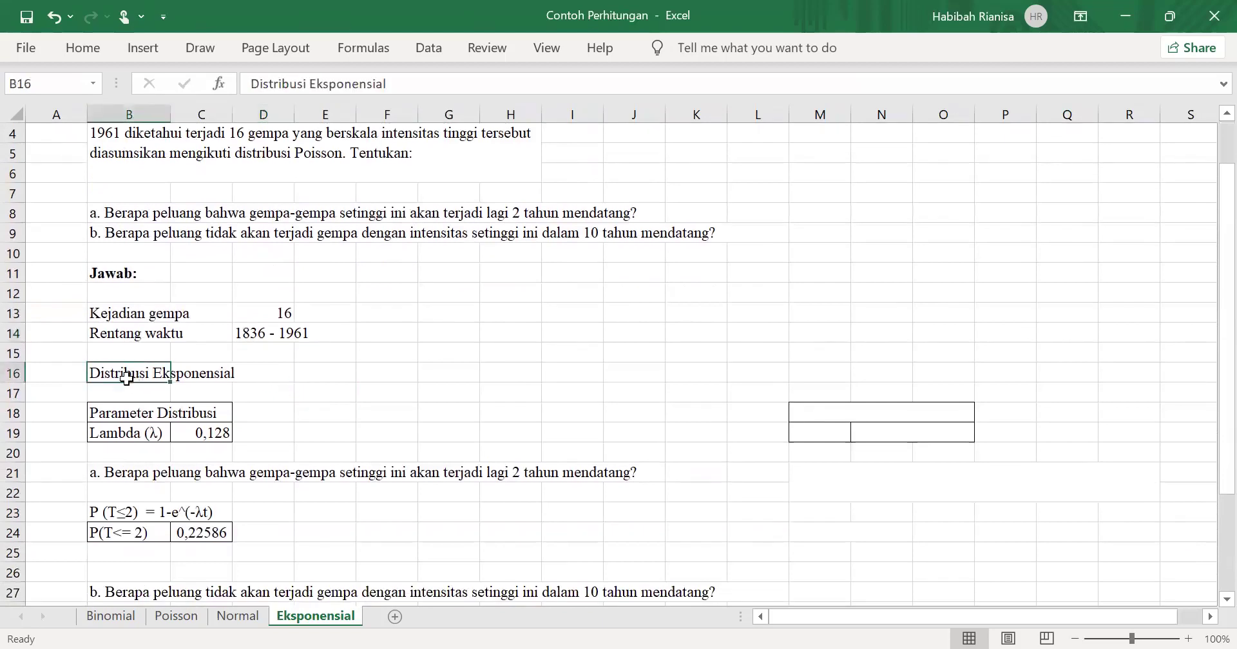
pyautogui.click(130, 409)
pyautogui.click(143, 436)
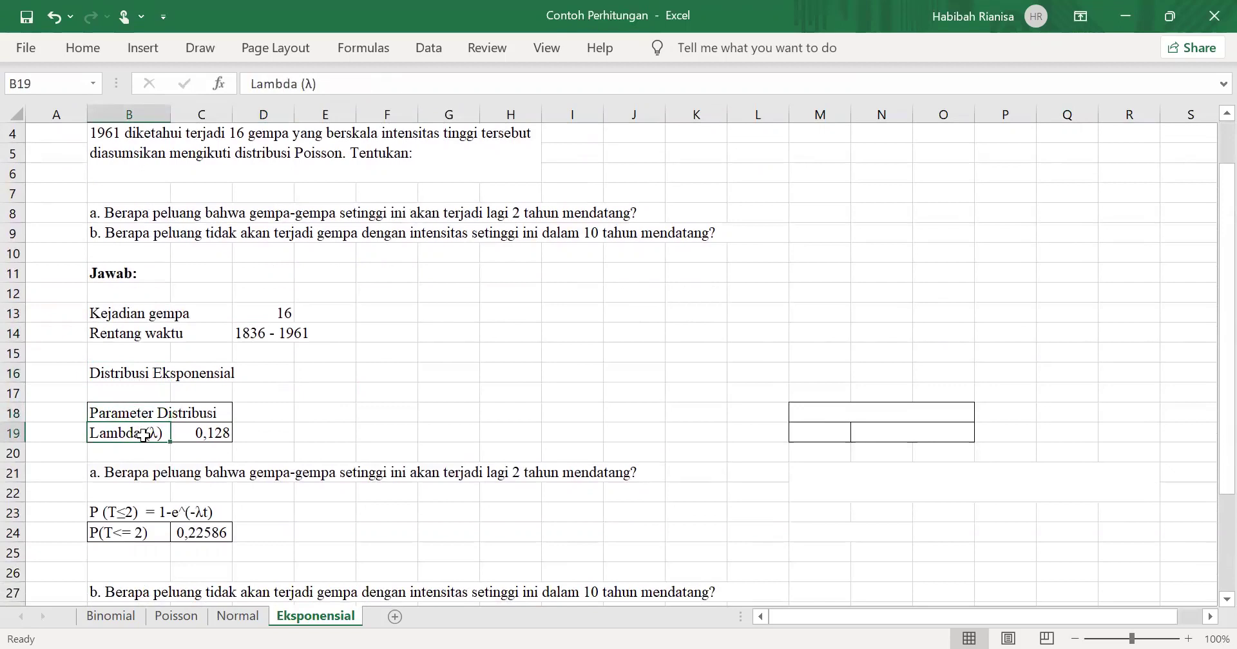
pyautogui.click(193, 439)
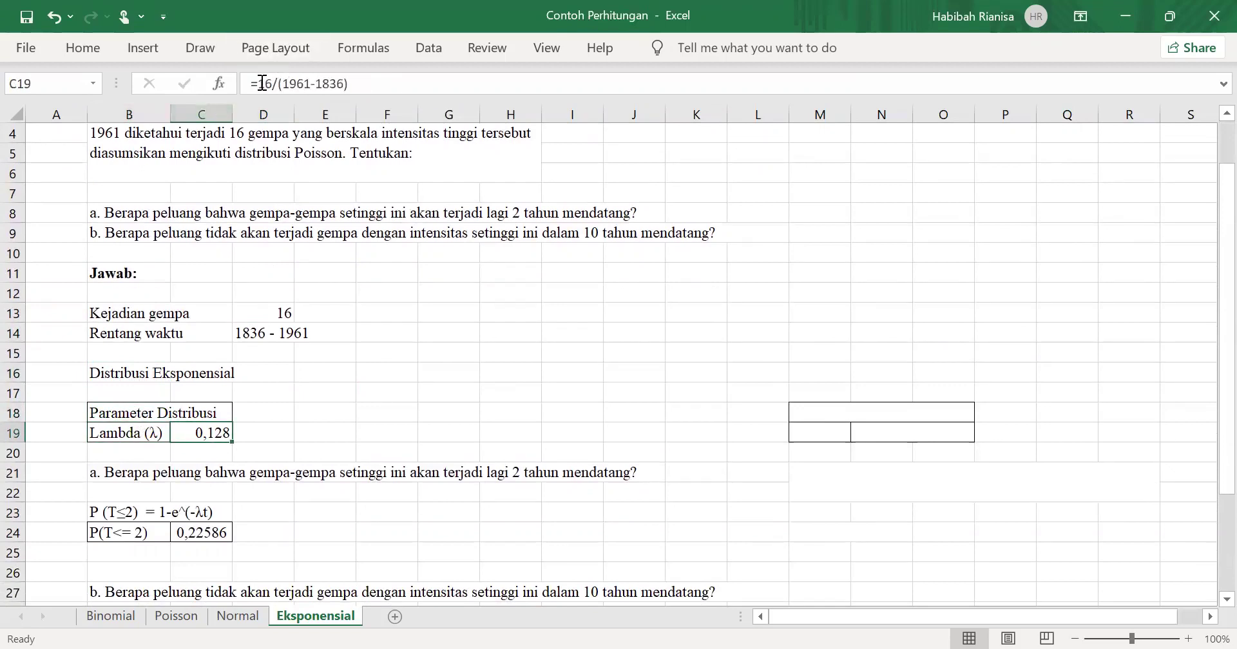
pyautogui.click(277, 83)
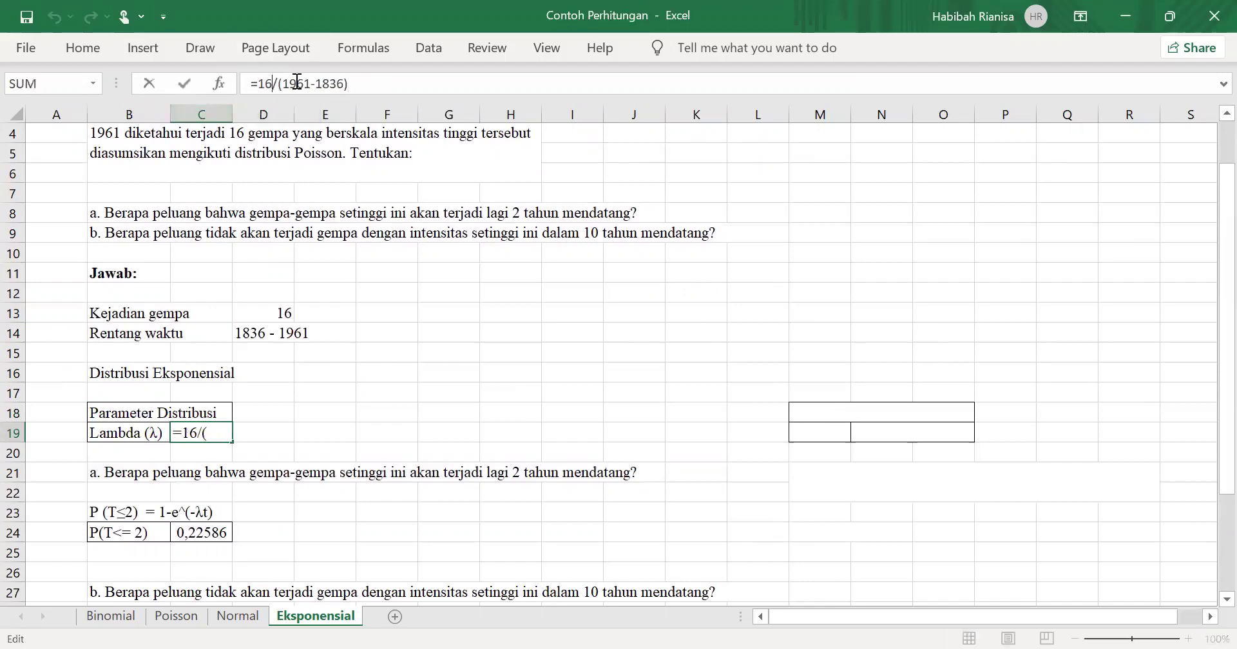
pyautogui.click(297, 84)
pyautogui.press('Escape')
# - Read part a's question in B21 and inspect the x, lambda and cumulative arguments of the EXPON.DIST formula in C24
pyautogui.scroll(-1, 232, 377)
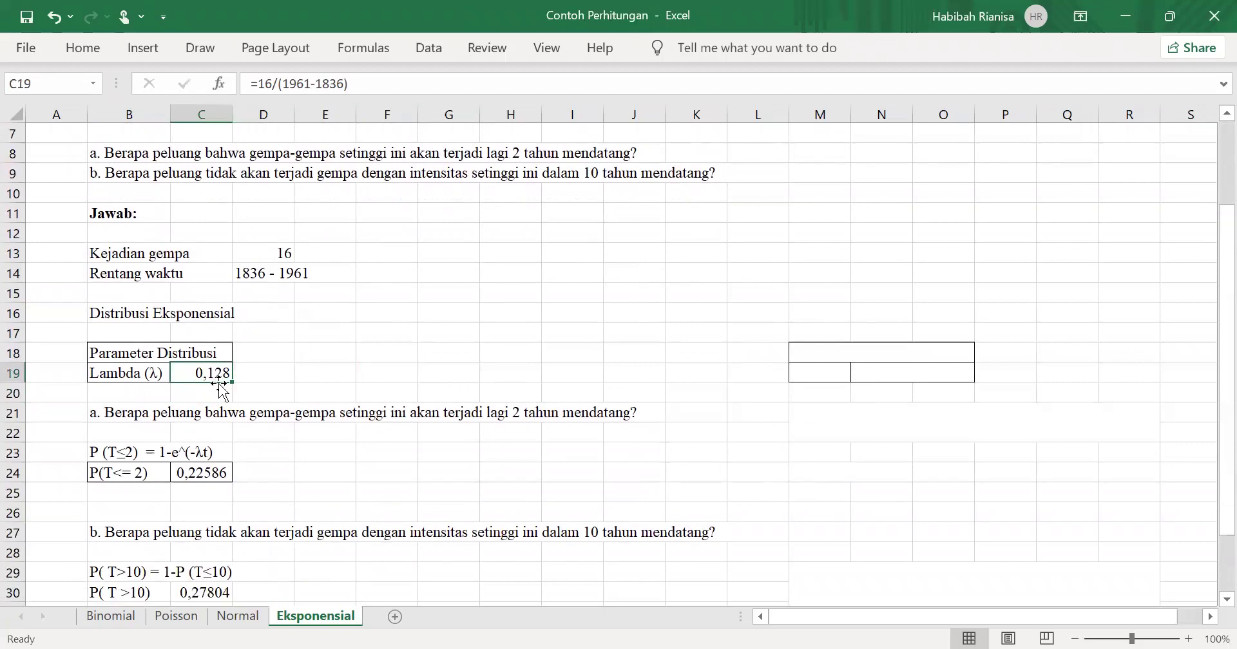
pyautogui.scroll(-1, 223, 387)
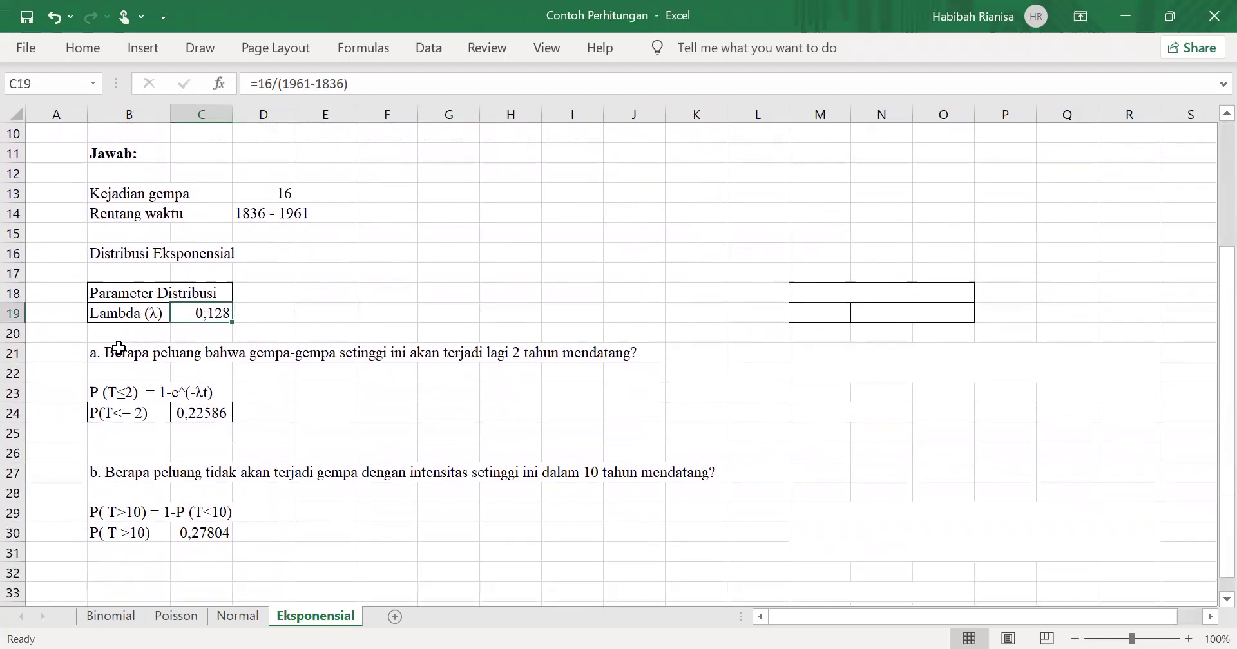
pyautogui.click(118, 348)
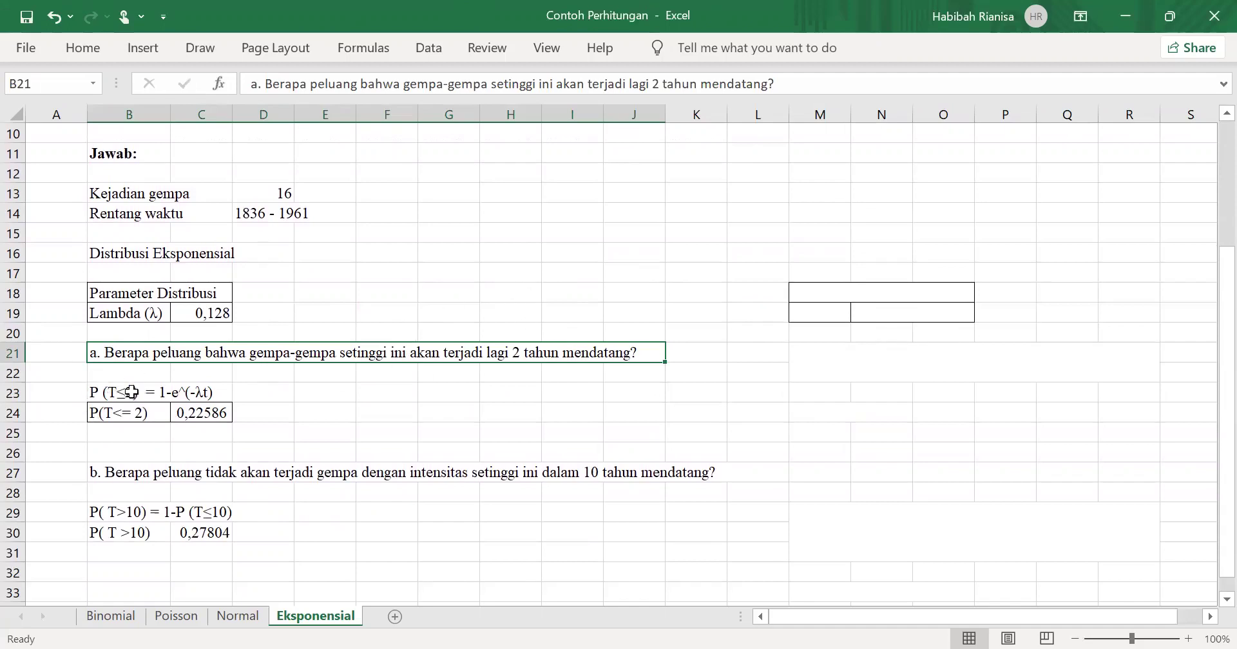
pyautogui.scroll(-1, 149, 415)
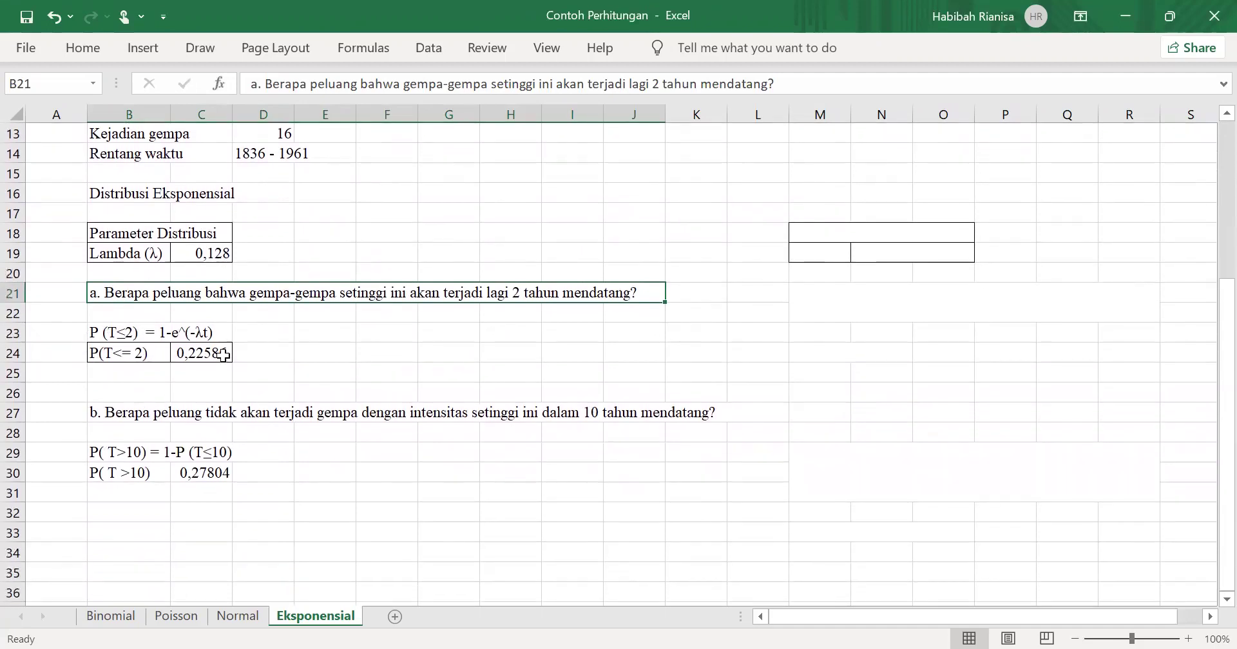
pyautogui.click(222, 355)
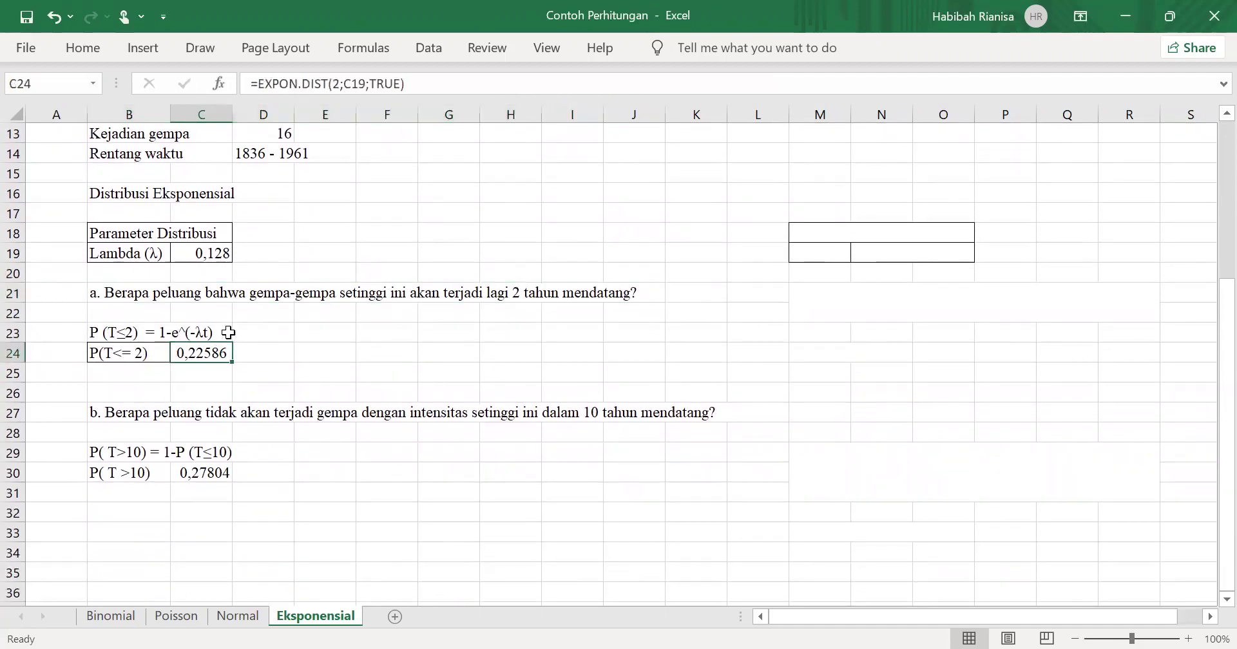
pyautogui.click(290, 84)
pyautogui.click(318, 84)
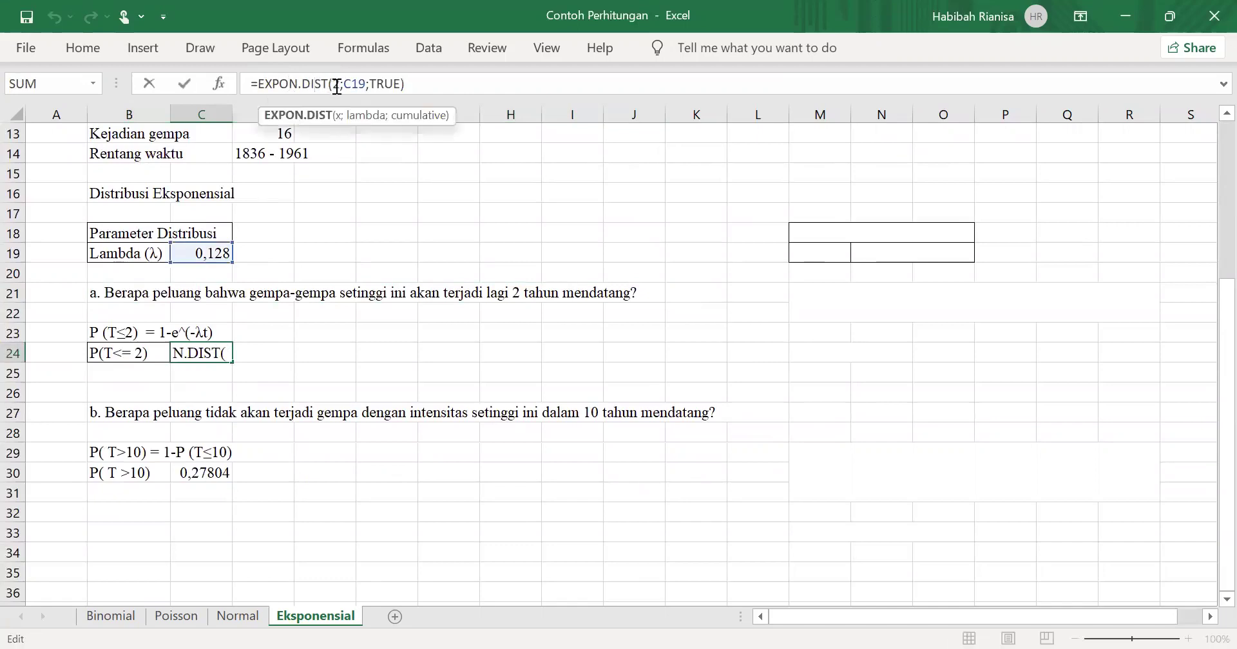
pyautogui.click(335, 84)
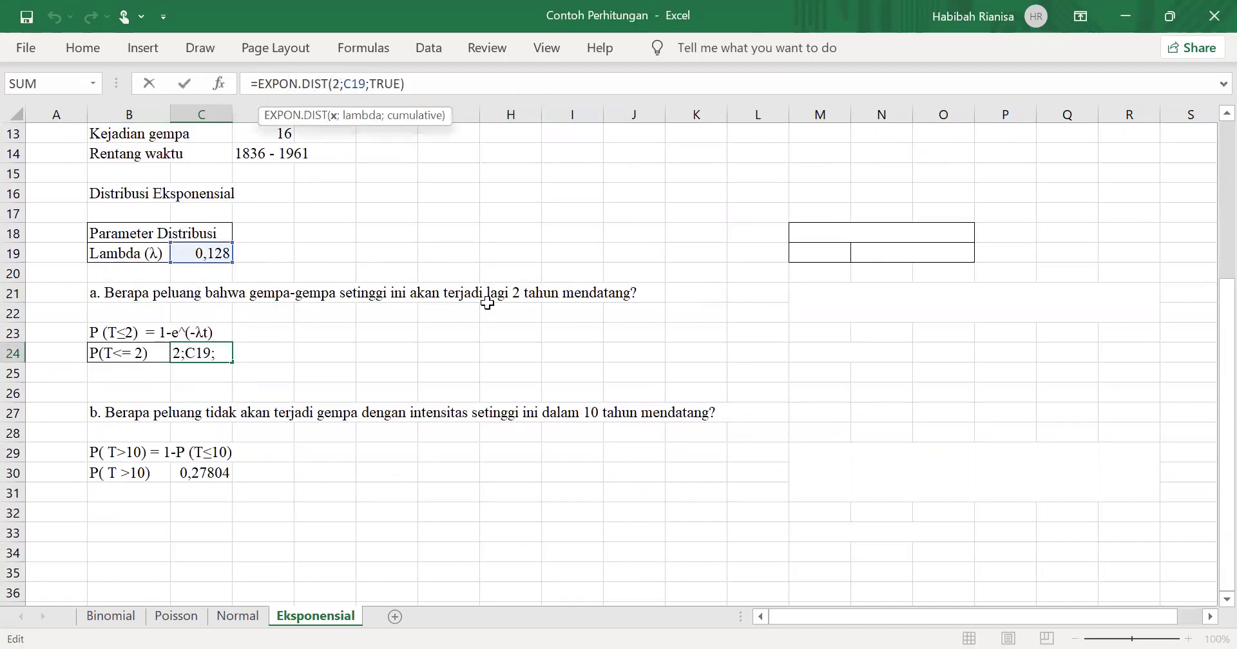
pyautogui.click(359, 81)
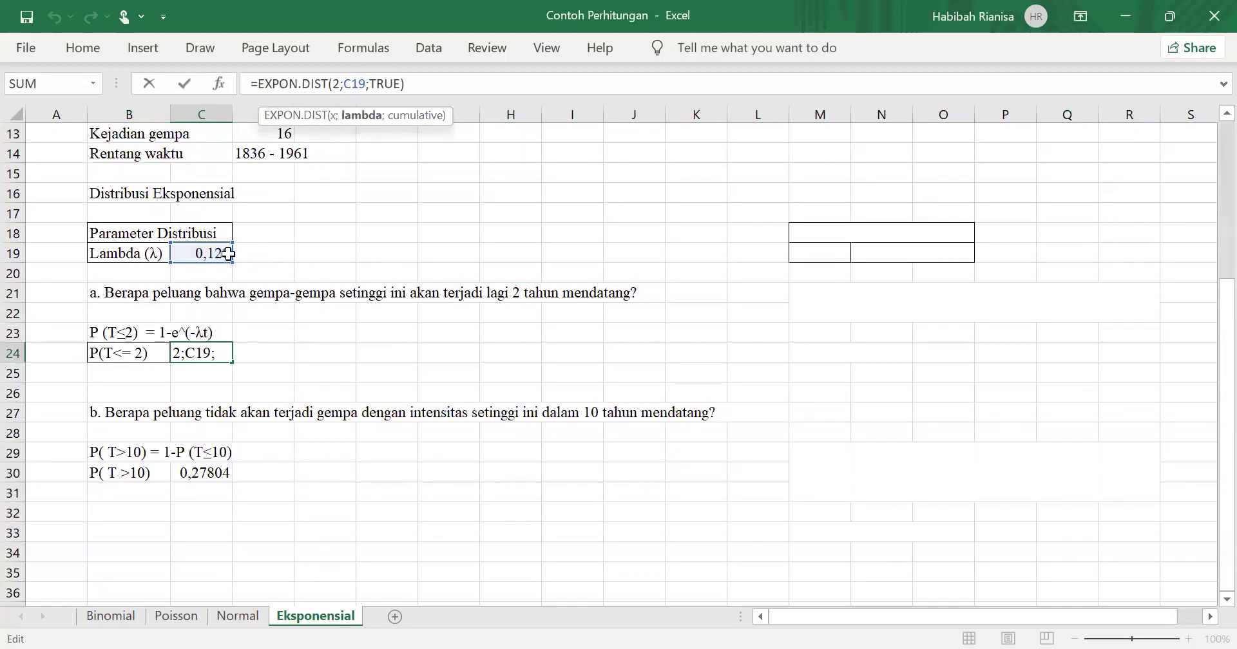
pyautogui.click(384, 84)
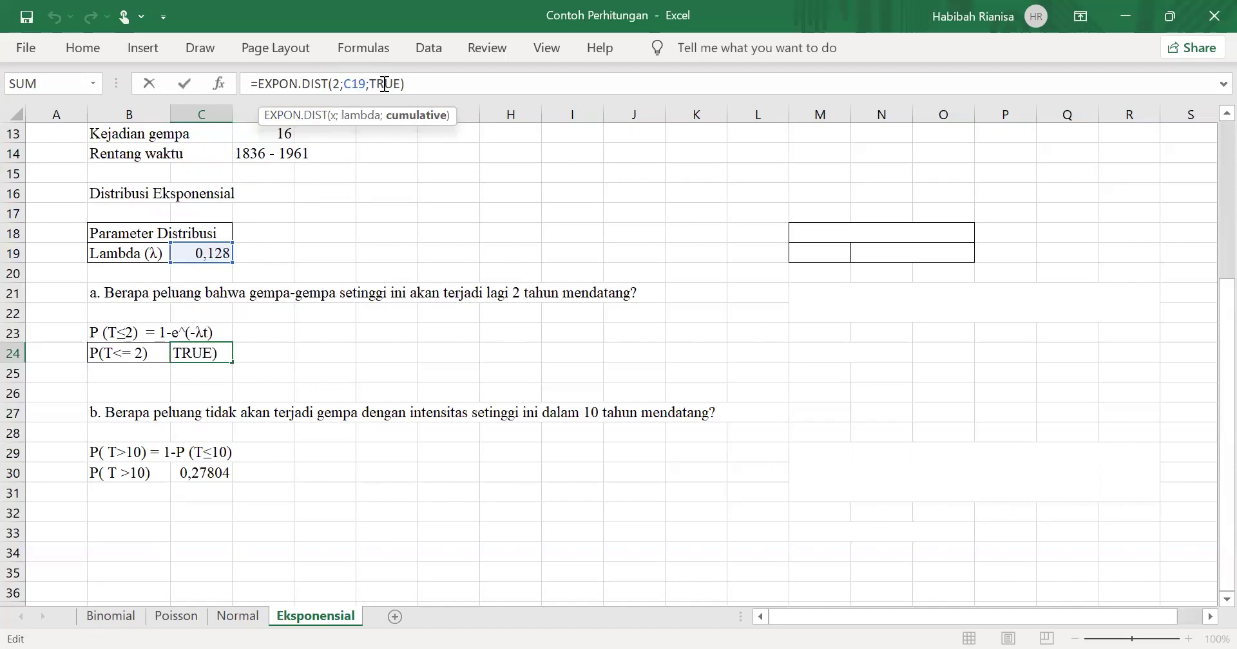
pyautogui.press('Return')
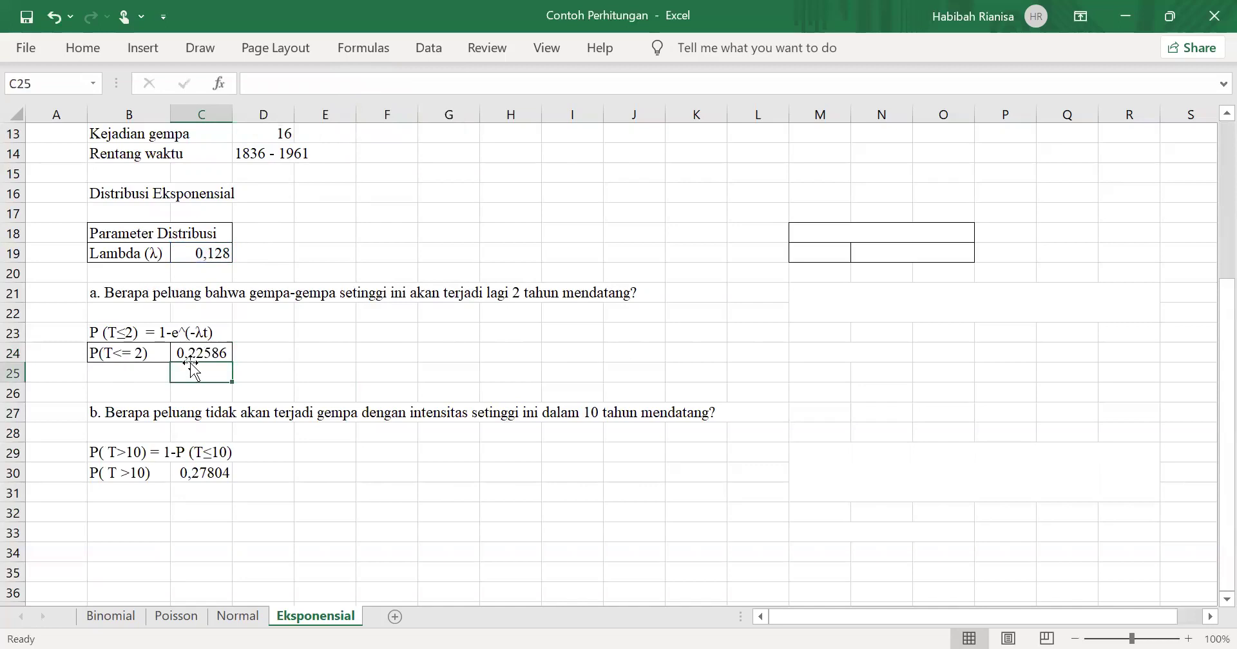
# - Read part b's question in B27 and the complement expression for P(T>10) in B29
pyautogui.scroll(-1, 224, 370)
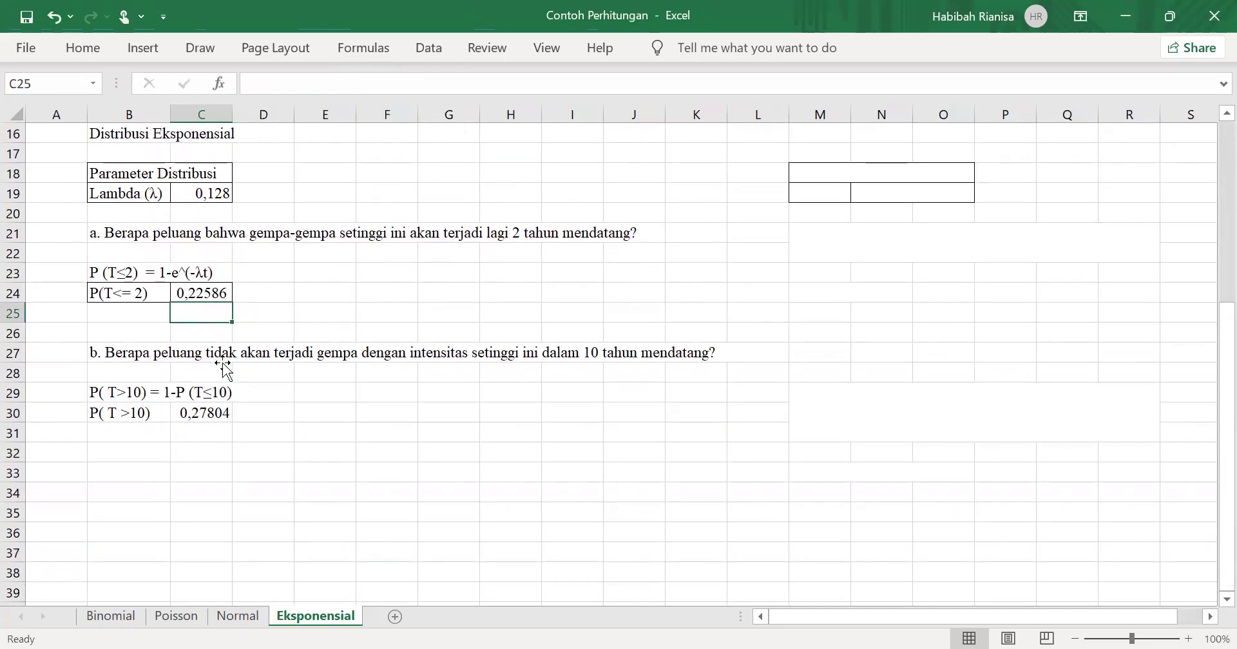
pyautogui.click(103, 352)
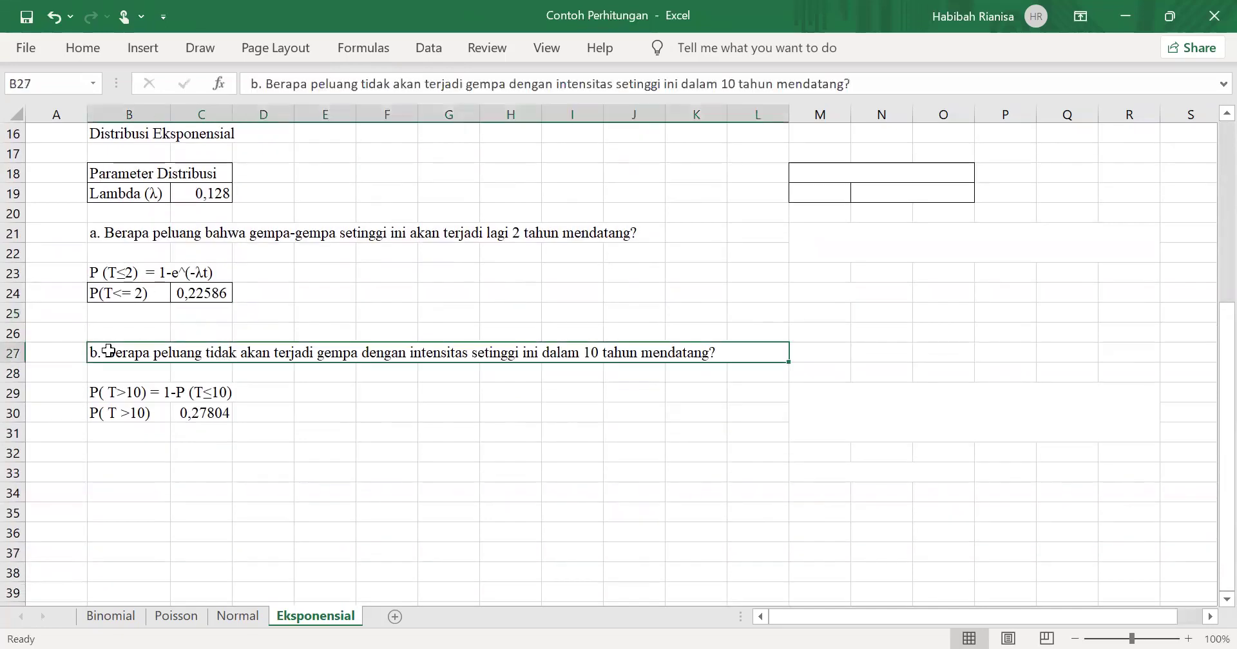
pyautogui.click(100, 395)
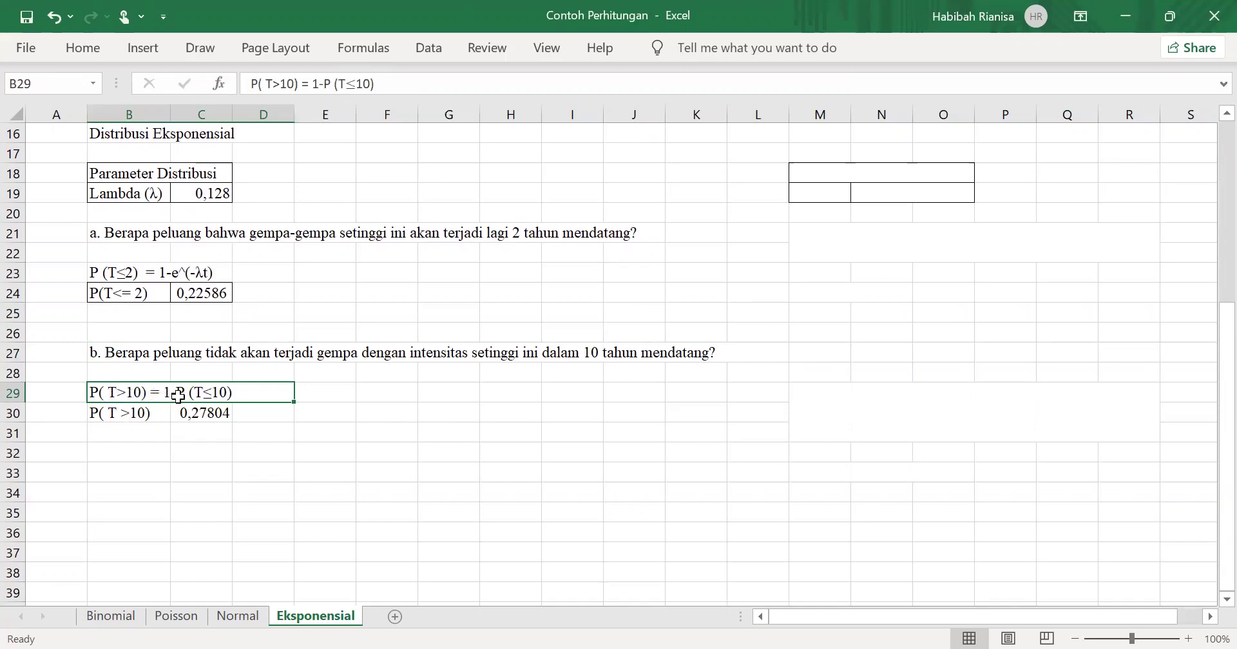
# - Inspect part b's 1-EXPON.DIST formula in C30 argument by argument: x, lambda and cumulative
pyautogui.click(226, 412)
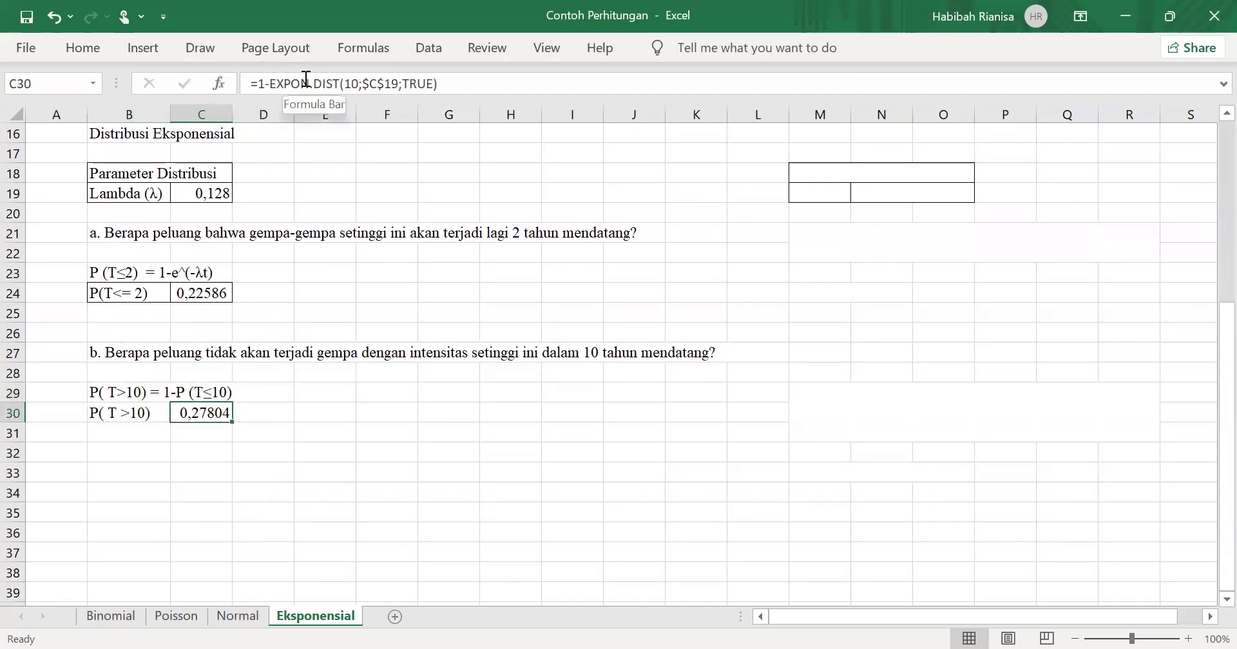
pyautogui.click(326, 83)
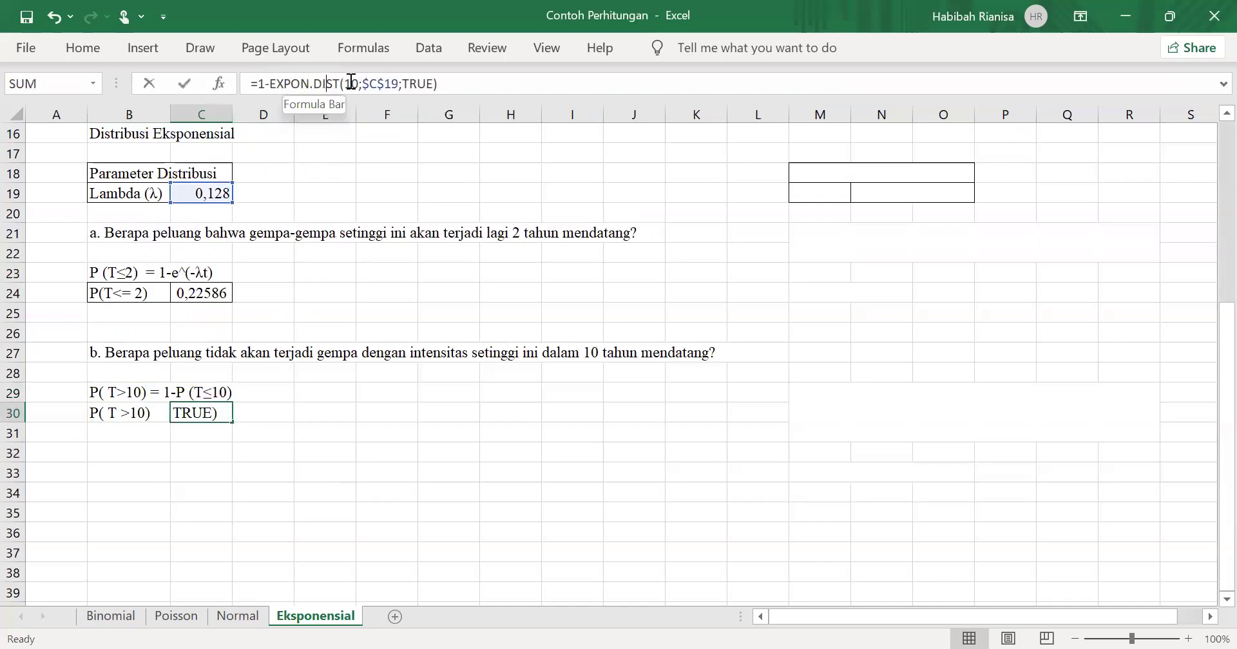
pyautogui.click(351, 82)
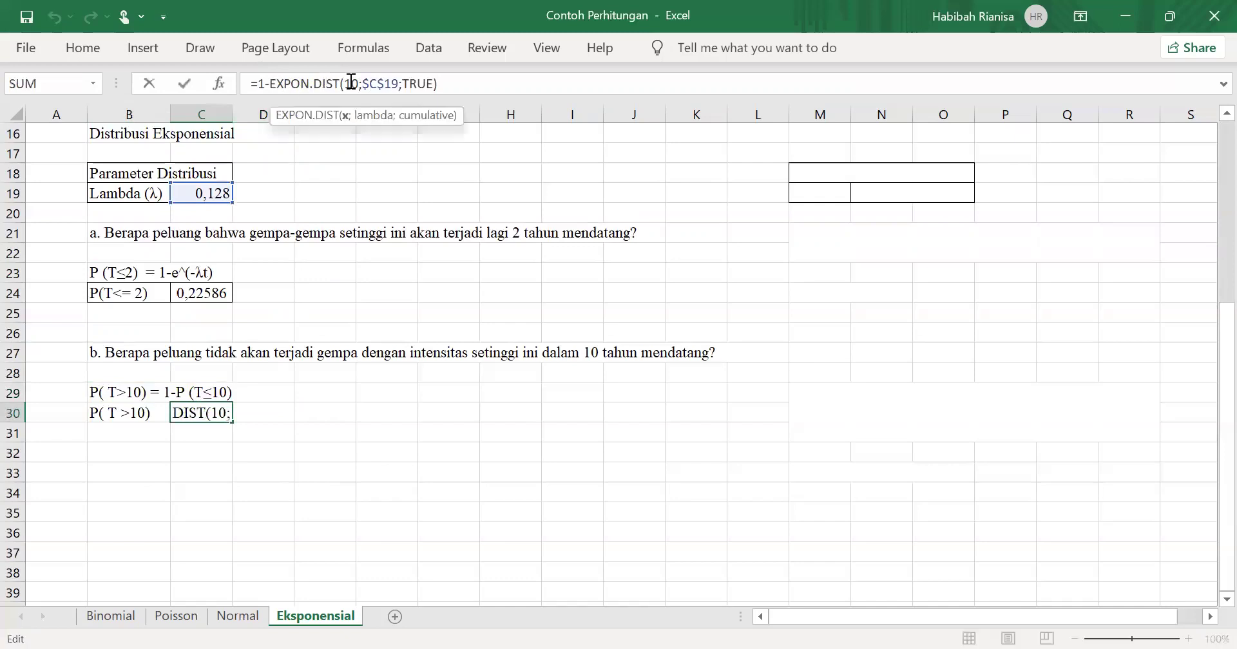
pyautogui.click(385, 84)
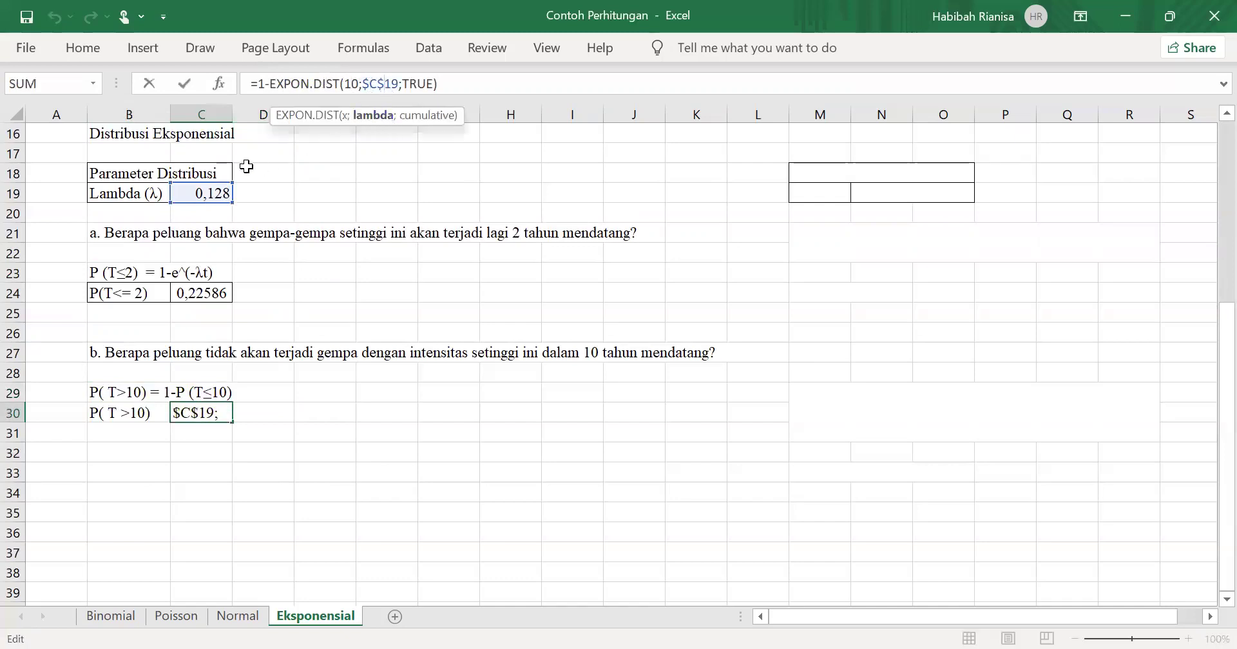
pyautogui.click(413, 85)
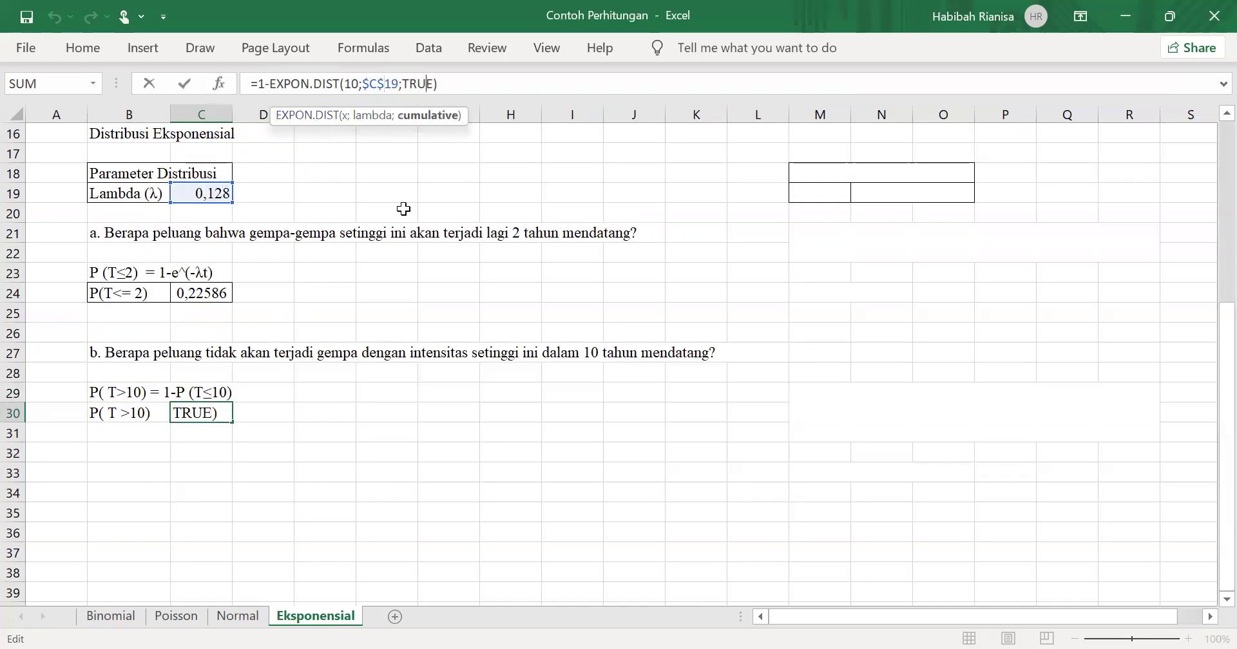
pyautogui.press('Return')
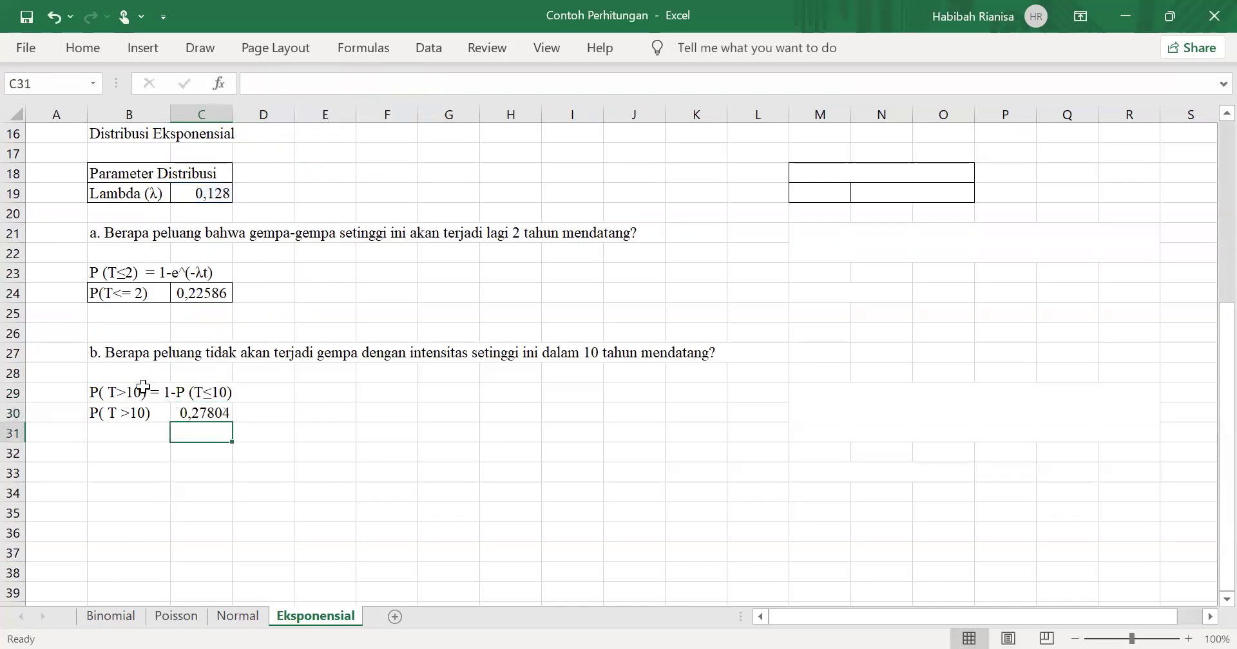
pyautogui.click(242, 412)
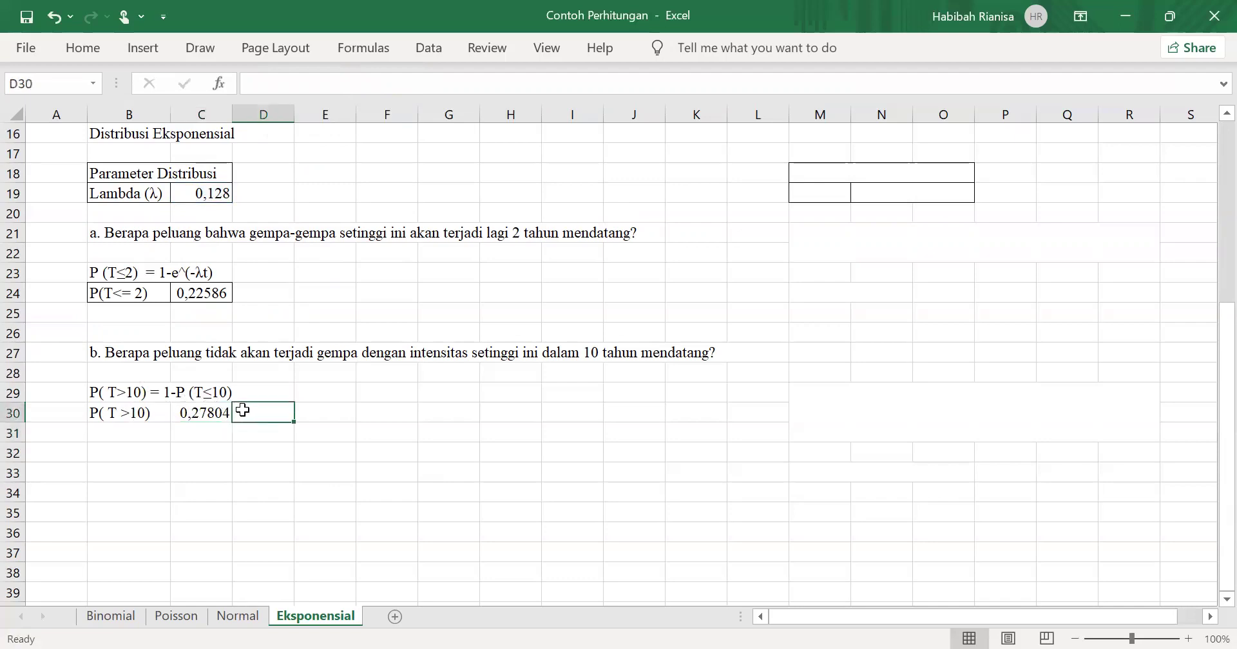